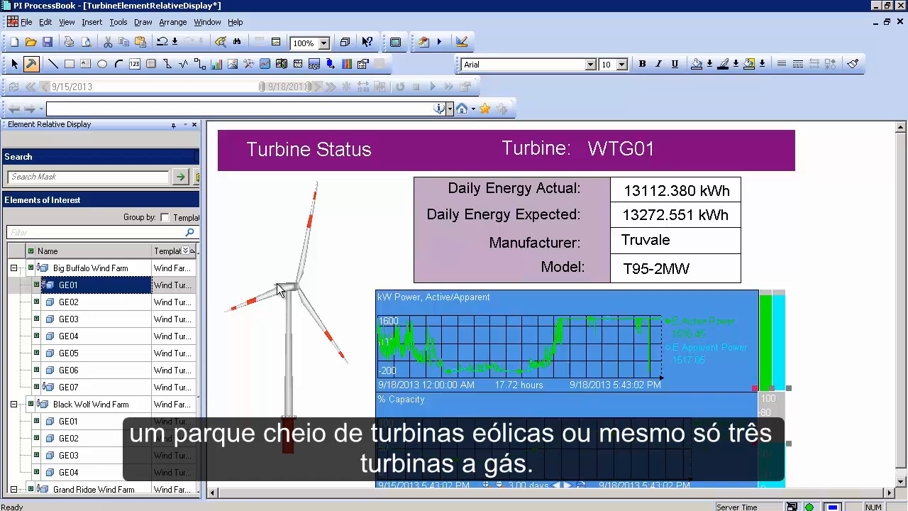
Step: View the turbine status display for the individual turbines GE01 through GE07 of Big Buffalo Wind Farm
click(115, 301)
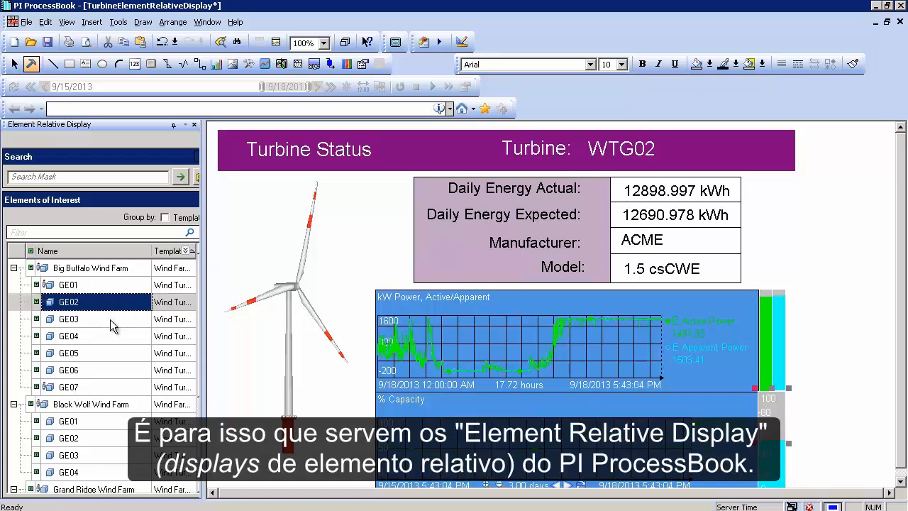
click(110, 319)
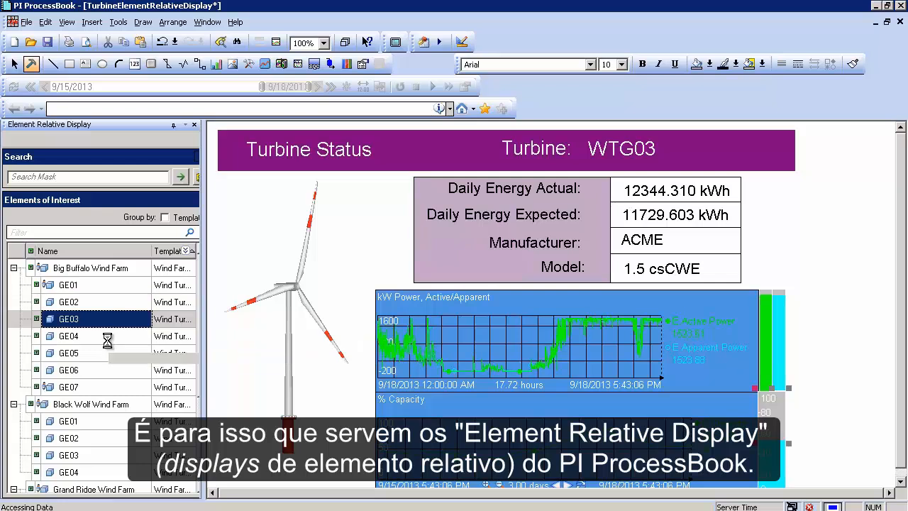
click(107, 337)
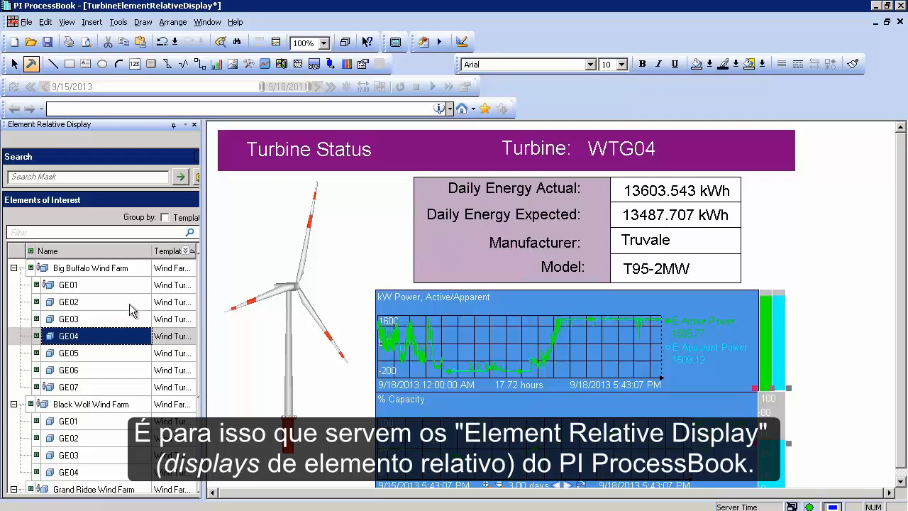
click(116, 284)
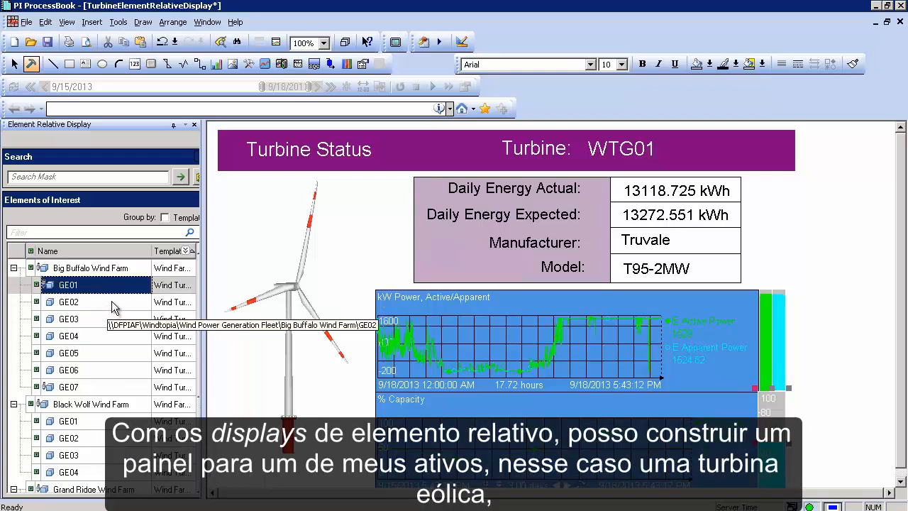
click(110, 302)
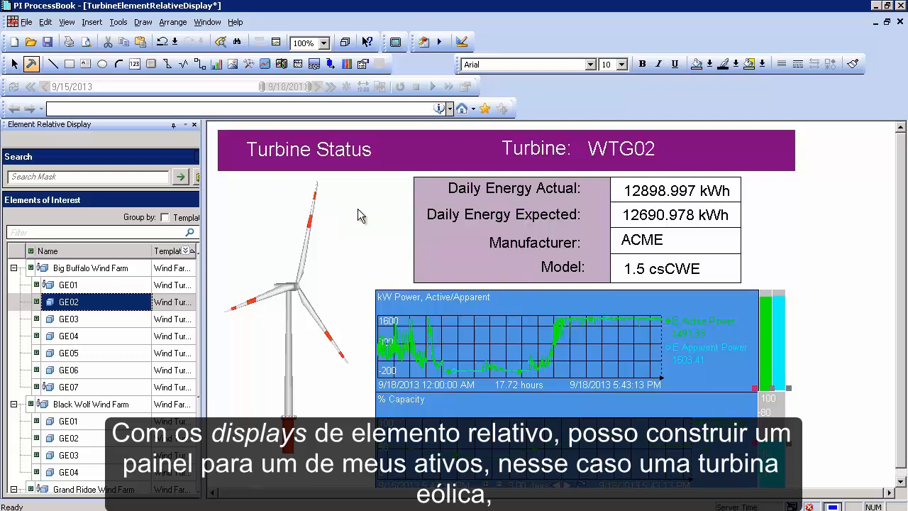
click(91, 286)
click(92, 301)
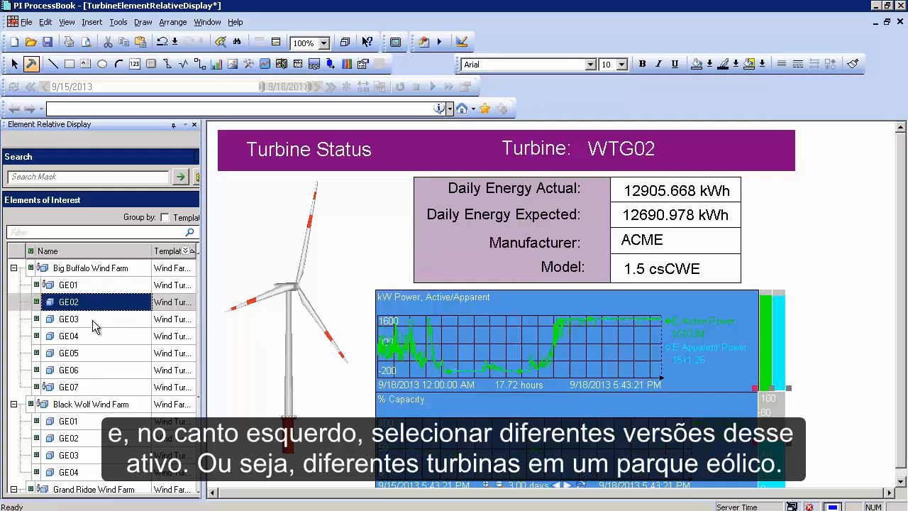
click(94, 320)
click(95, 335)
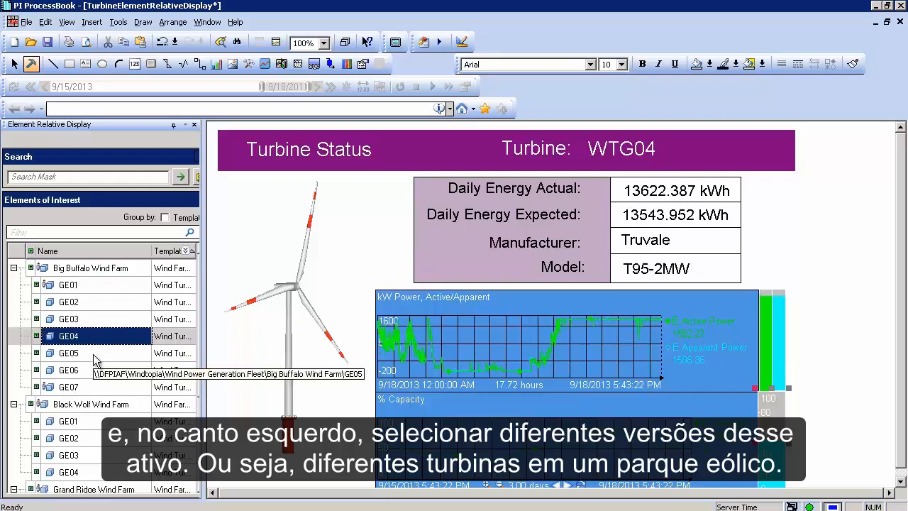
click(97, 353)
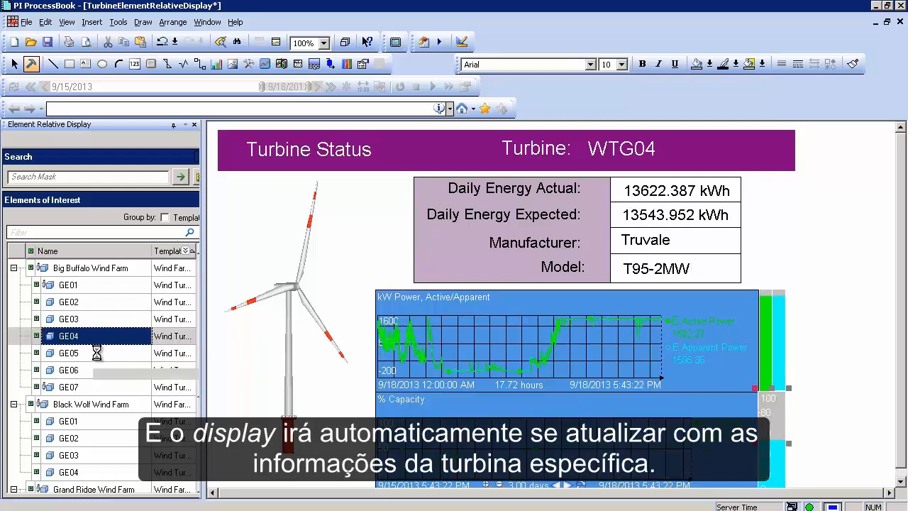
click(97, 370)
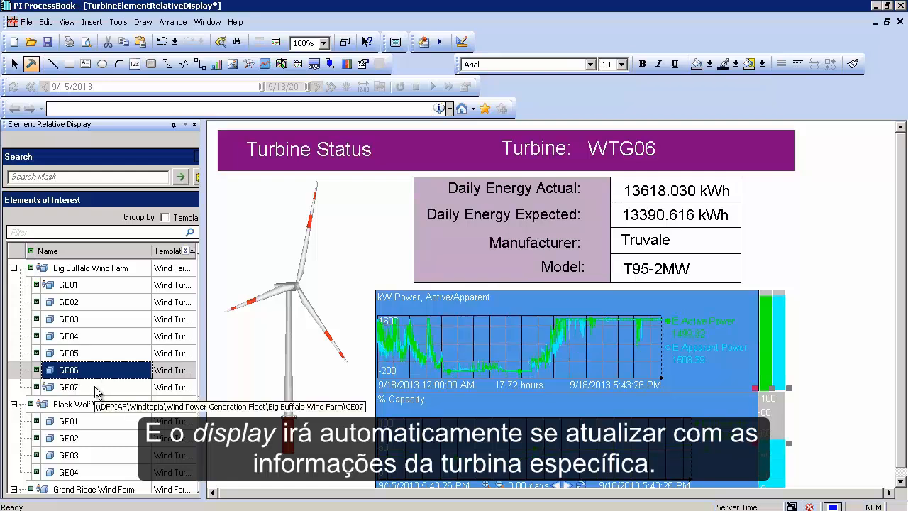
click(95, 388)
click(100, 370)
click(97, 353)
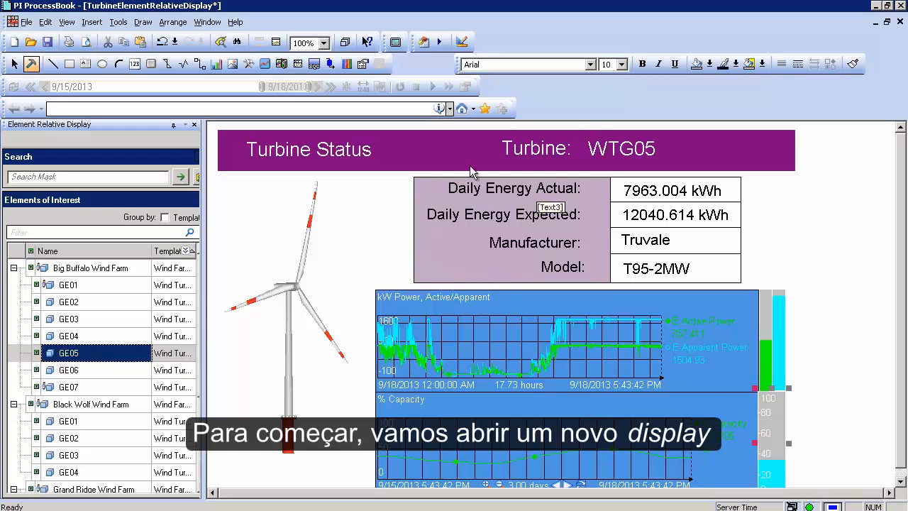
Step: Create a new ProcessBook Display (.pdi) file named MyAssetRelativeDisplay_Turbines
click(14, 42)
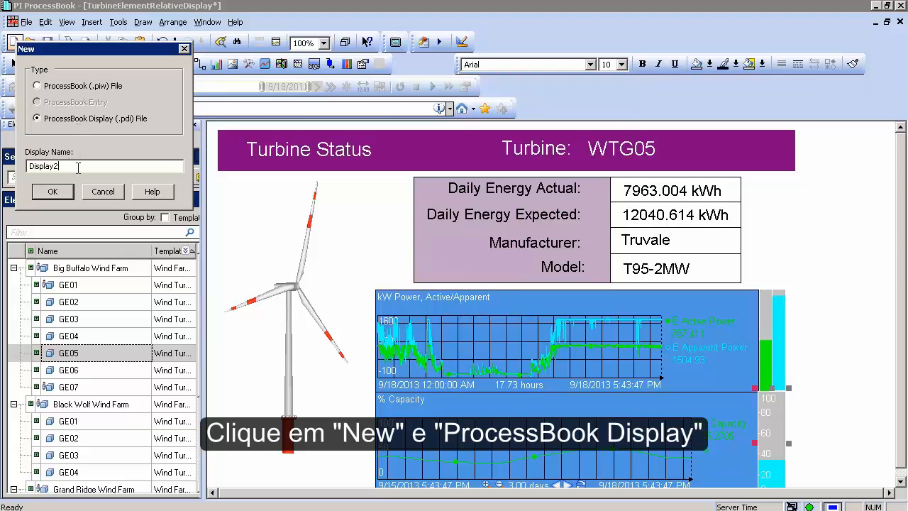
double_click(53, 166)
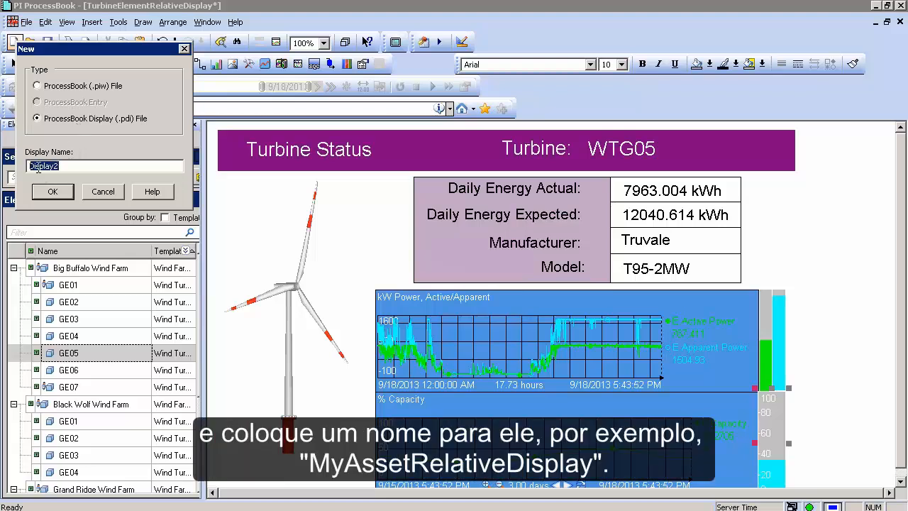
text(MyAssetRelative)
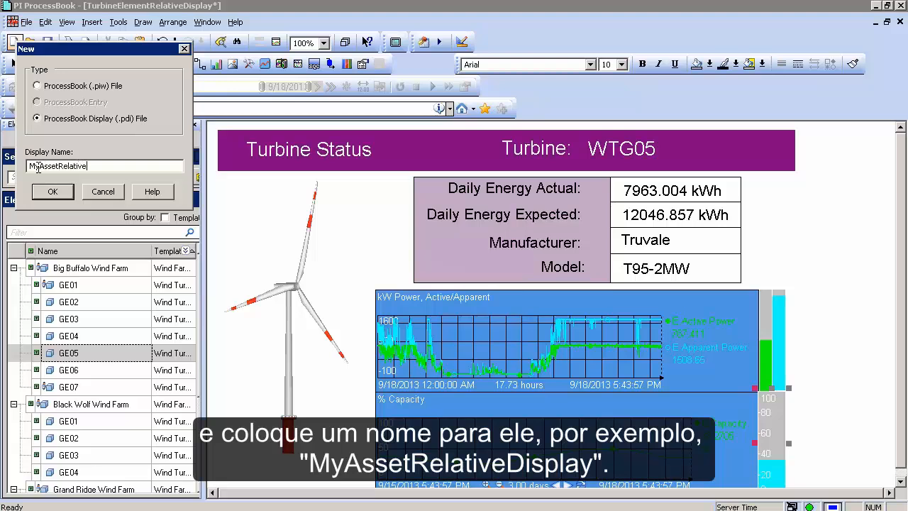
text(Deispl)
key(BackSpace)
key(BackSpace)
key(BackSpace)
text(isplay)
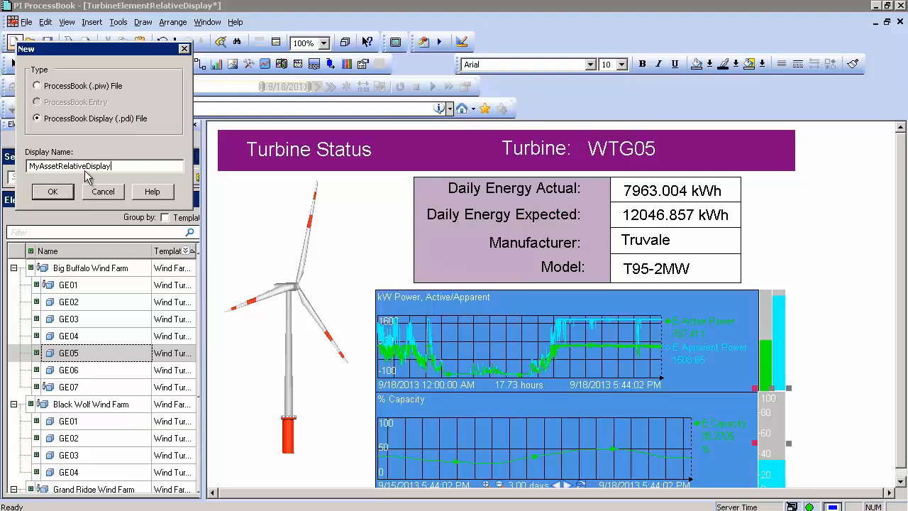
text(_Tur)
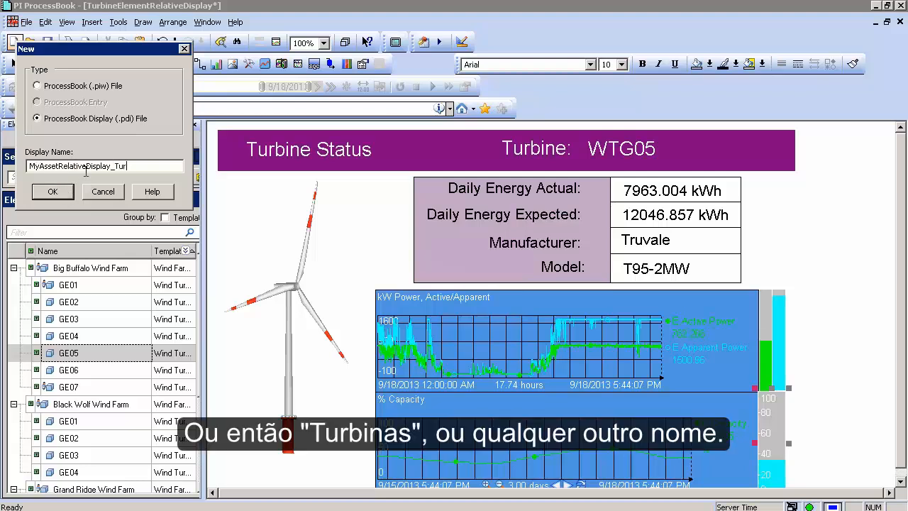
text(bines)
click(55, 191)
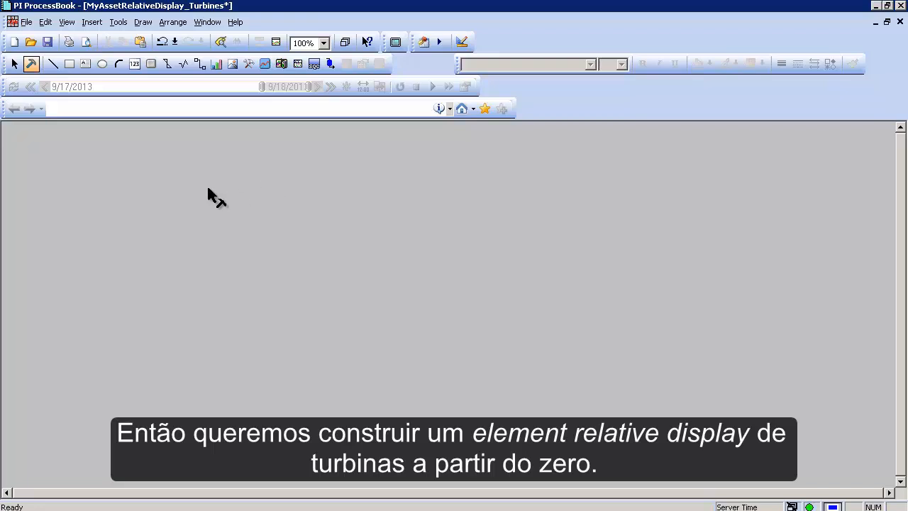
Step: Add the text label "Turbine Status" near the upper-left corner of the blank display
click(85, 64)
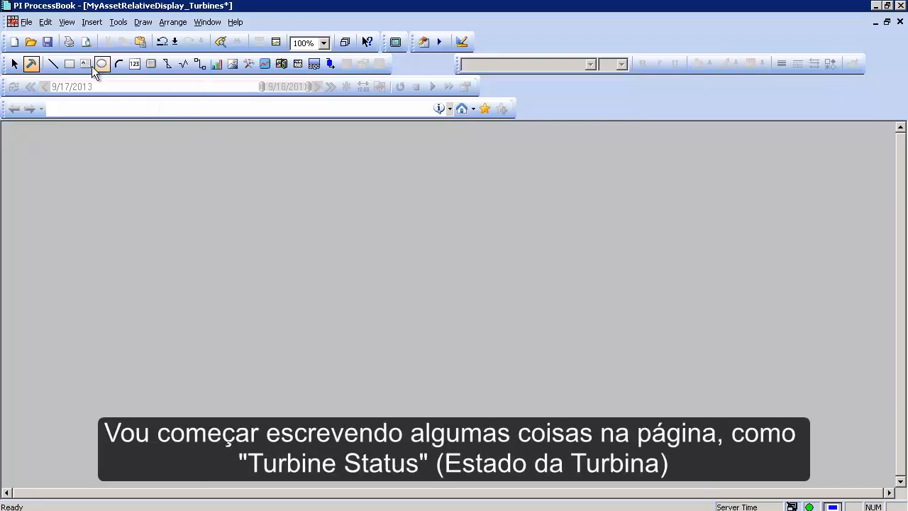
click(34, 148)
text(tur)
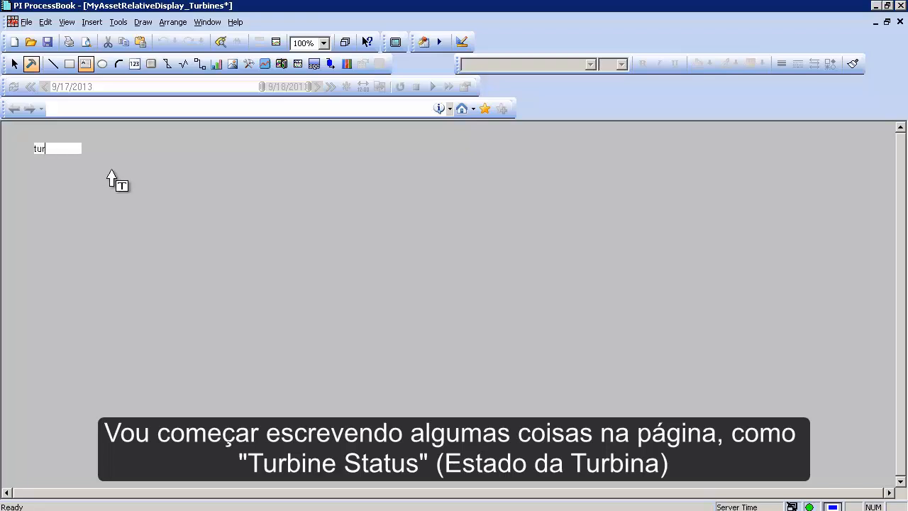
text(bine Status)
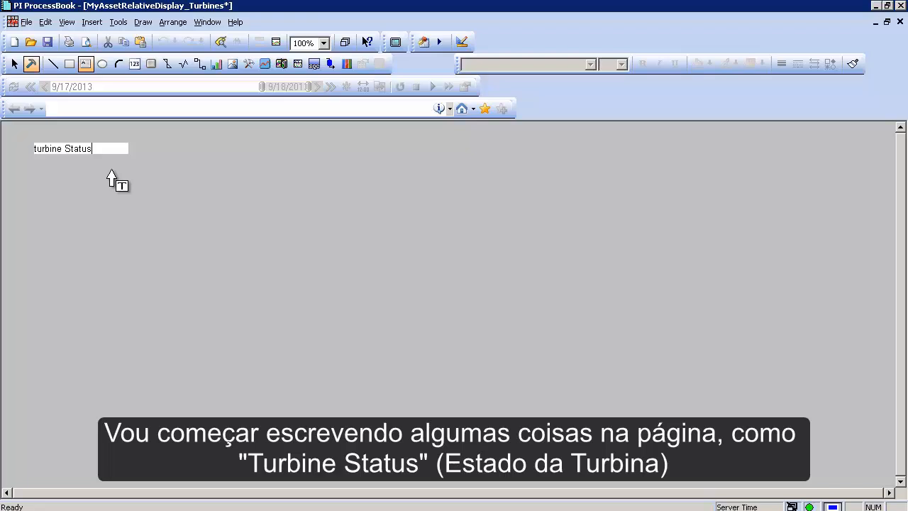
key(Home)
key(Delete)
text(T)
click(111, 169)
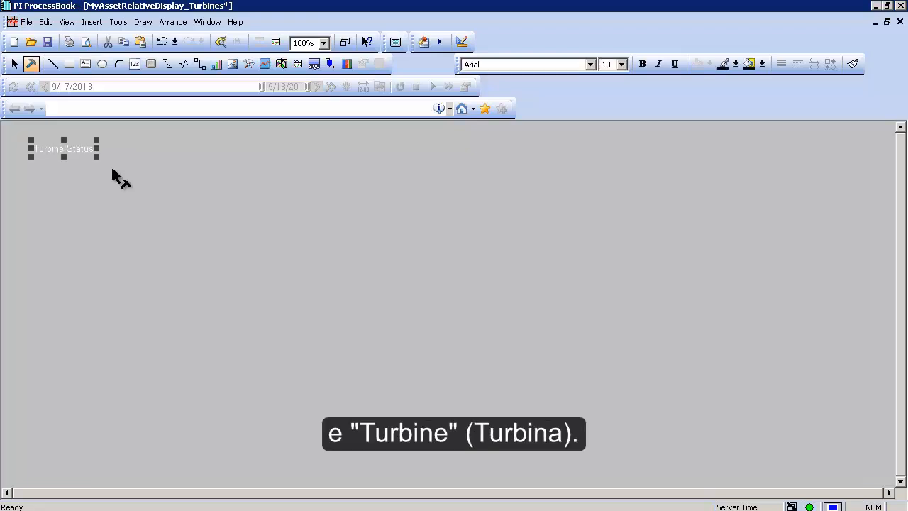
Step: Add the text label "Turbine:" to the right of the "Turbine Status" label and nudge it slightly left
click(86, 65)
click(261, 147)
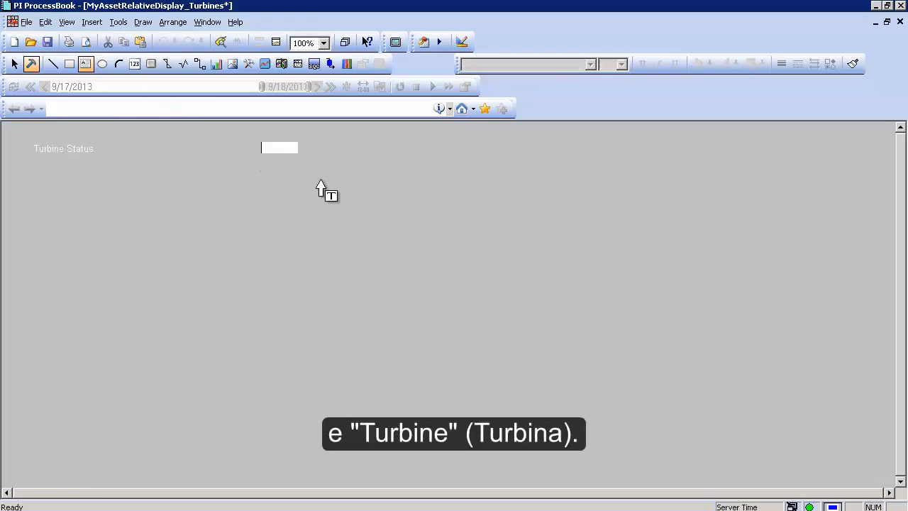
text(turbine)
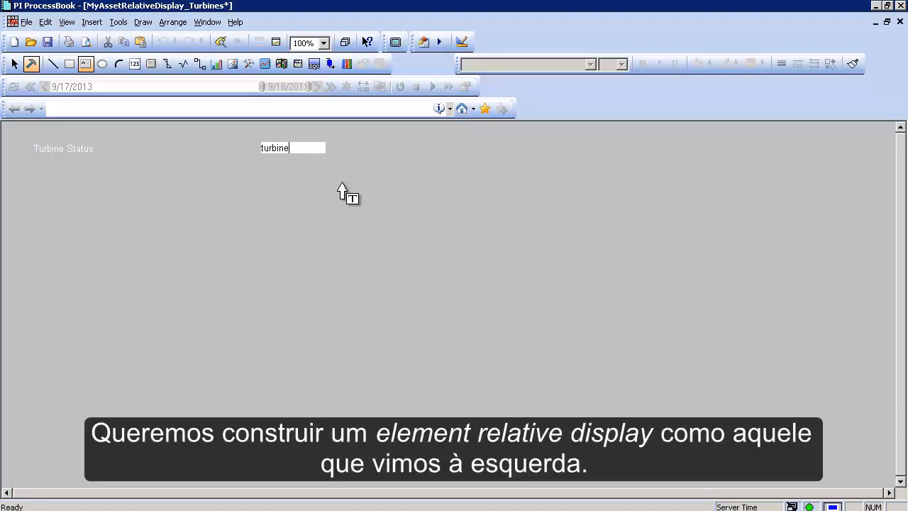
key(Delete)
text(T)
text(:)
click(342, 182)
click(268, 193)
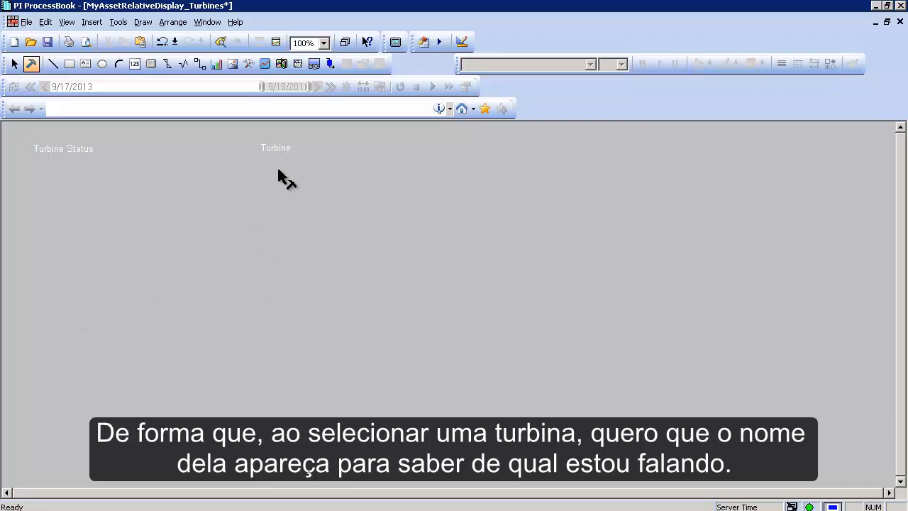
drag(276, 147, 271, 148)
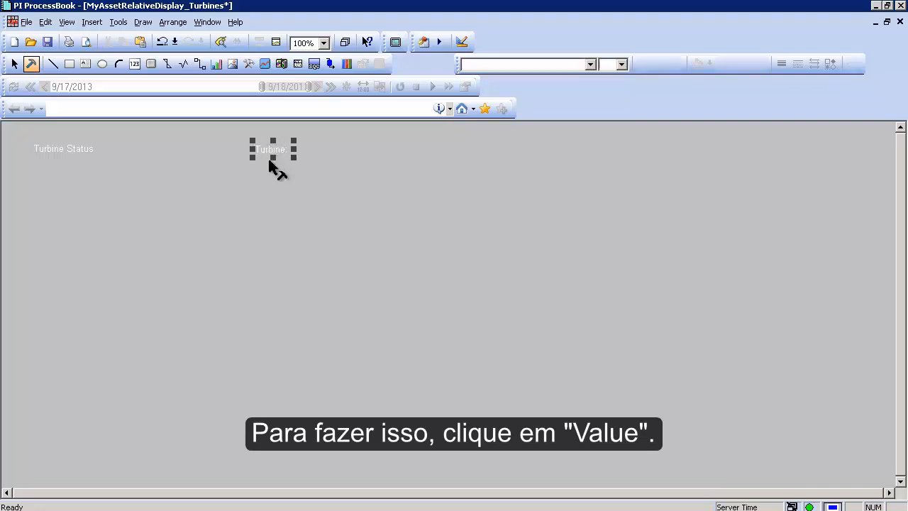
click(269, 171)
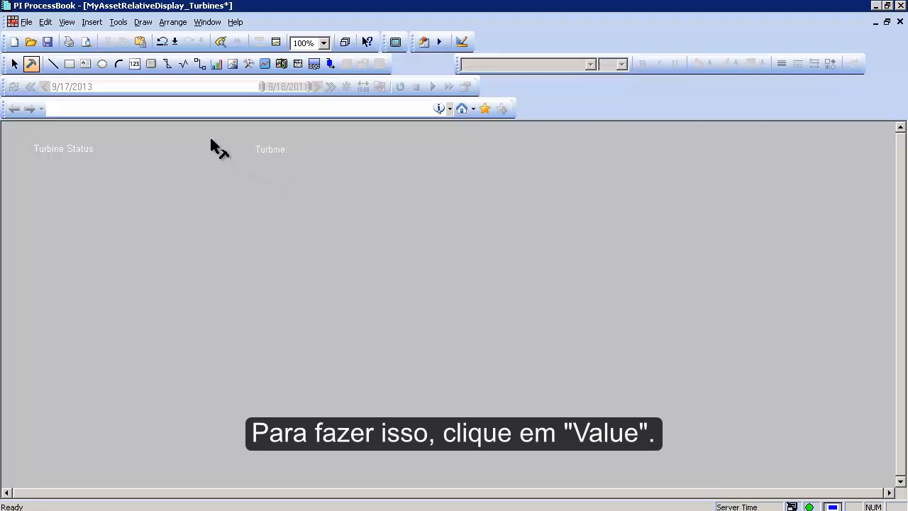
Step: Place a value just right of the "Turbine:" label and choose Element Relative as its data source
click(134, 63)
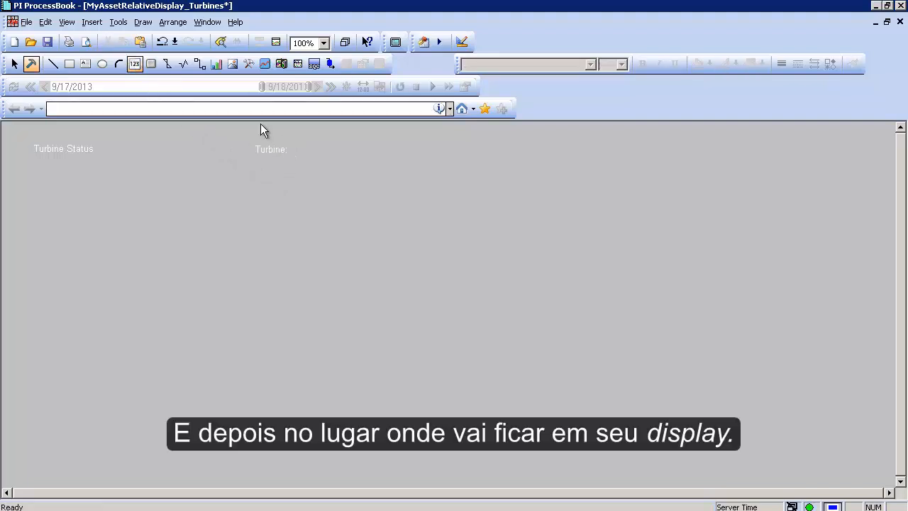
click(303, 149)
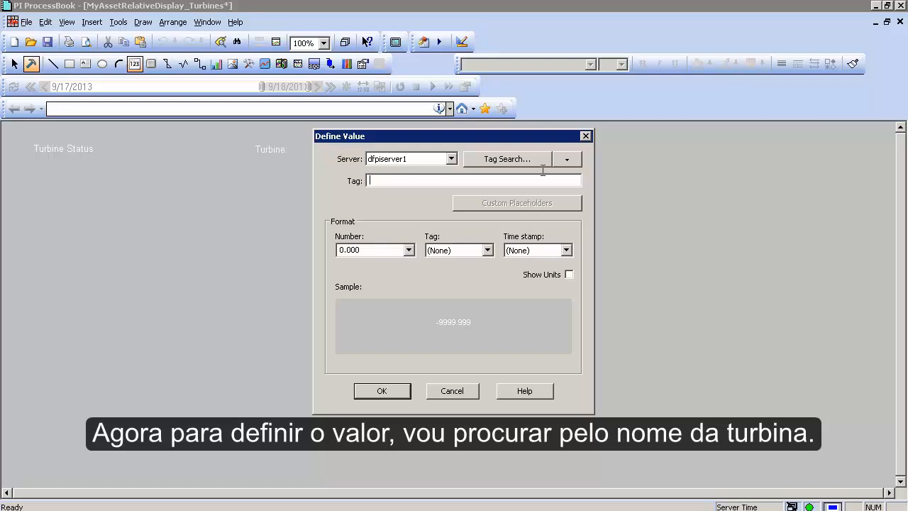
click(568, 162)
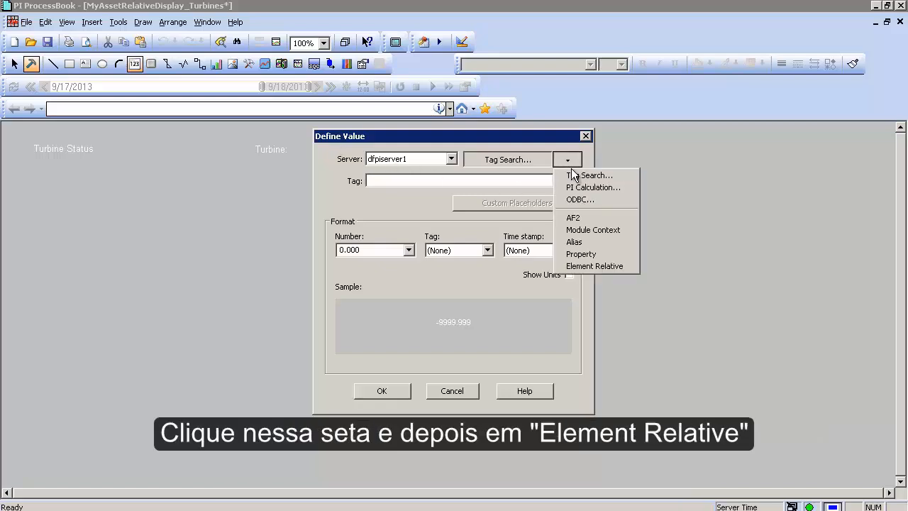
click(620, 270)
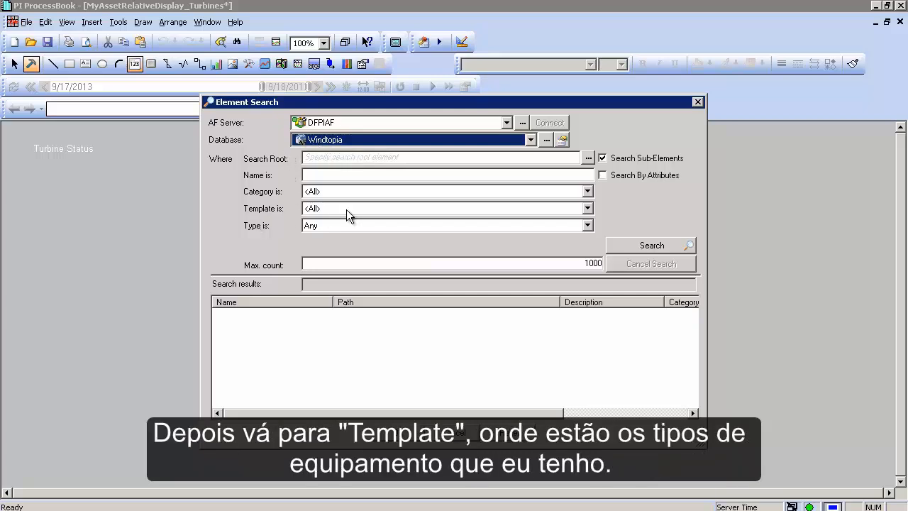
Step: Search the Windtopia database for elements based on the Wind Turbine template
click(587, 209)
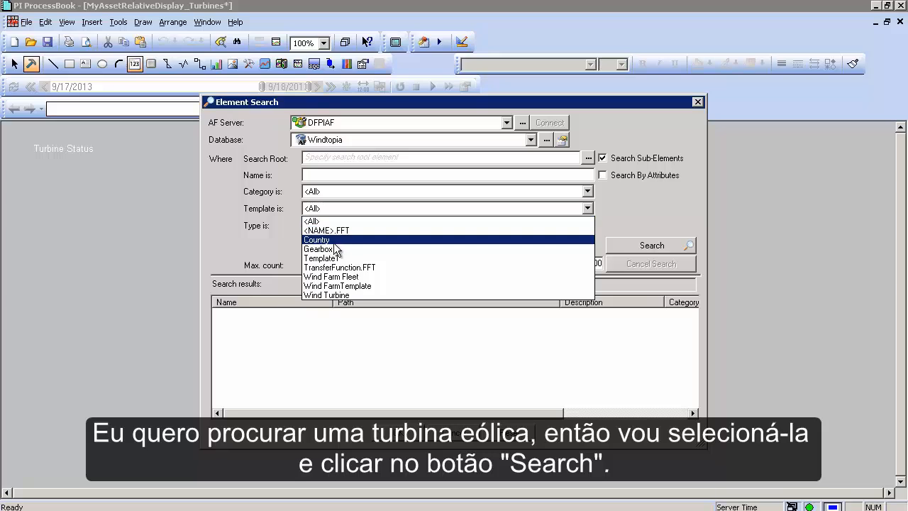
click(336, 295)
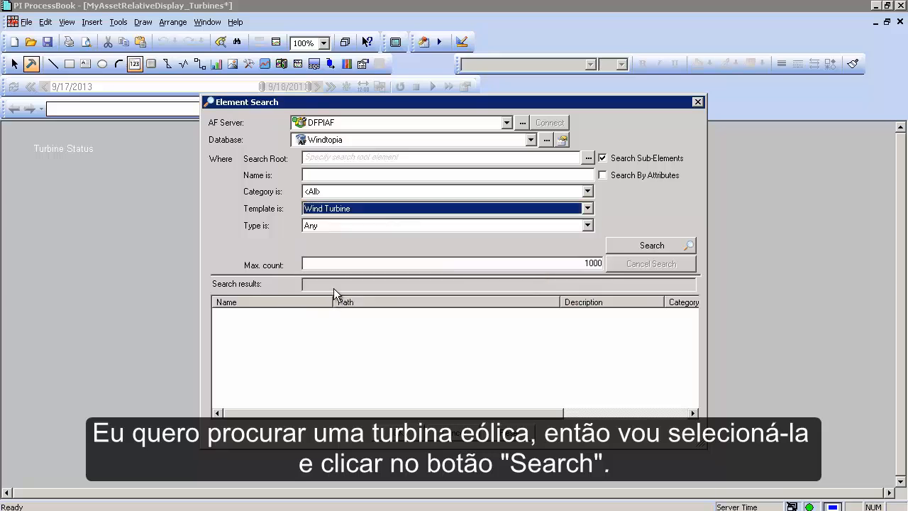
click(627, 243)
drag(363, 284, 406, 285)
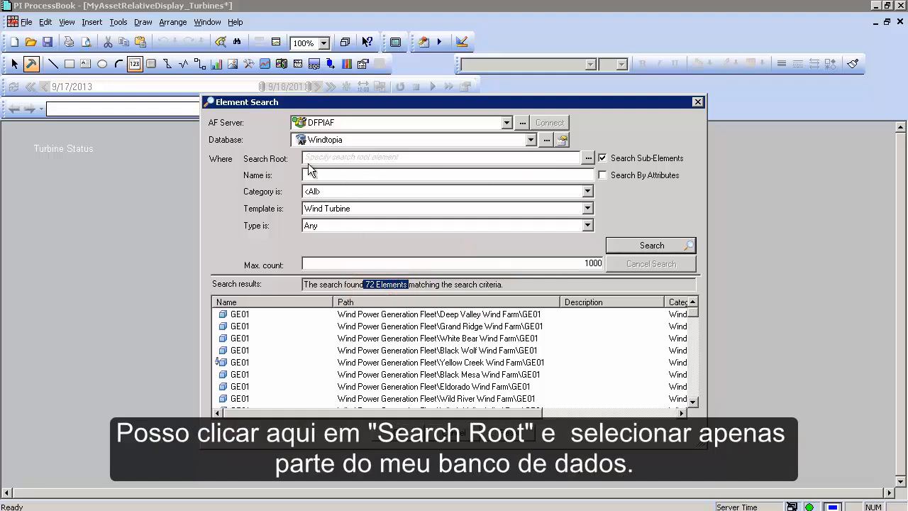
Step: Restrict the element search root to Big Buffalo Wind Farm under Wind Power Generation Fleet and rerun the search
click(588, 158)
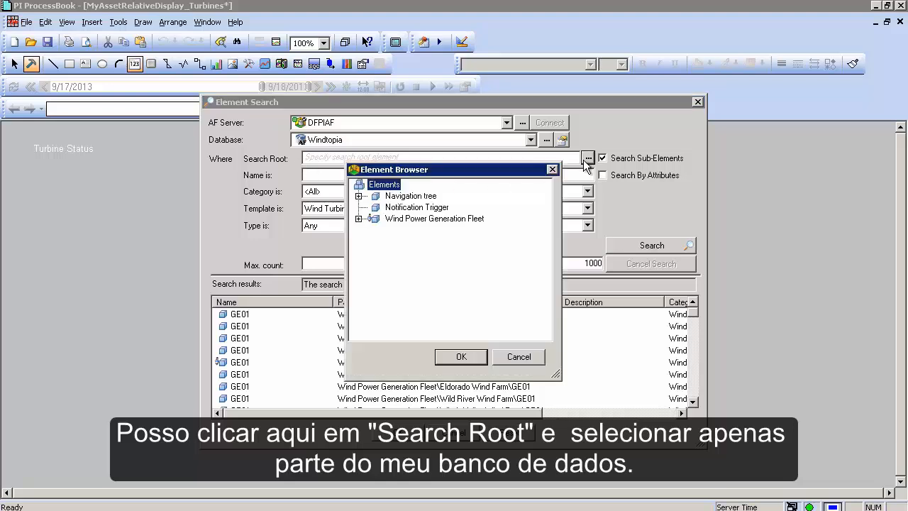
click(359, 219)
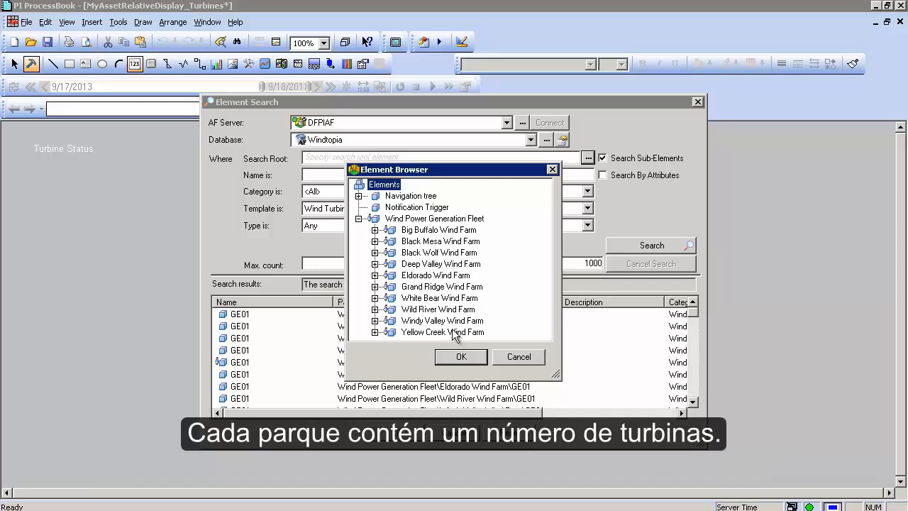
click(456, 231)
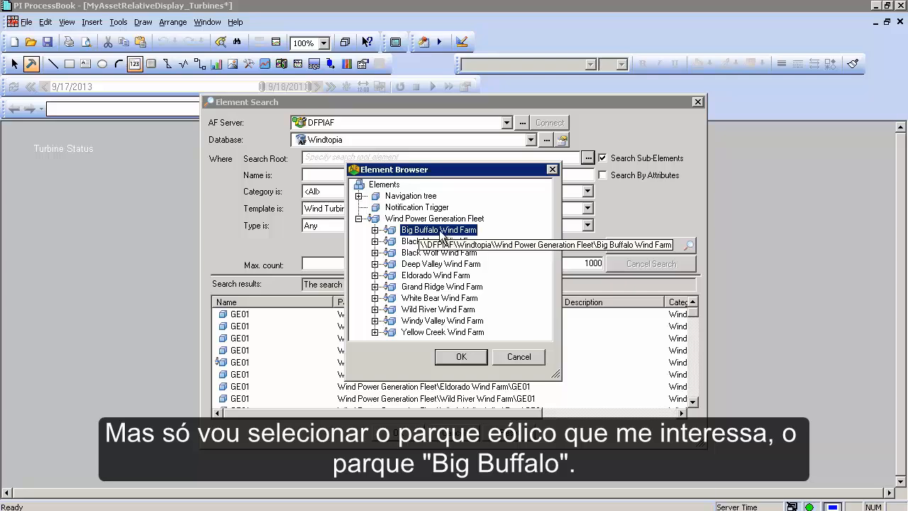
click(461, 357)
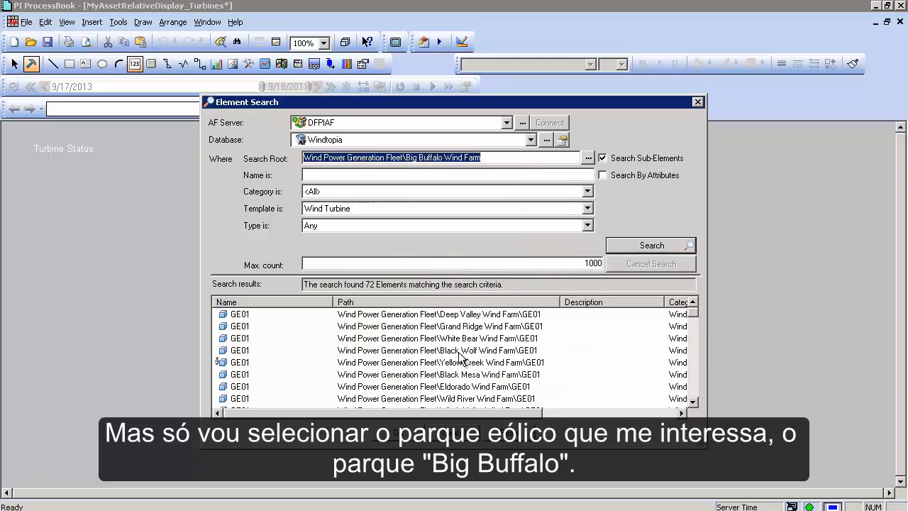
click(651, 245)
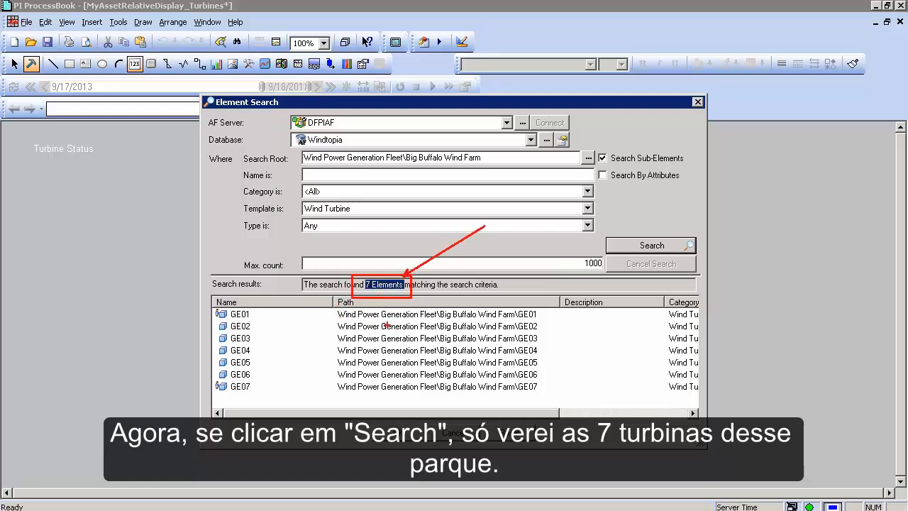
Step: Select all found turbines, GE01 through GE07, and add them as the display's elements of interest
click(358, 315)
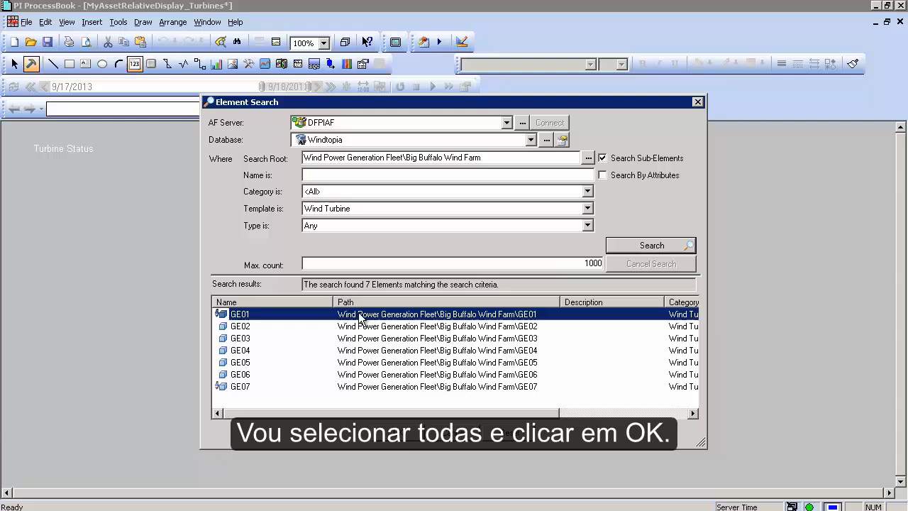
shift+click(375, 386)
click(410, 436)
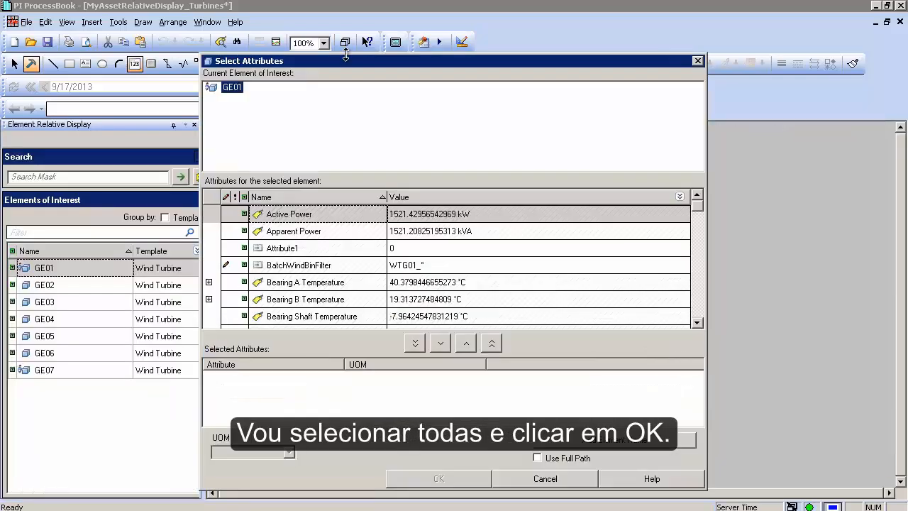
Step: Examine the attributes available for turbine GE01 across the whole attribute list
drag(348, 64, 512, 83)
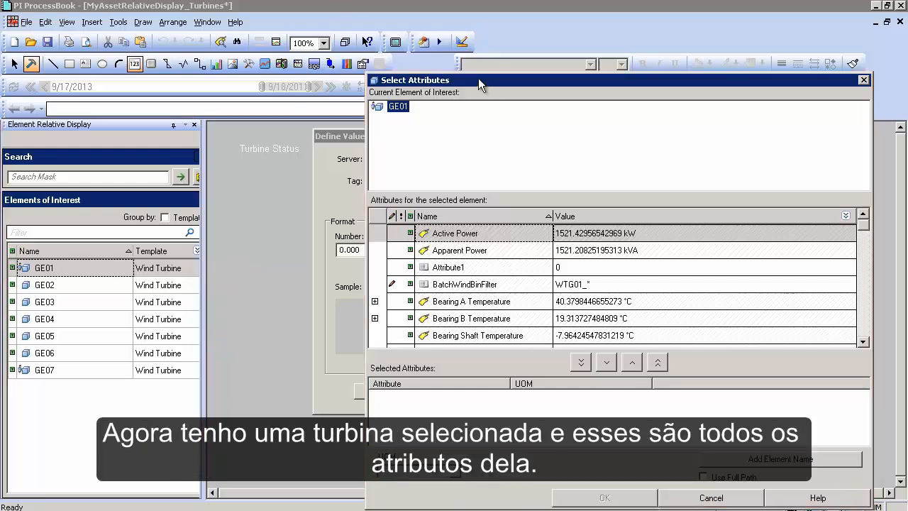
drag(478, 78, 325, 70)
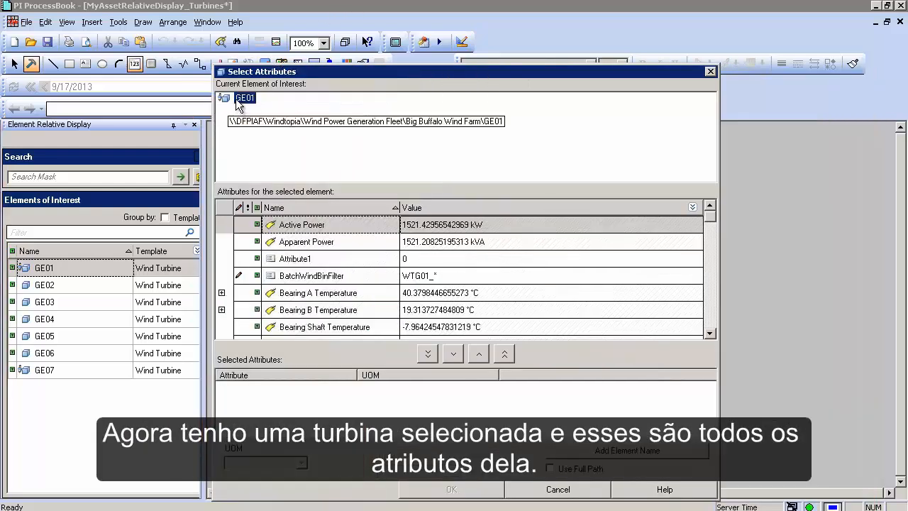
click(349, 226)
scroll(367, 242, down, 5)
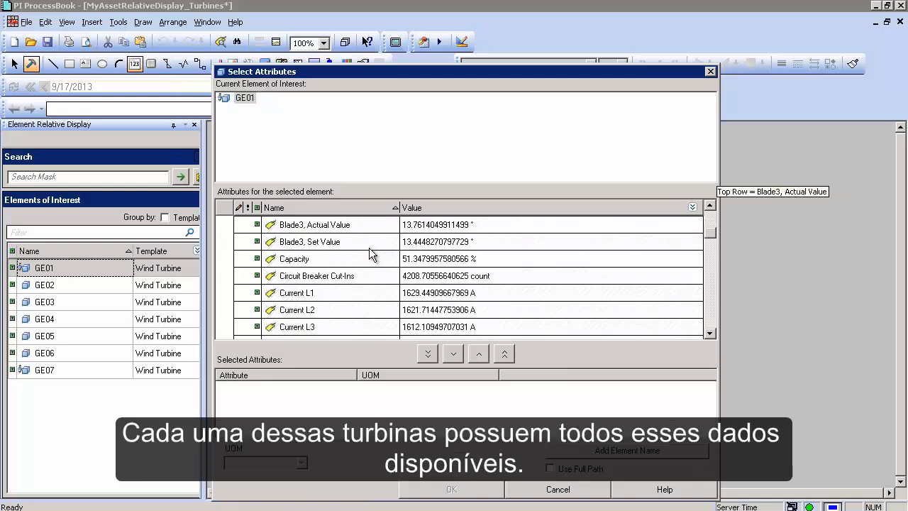
scroll(368, 248, down, 12)
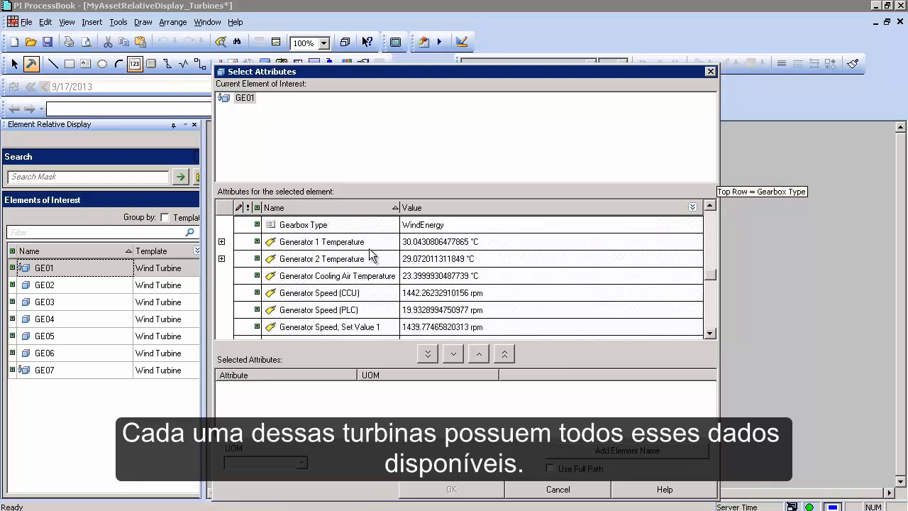
scroll(369, 250, down, 12)
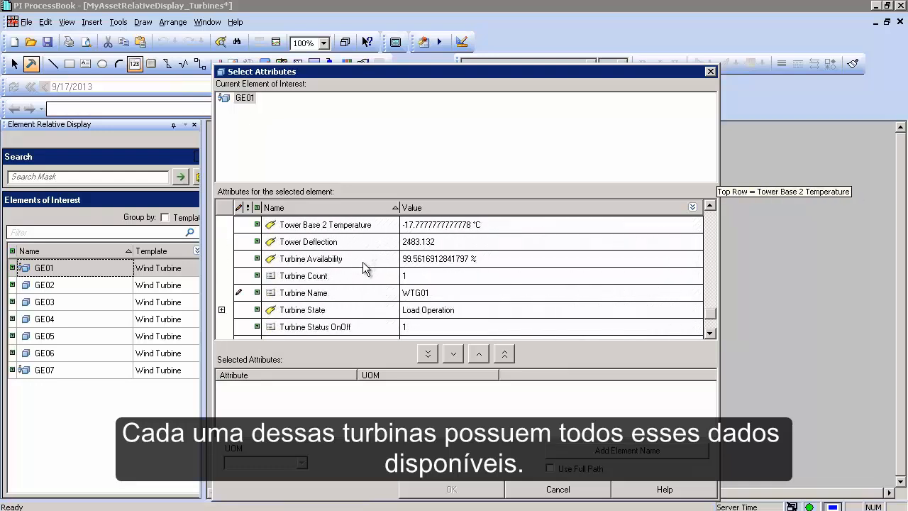
scroll(362, 262, down, 2)
scroll(363, 262, down, 1)
Step: Assign the Turbine Name attribute to the value beside the "Turbine:" label and confirm the value definition
scroll(371, 253, up, 5)
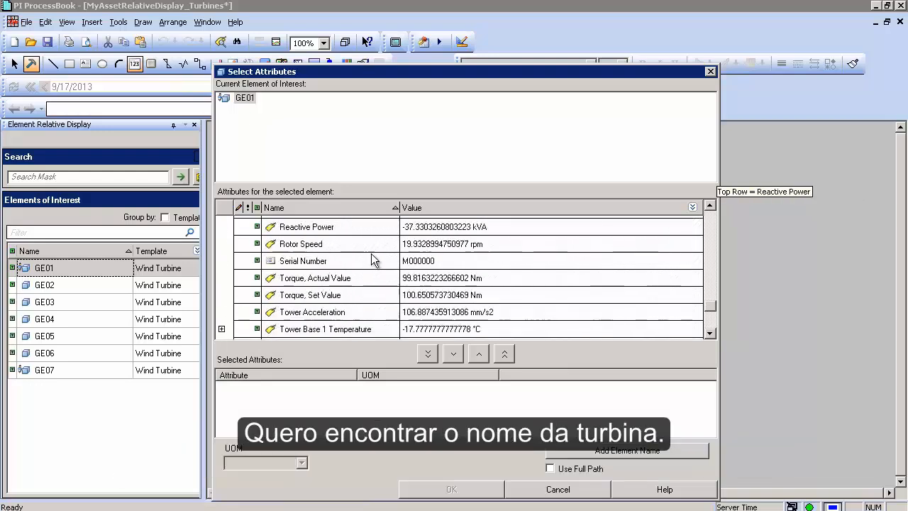
scroll(371, 253, up, 5)
scroll(369, 259, down, 6)
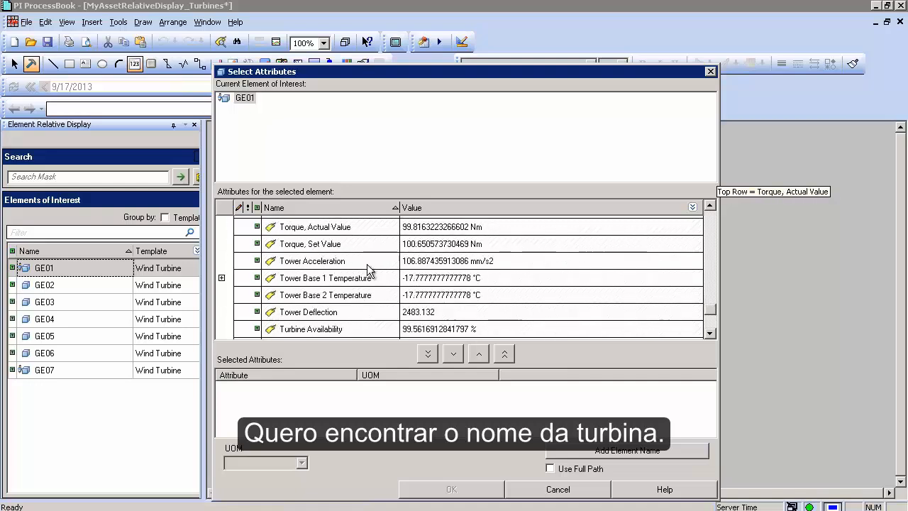
scroll(367, 268, down, 3)
scroll(365, 273, up, 1)
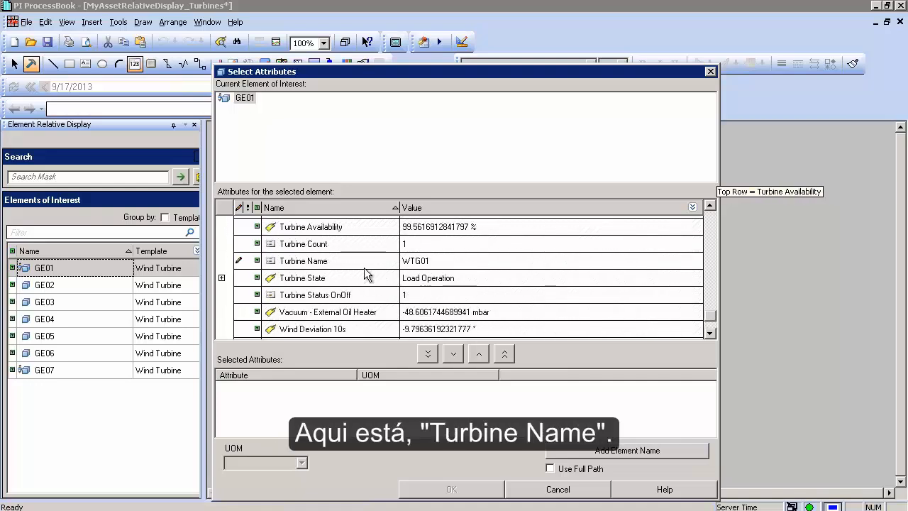
click(293, 268)
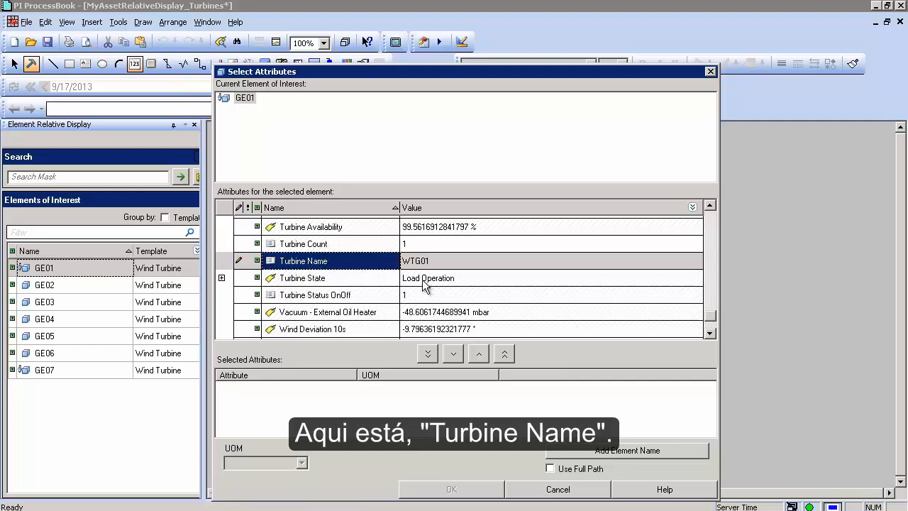
click(454, 357)
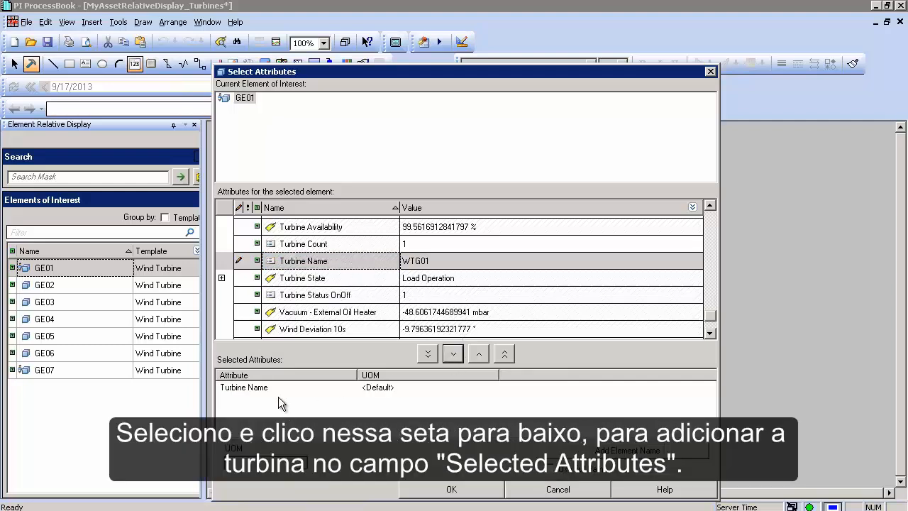
click(272, 388)
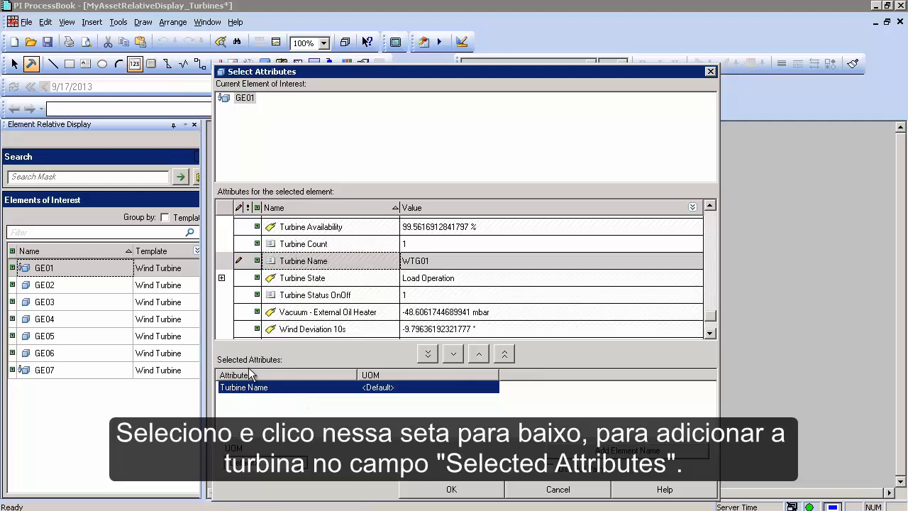
click(466, 489)
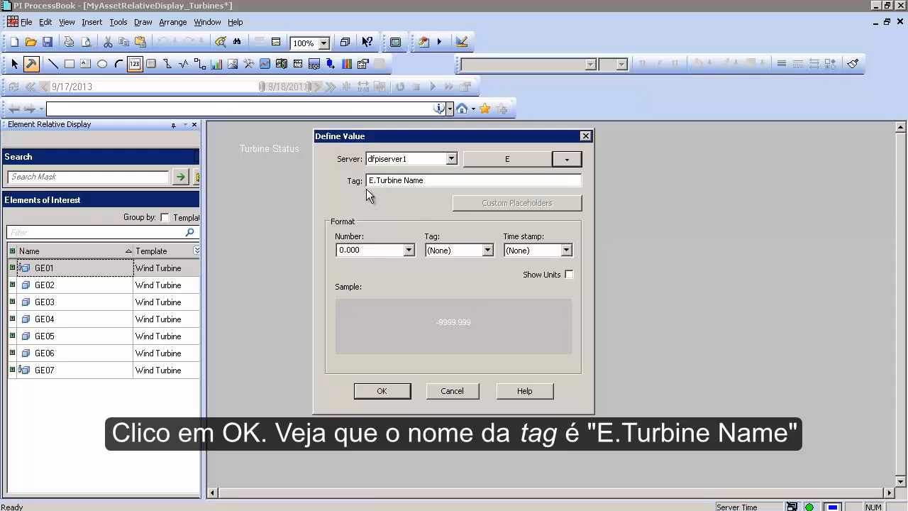
drag(370, 180, 466, 180)
click(385, 391)
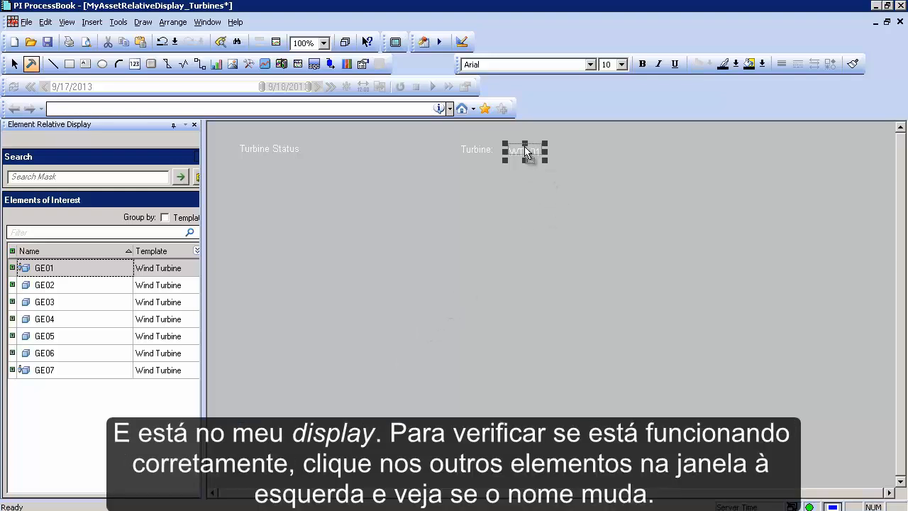
click(511, 202)
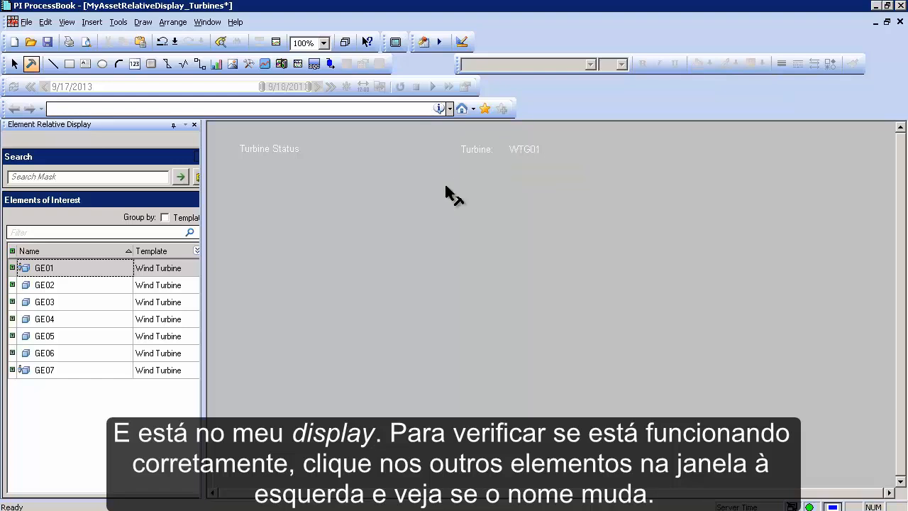
Step: Switch between turbines GE02 to GE06 to check that the displayed turbine name follows the selected element
click(77, 290)
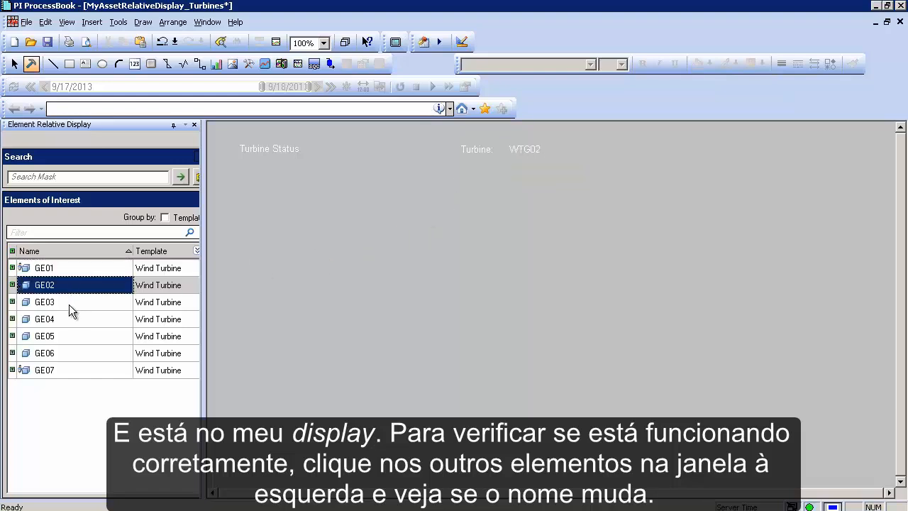
click(76, 301)
click(79, 320)
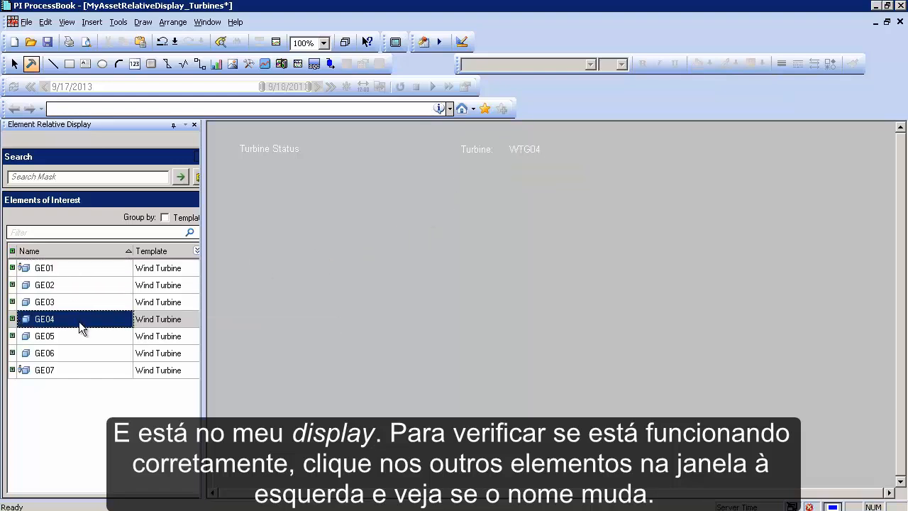
click(76, 336)
click(75, 351)
click(82, 333)
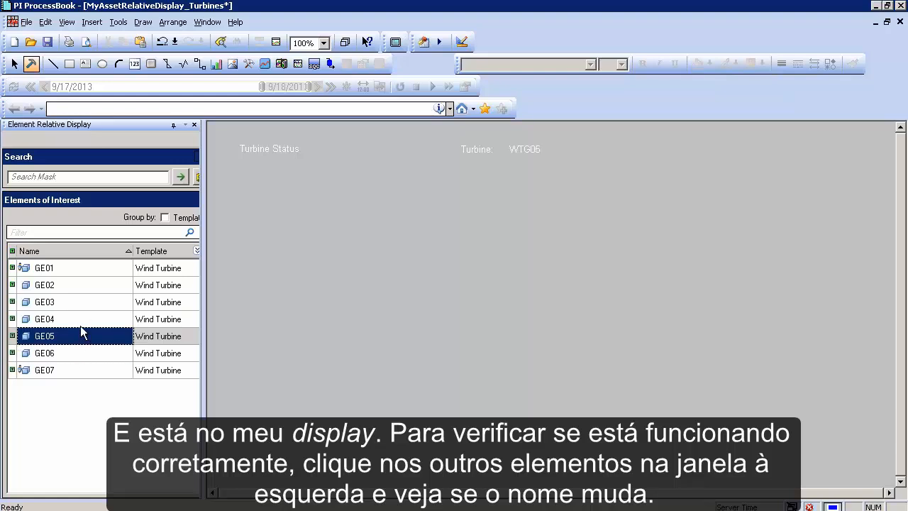
click(84, 302)
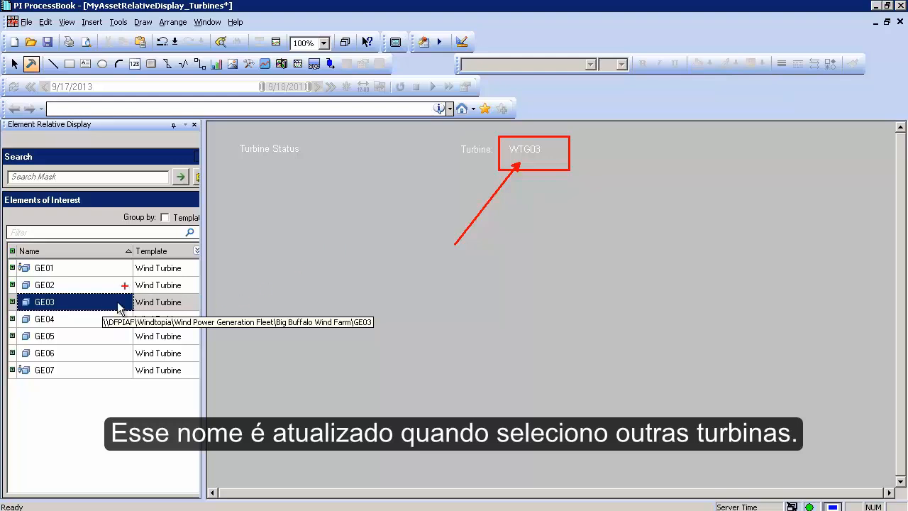
click(84, 285)
click(87, 318)
click(84, 336)
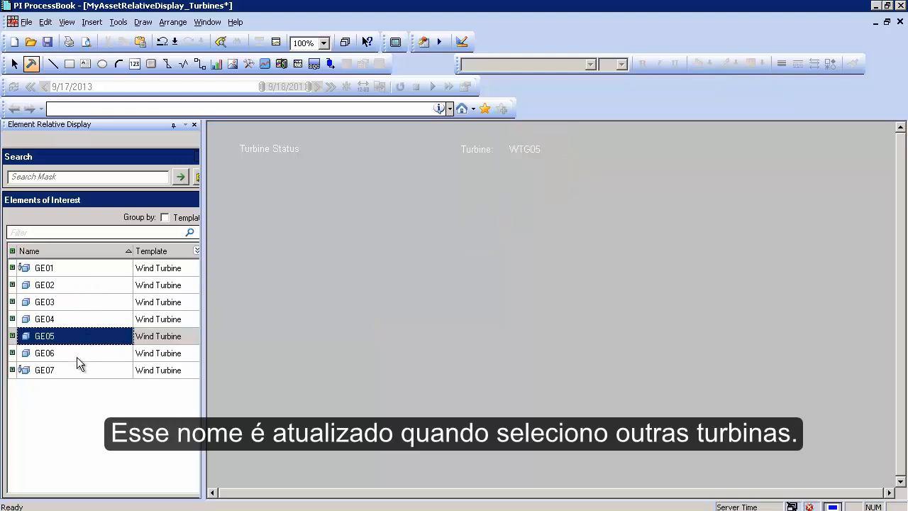
click(78, 353)
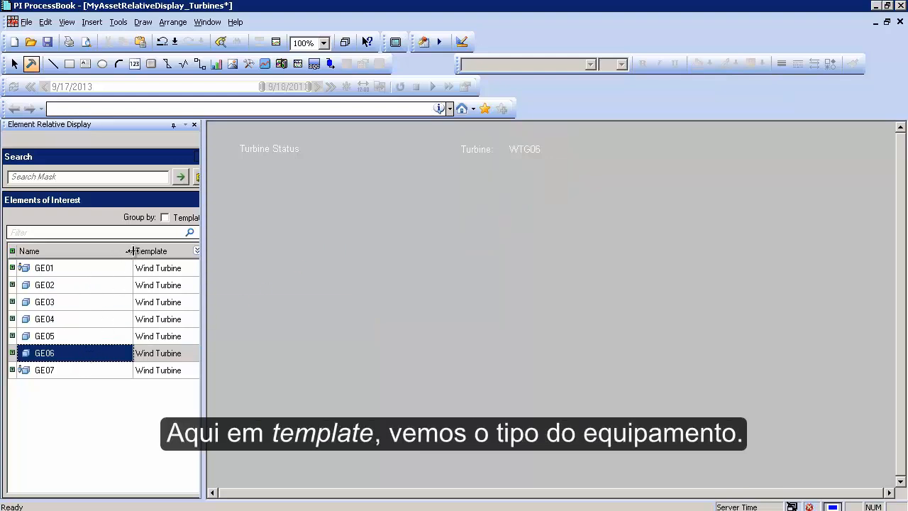
Step: Narrow the Name column in the elements of interest and check the turbine name for several more turbines, ending on GE02
drag(133, 251, 79, 259)
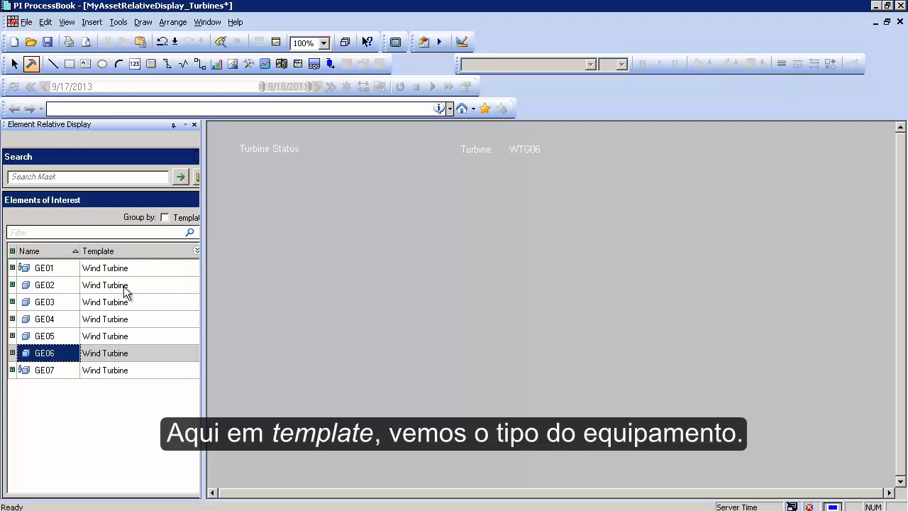
click(118, 270)
click(115, 317)
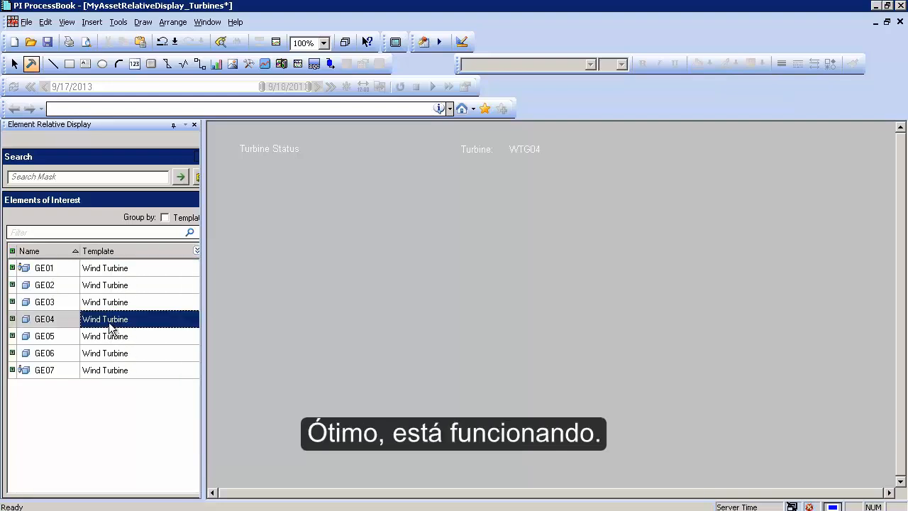
click(109, 336)
click(102, 368)
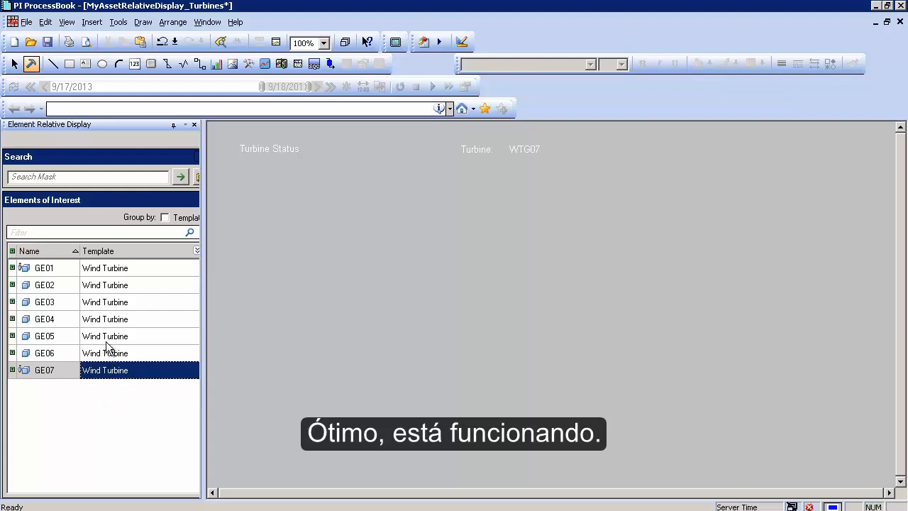
click(126, 285)
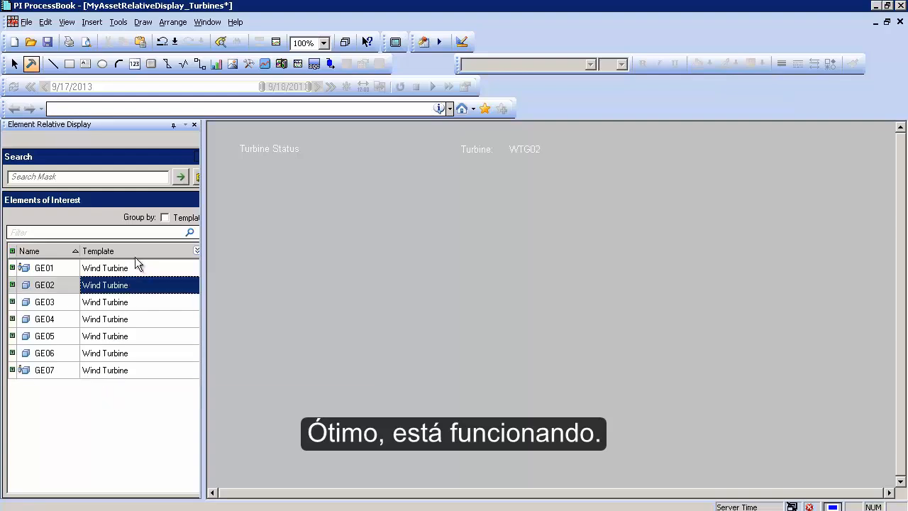
click(525, 149)
click(519, 207)
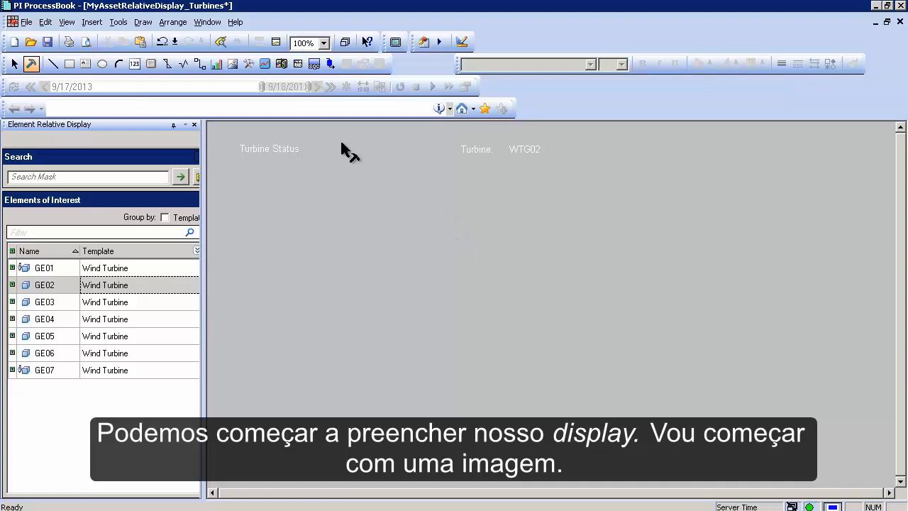
Step: Draw a symbol area below the "Turbine Status" label and browse the symbol library categories, including ASHRAE Piping and Boilers
click(281, 65)
drag(228, 181, 383, 410)
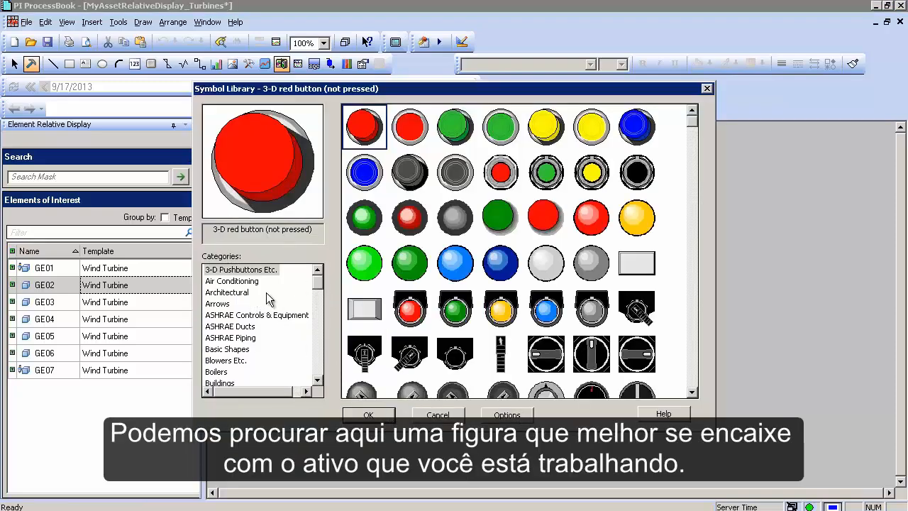
click(239, 292)
click(256, 315)
click(230, 338)
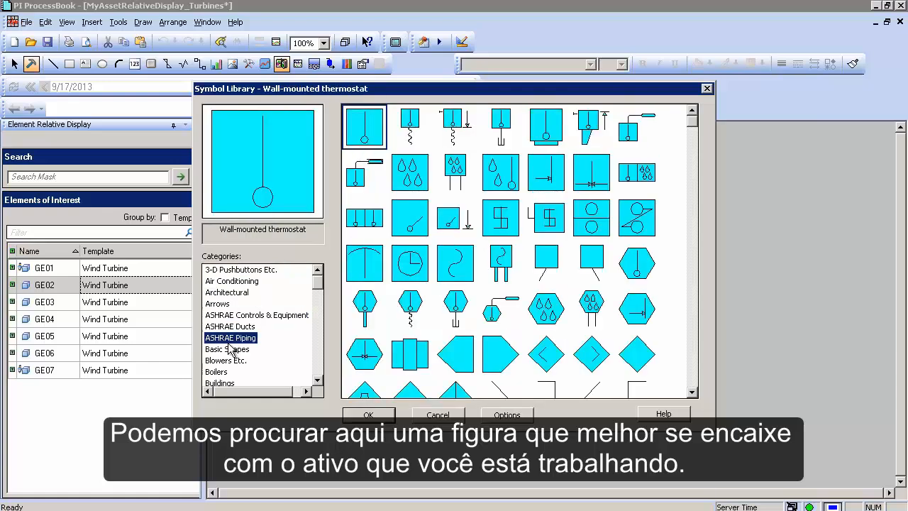
click(217, 371)
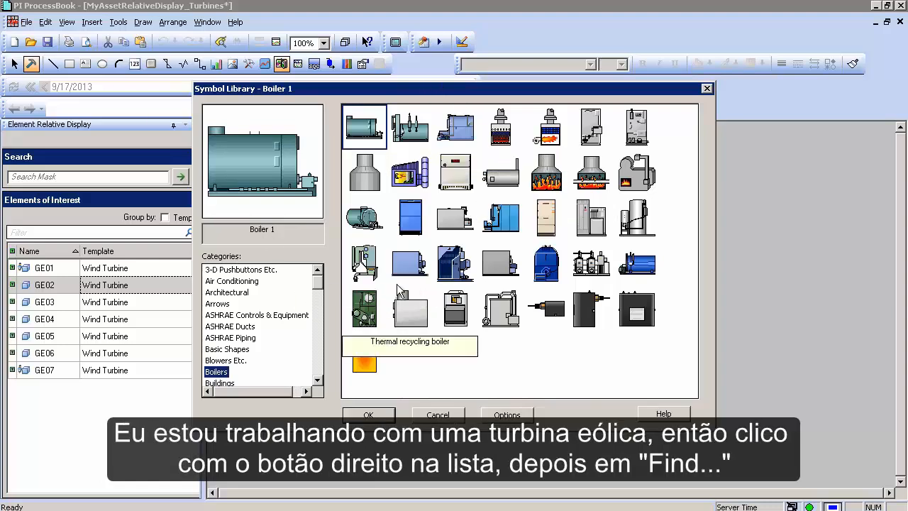
click(231, 339)
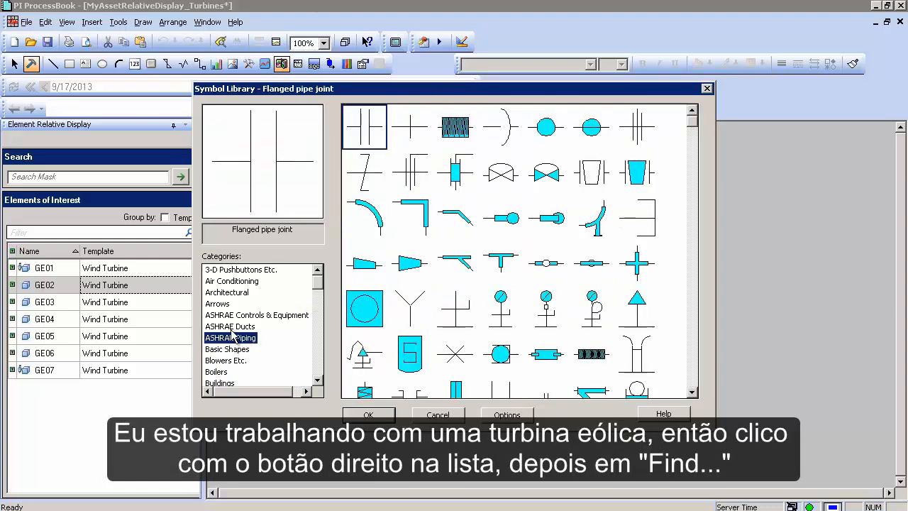
Step: Search the symbol library for "wind", advancing through the matches to the wind turbine symbols in the Renewable Energy category
right_click(234, 328)
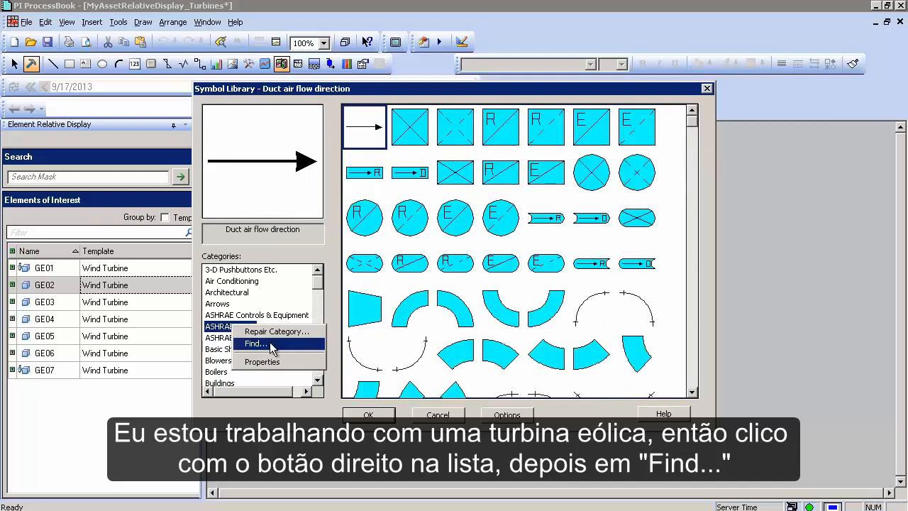
click(257, 343)
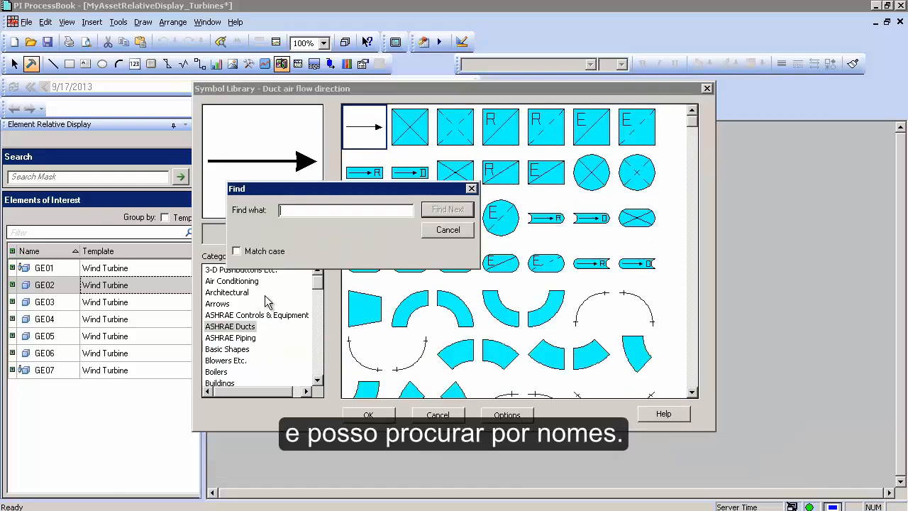
text(wind)
click(448, 209)
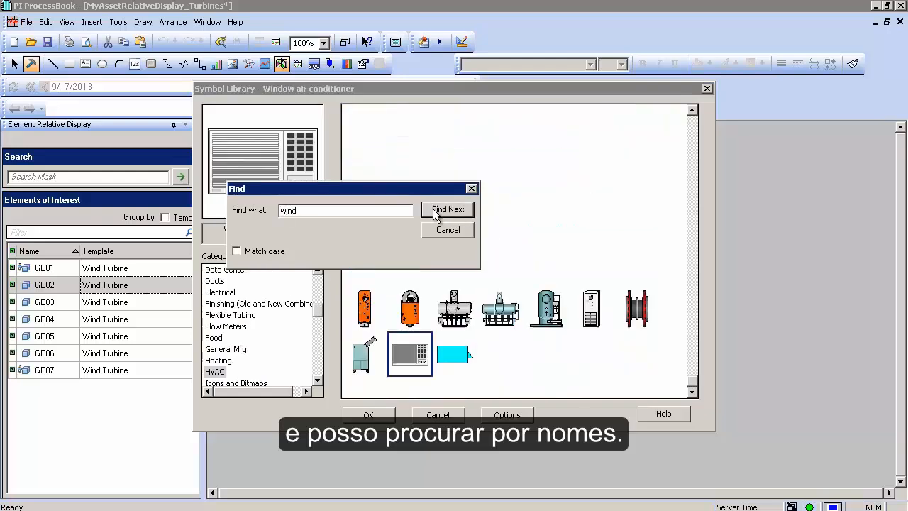
click(447, 209)
click(447, 209)
click(448, 209)
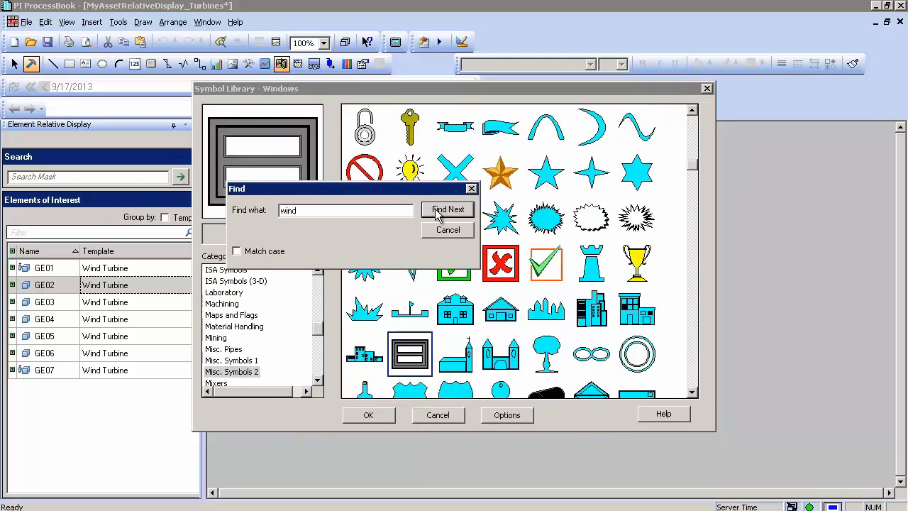
click(447, 209)
click(448, 210)
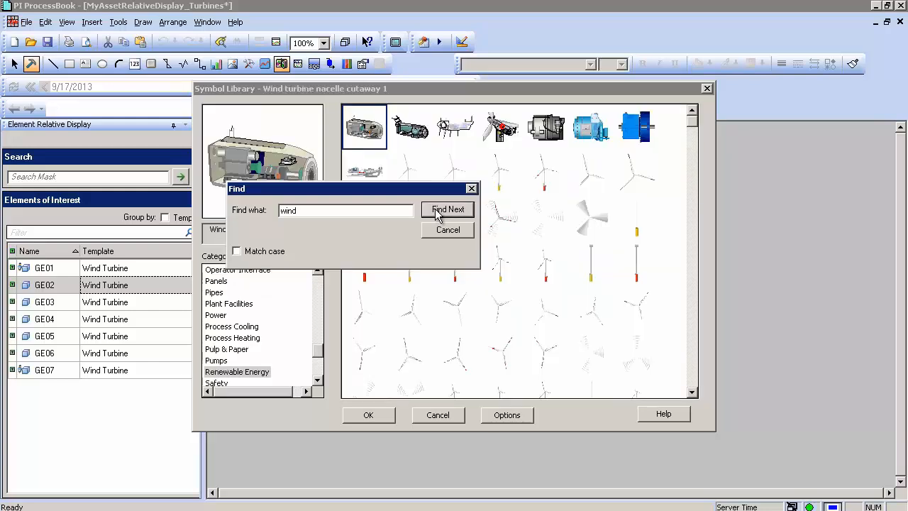
Step: Insert the "Wind turbine - offshore - perspective view 4" symbol in the display and make it slightly narrower
drag(374, 185, 317, 153)
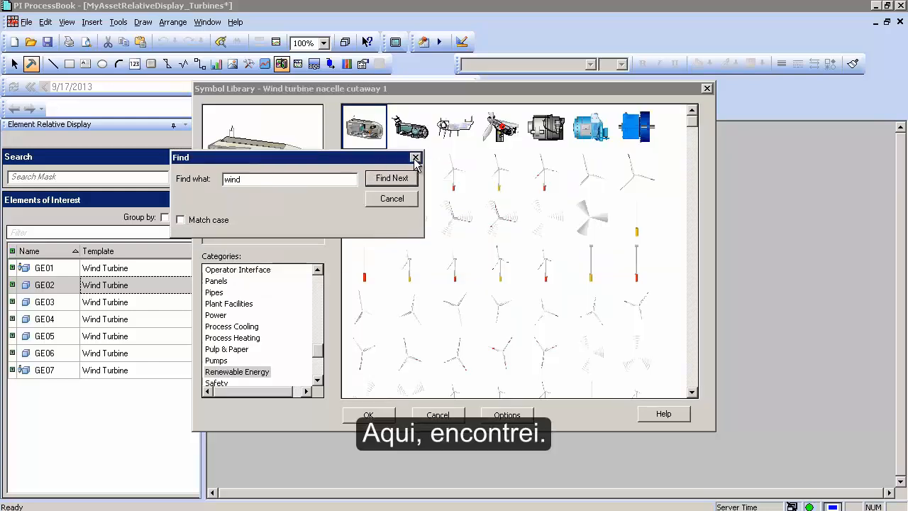
click(416, 158)
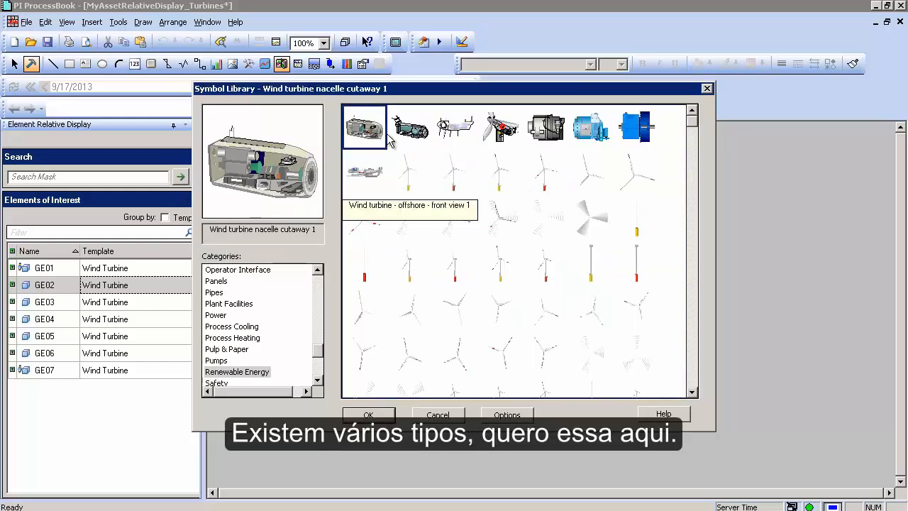
click(545, 271)
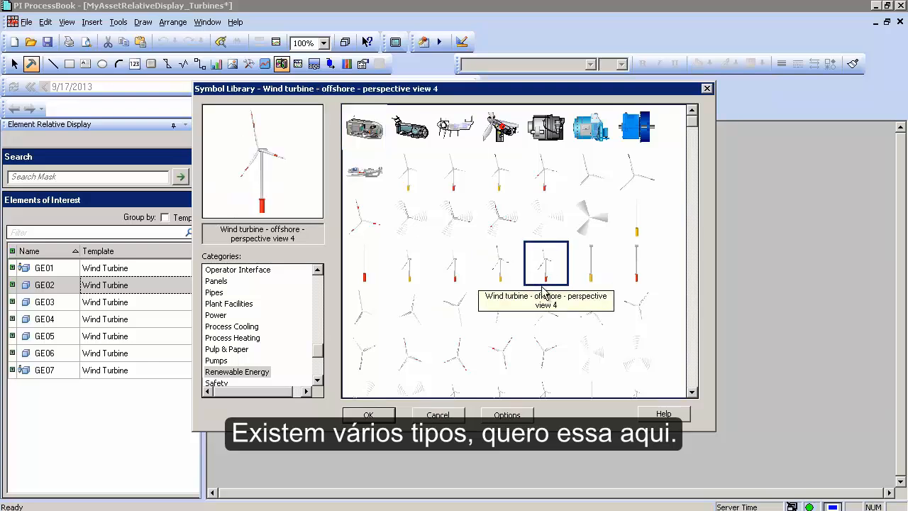
click(358, 417)
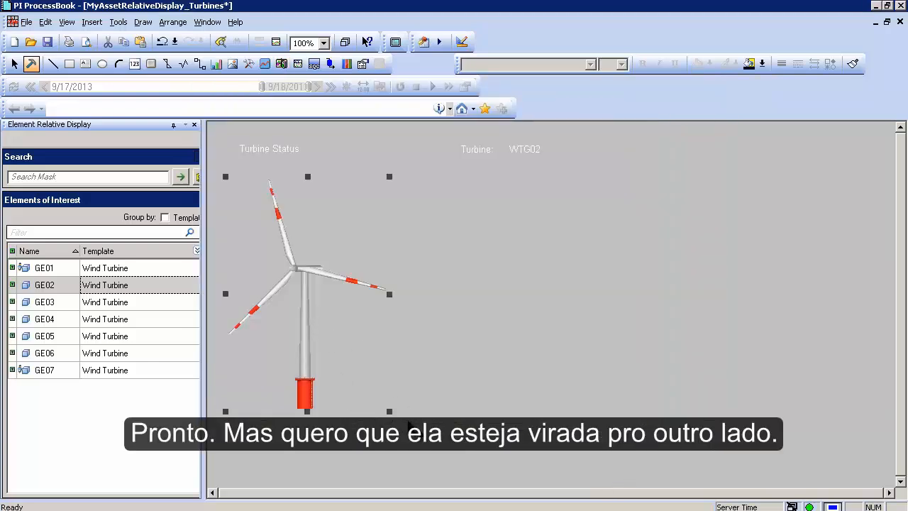
drag(389, 411, 359, 412)
click(401, 432)
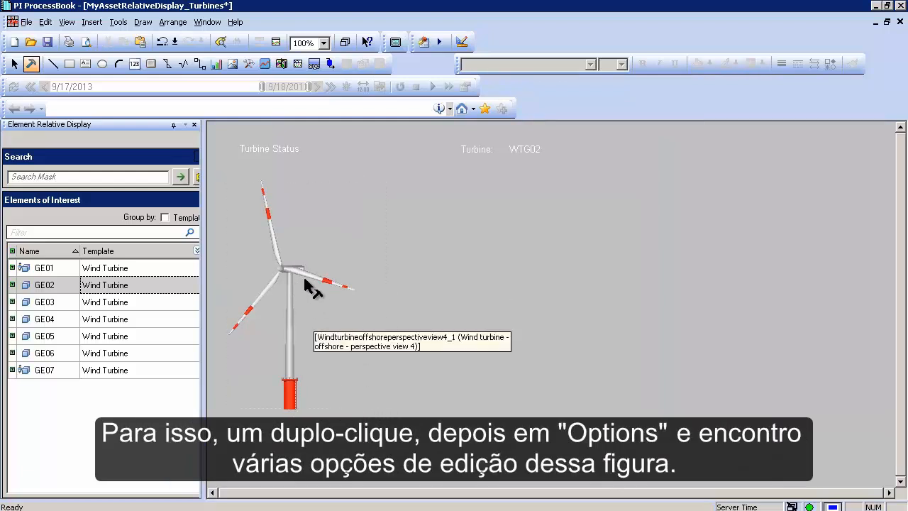
Step: Flip the wind turbine symbol horizontally through its symbol options and narrow it a little more
click(293, 273)
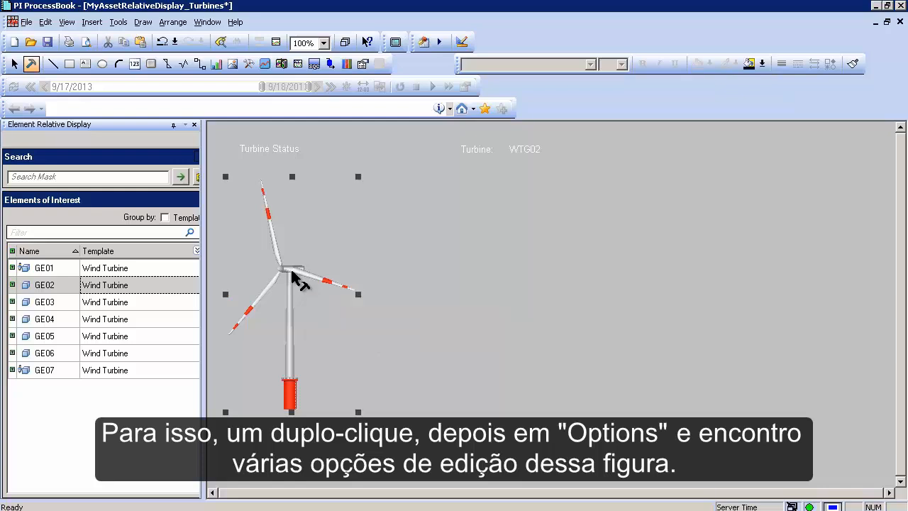
double_click(293, 273)
click(507, 415)
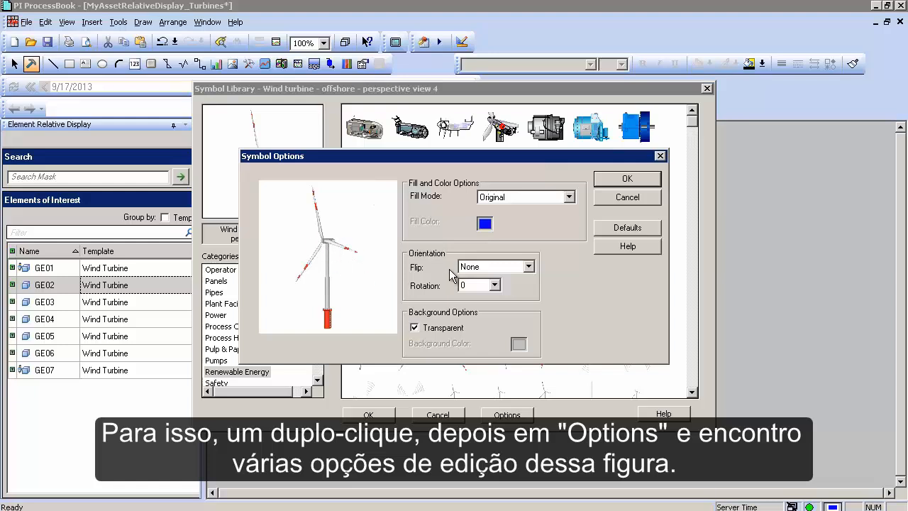
click(495, 269)
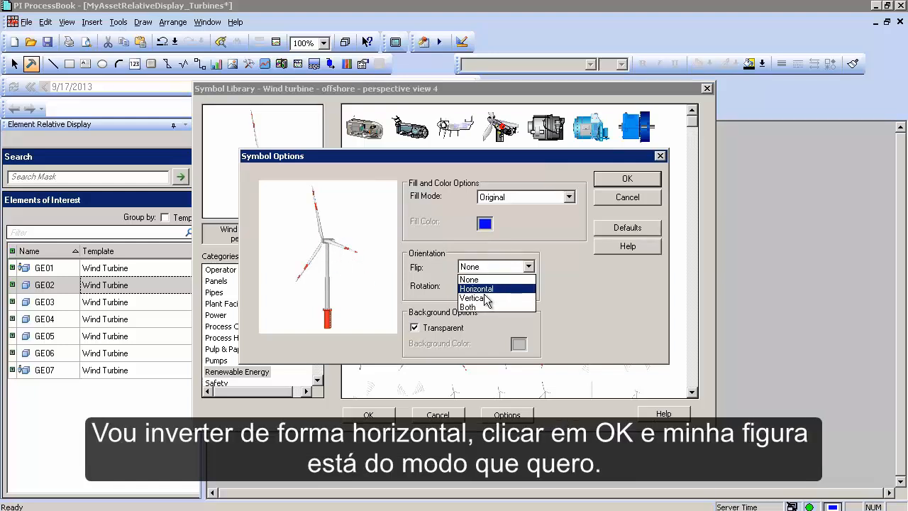
click(487, 289)
click(620, 180)
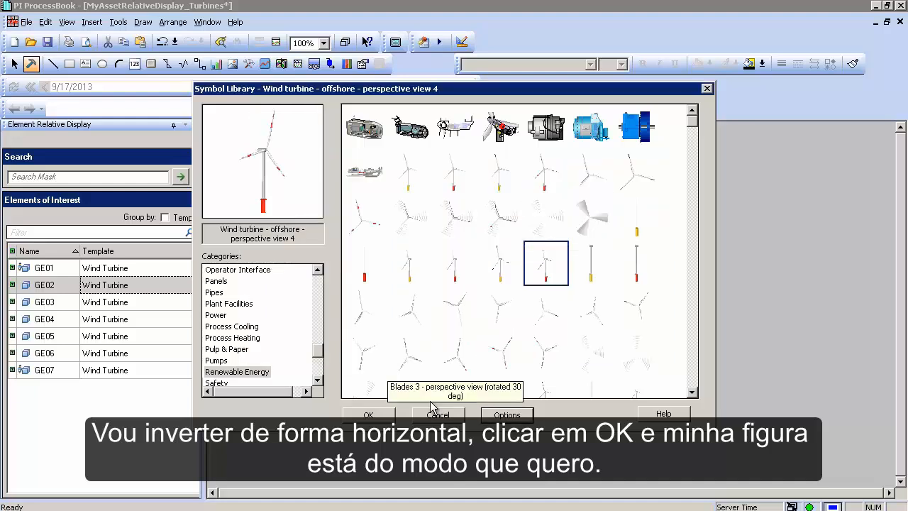
click(367, 415)
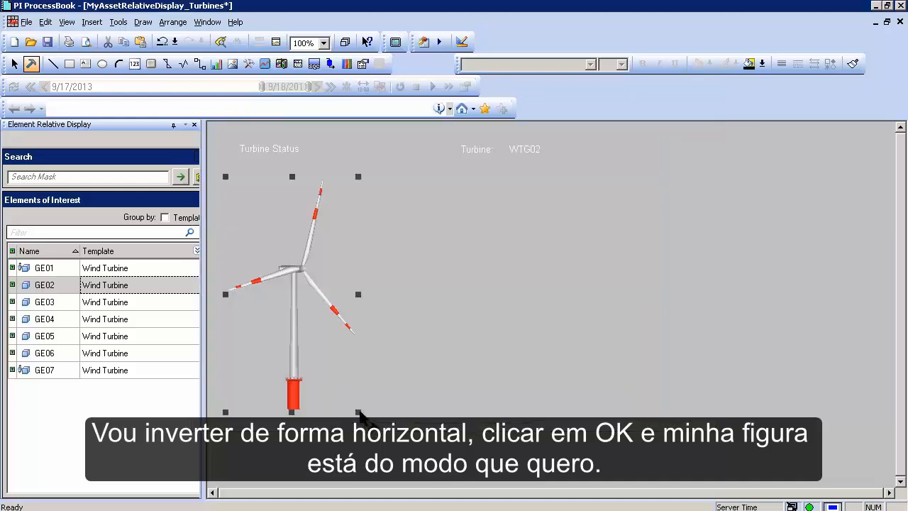
drag(355, 295, 336, 298)
click(373, 310)
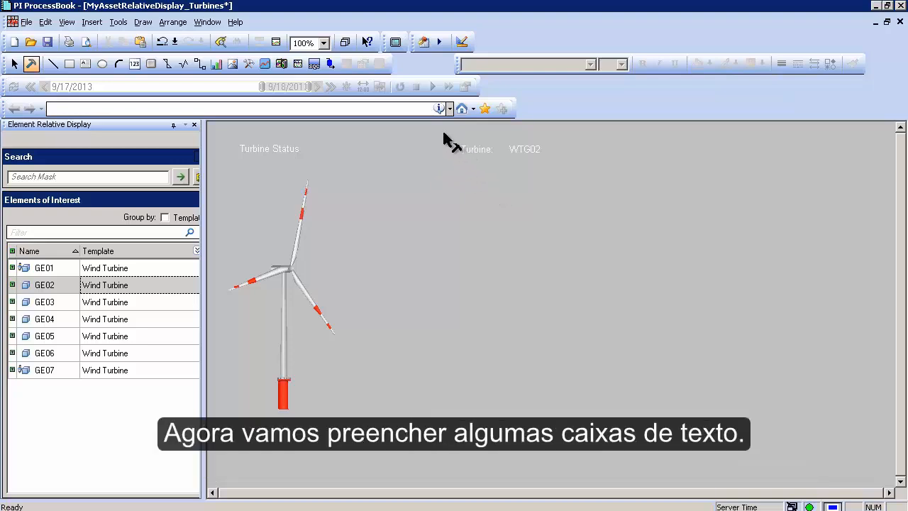
Step: Copy the "Turbine:" label with its value and place four copies stacked below the original pair
drag(574, 181, 588, 181)
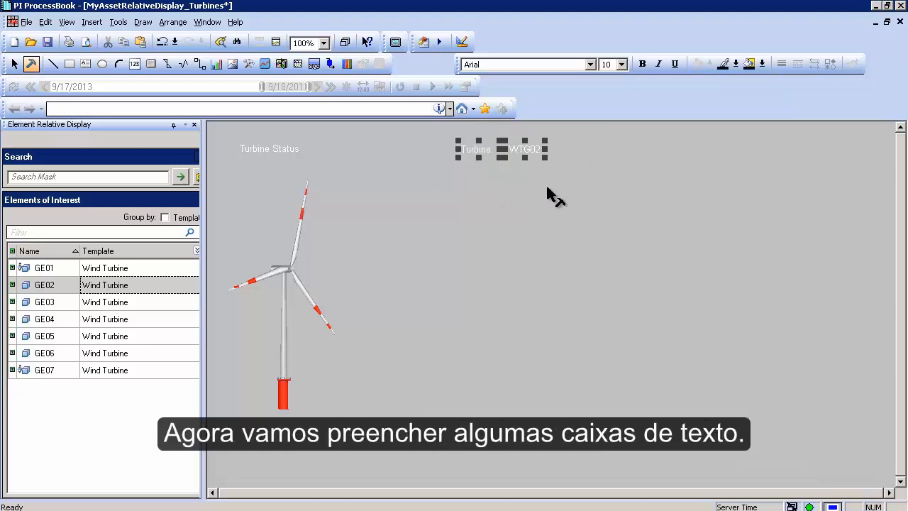
key(ctrl+v)
drag(507, 139, 518, 190)
key(ctrl+v)
drag(565, 139, 511, 211)
key(ctrl+v)
drag(578, 150, 482, 237)
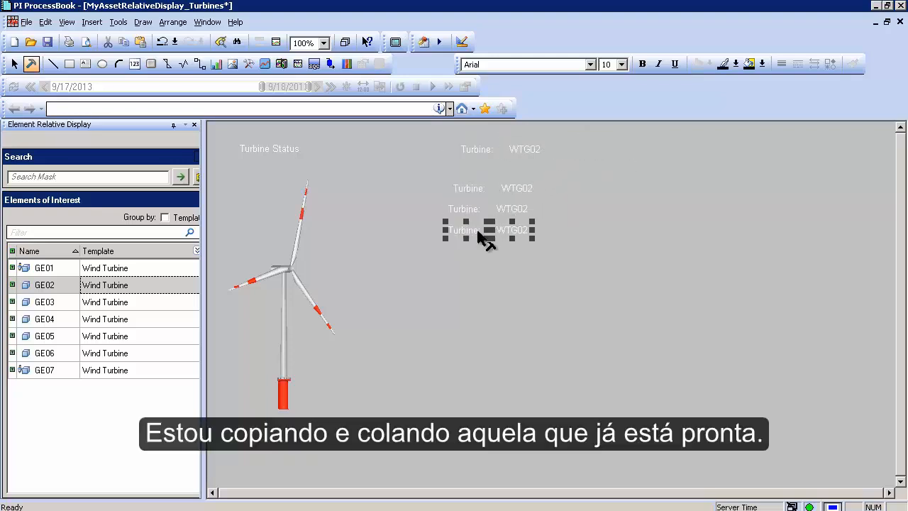
key(ctrl+v)
drag(584, 159, 464, 259)
click(479, 287)
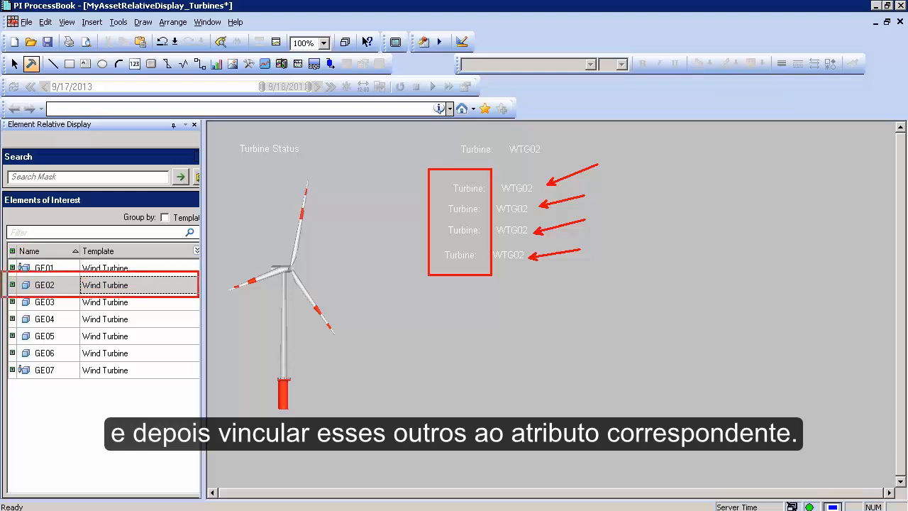
Step: Change the text of the first copied label to "Daily Energy Actual:"
double_click(468, 190)
drag(485, 190, 426, 197)
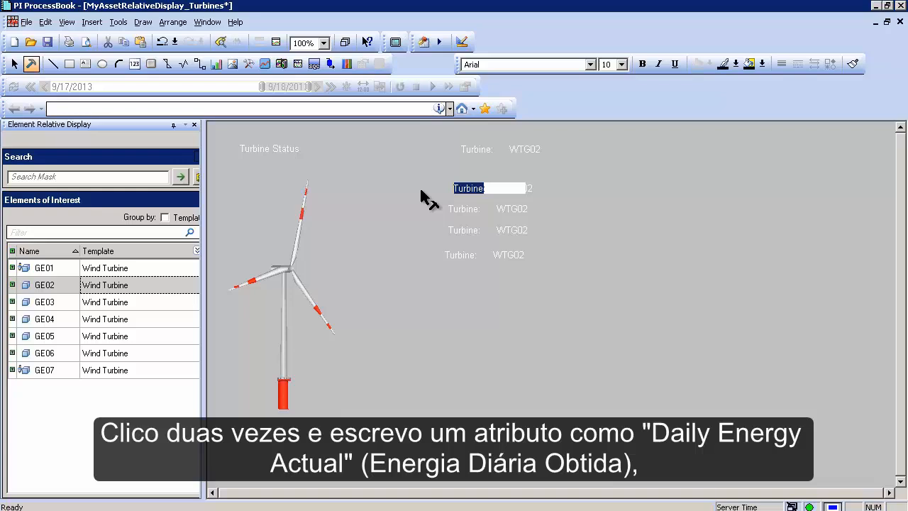
text(Daily Energy Actual)
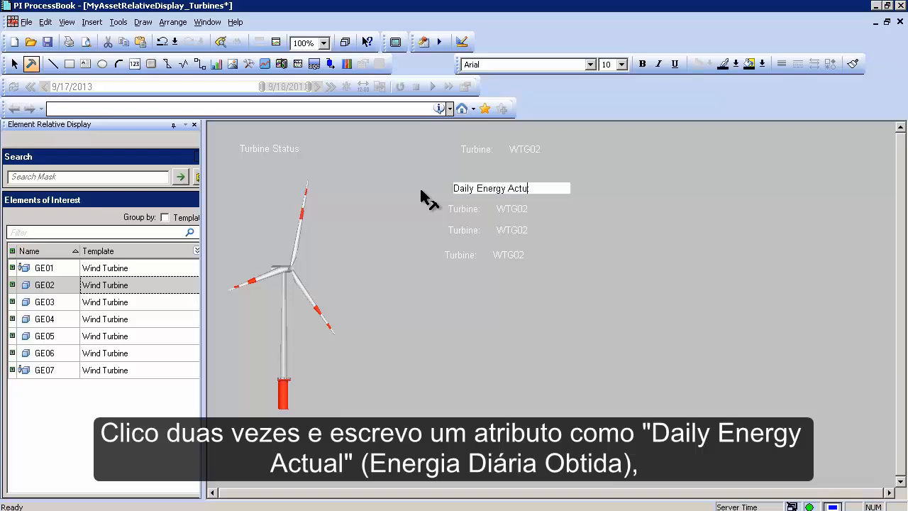
key(Return)
Step: Change the text of the second copied label to "Daily Energy Expected:"
double_click(457, 210)
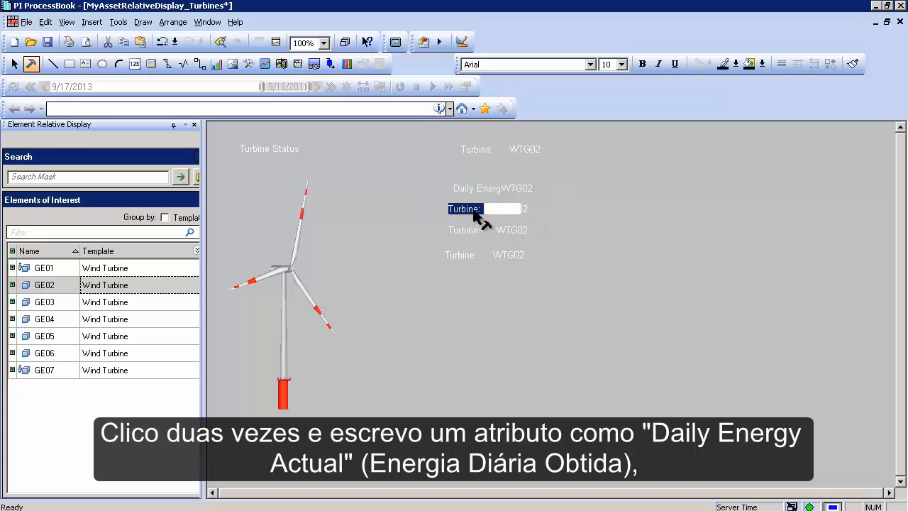
drag(482, 213, 420, 212)
text(Daily)
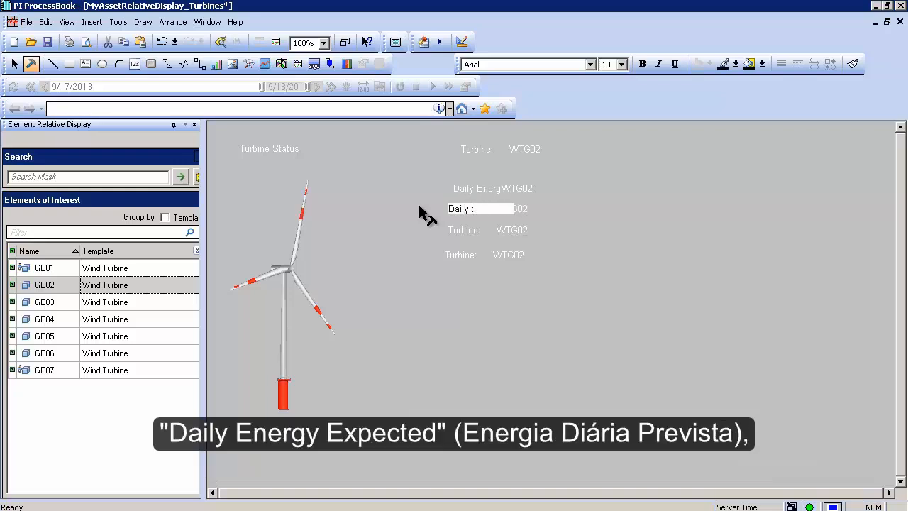
text( Energy Expected)
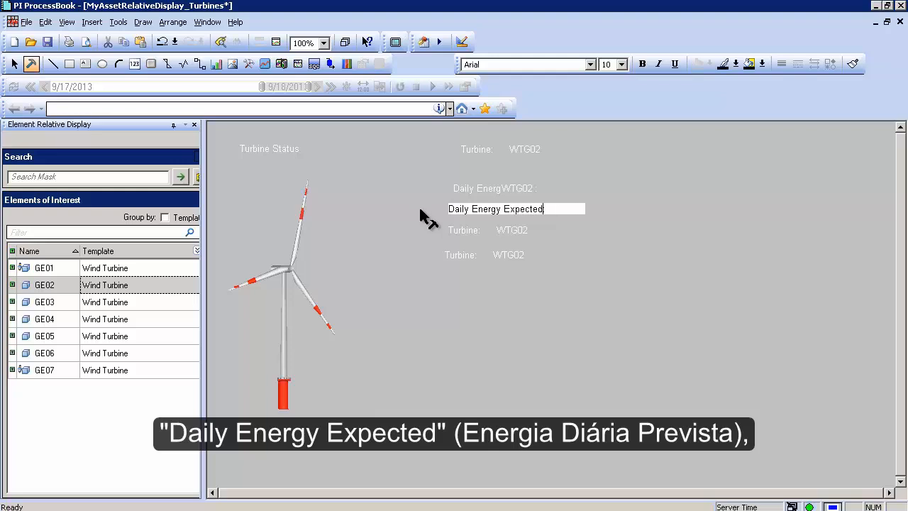
key(Return)
Step: Change the text of the third copied label to "Manufacturer:"
click(474, 237)
click(475, 236)
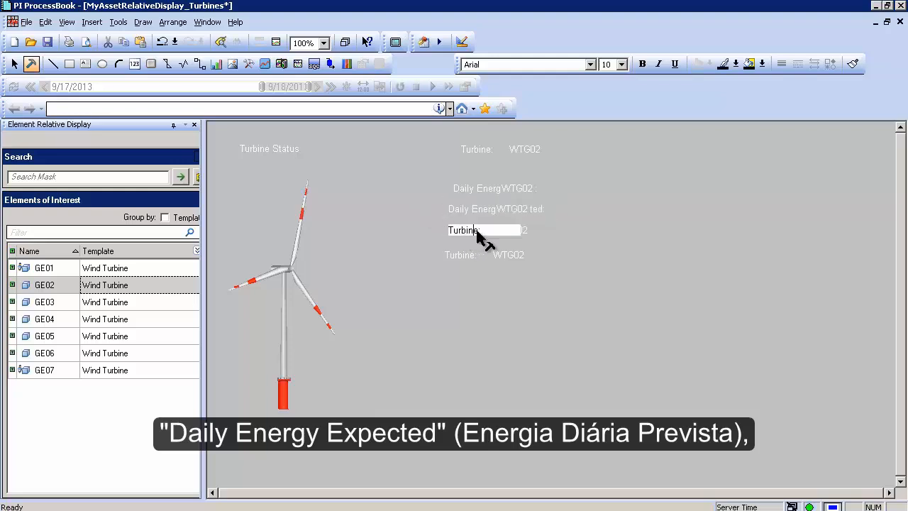
drag(478, 233, 454, 222)
text(Manu)
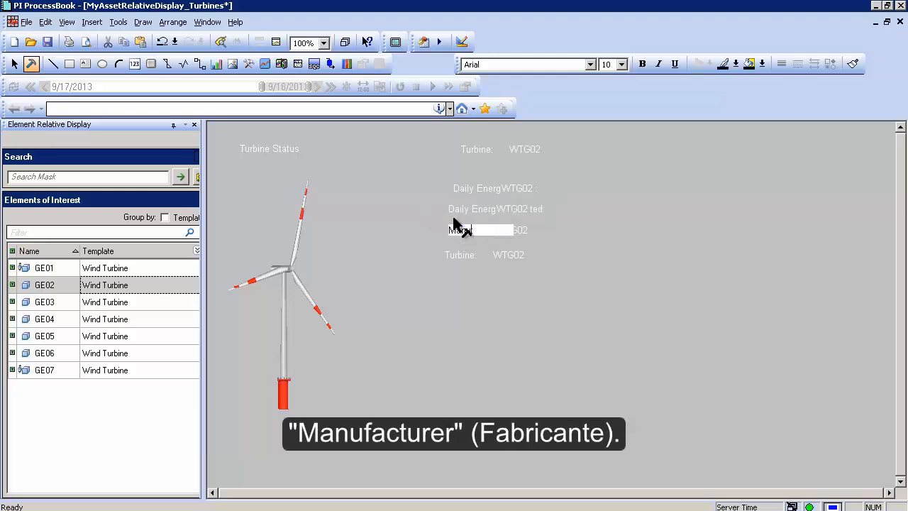
text(facturer)
Step: Change the text of the fourth copied label to "Model:"
click(459, 257)
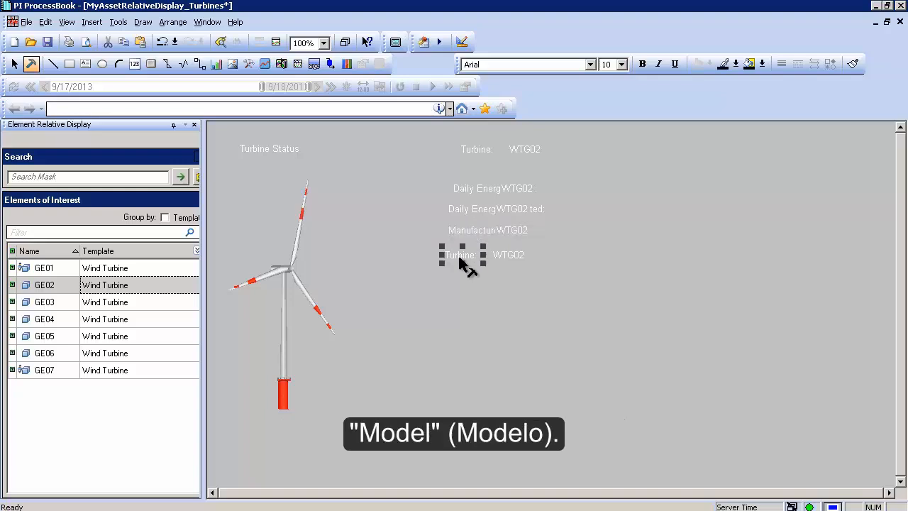
click(461, 262)
drag(475, 263, 446, 257)
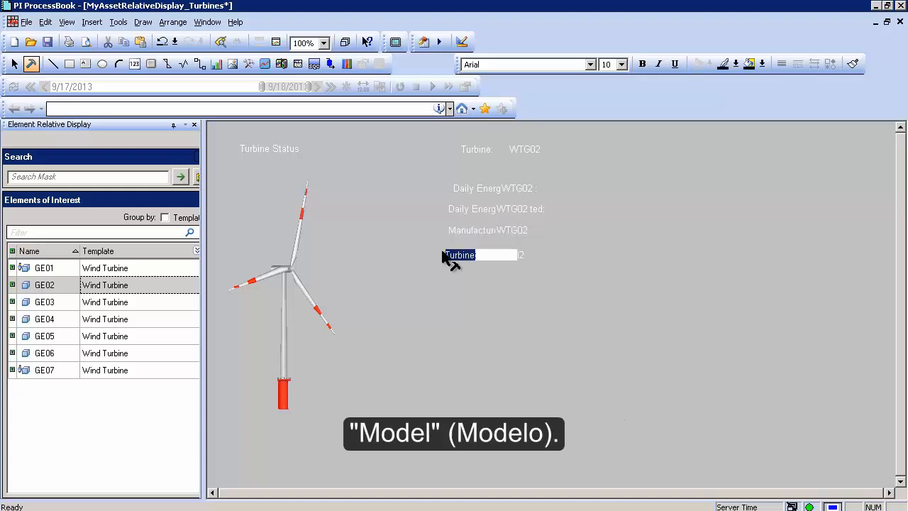
text(Model:)
click(442, 252)
click(422, 168)
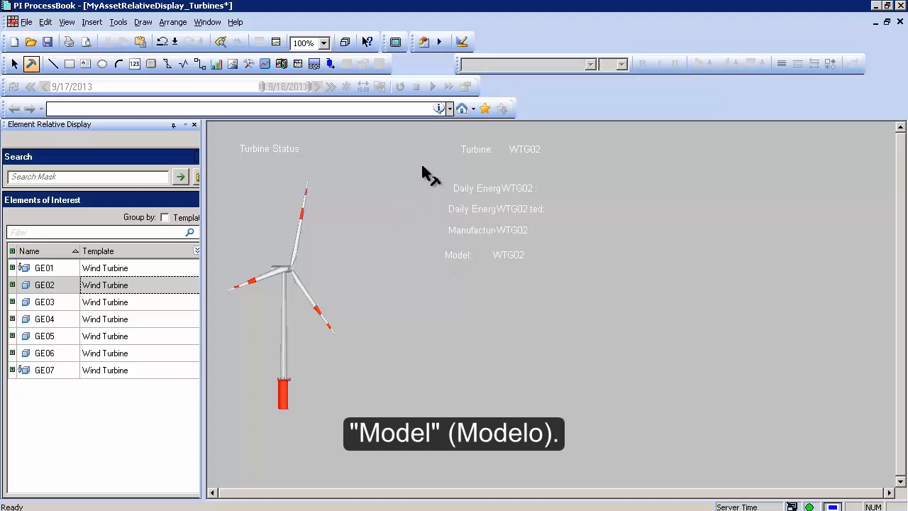
Step: Move the four new label-value pairs to the left and shift their values right, clear of the label texts
drag(417, 165, 588, 292)
drag(451, 256, 421, 255)
drag(535, 272, 469, 193)
drag(481, 260, 564, 257)
click(488, 279)
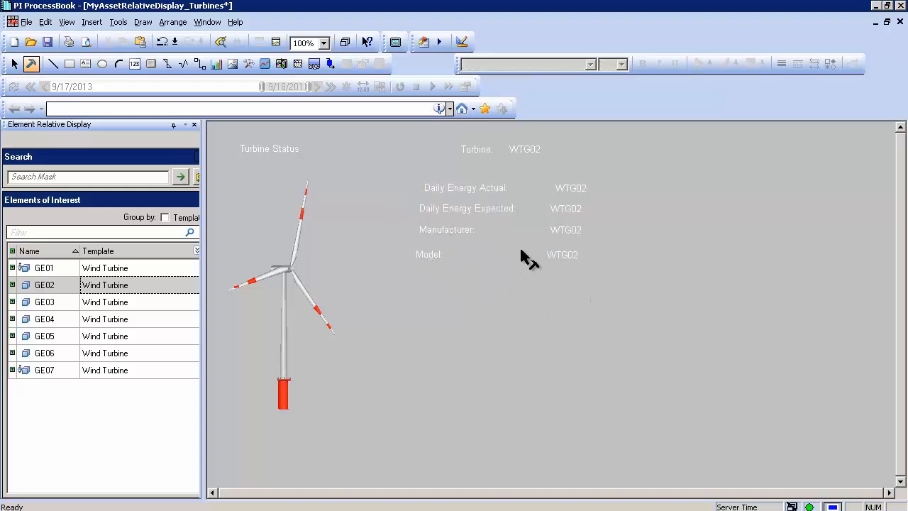
Step: Set the font size of the Daily Energy Actual, Daily Energy Expected, Manufacturer and Model labels to 16
drag(534, 173, 533, 178)
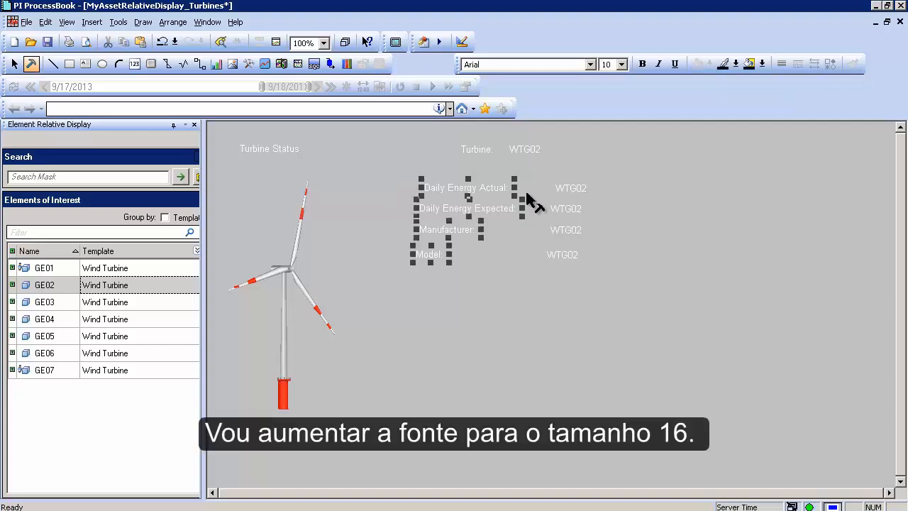
click(621, 65)
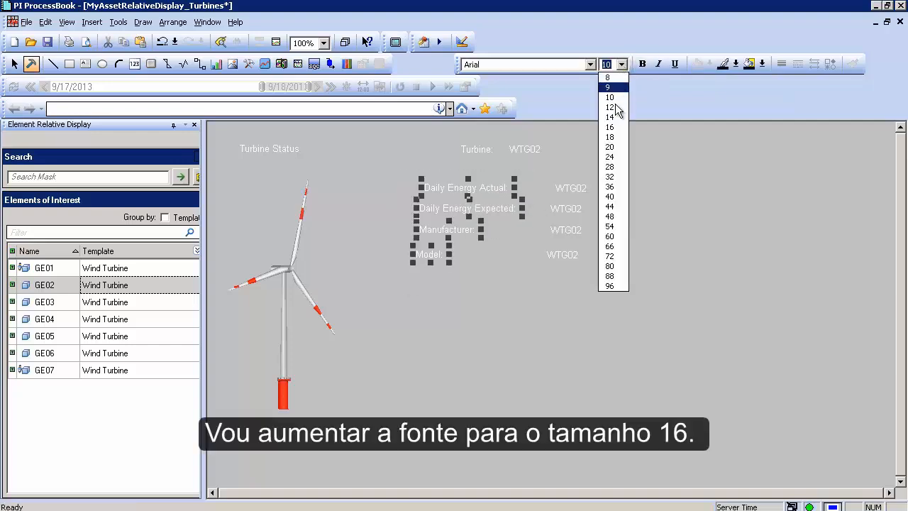
click(612, 123)
click(483, 286)
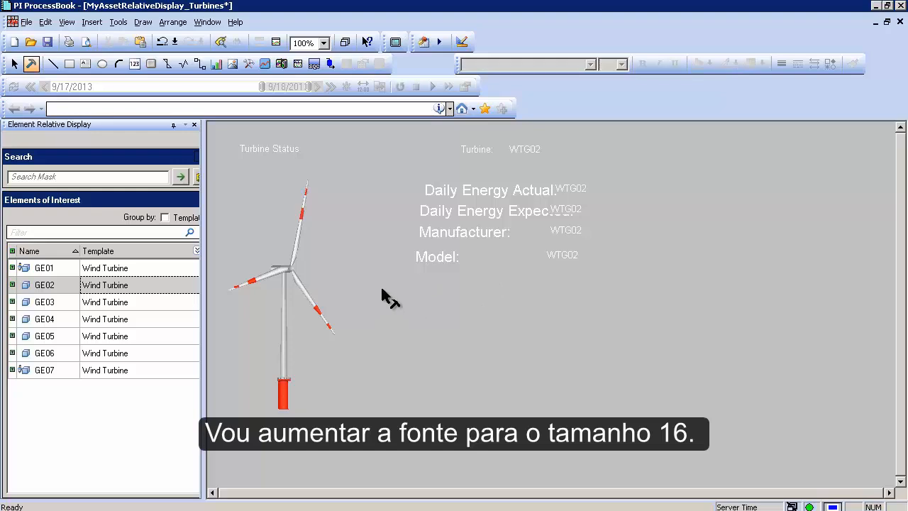
Step: Shift the four values clear of the enlarged labels and align the four labels to their right edges
drag(376, 297, 462, 183)
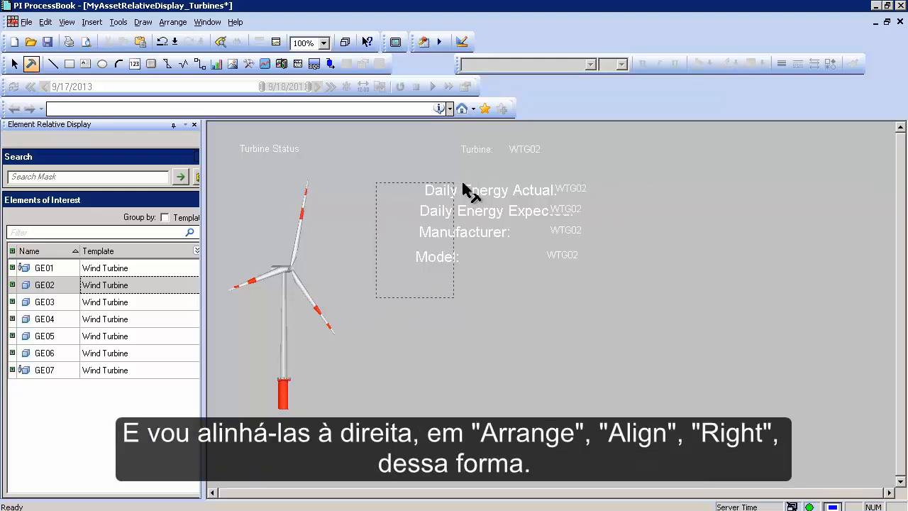
drag(598, 170, 616, 250)
drag(385, 282, 595, 162)
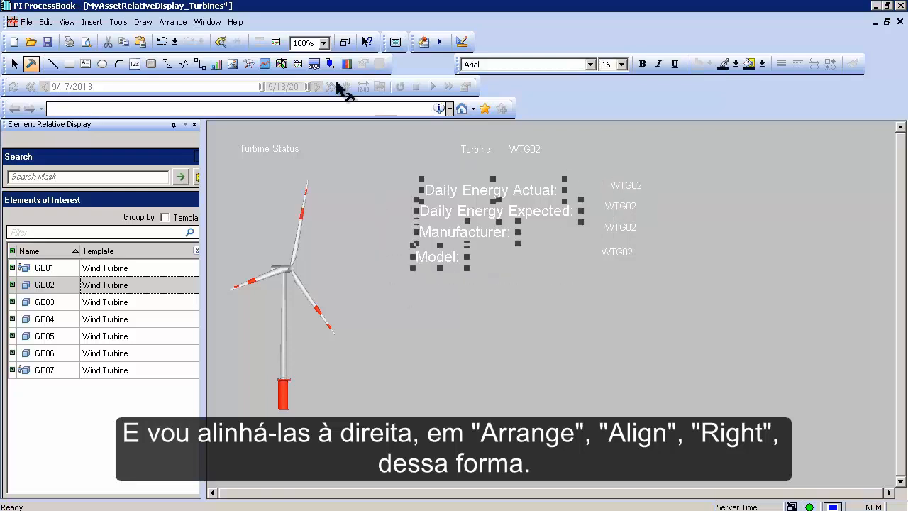
click(173, 22)
mouse_move(183, 38)
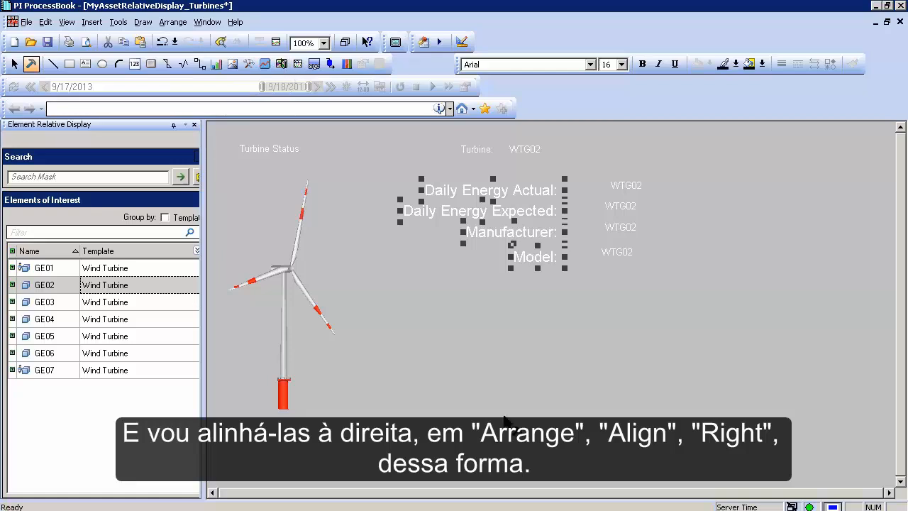
Step: Move the four values as a group back beside their right-aligned labels
click(588, 312)
drag(598, 170, 587, 262)
click(588, 281)
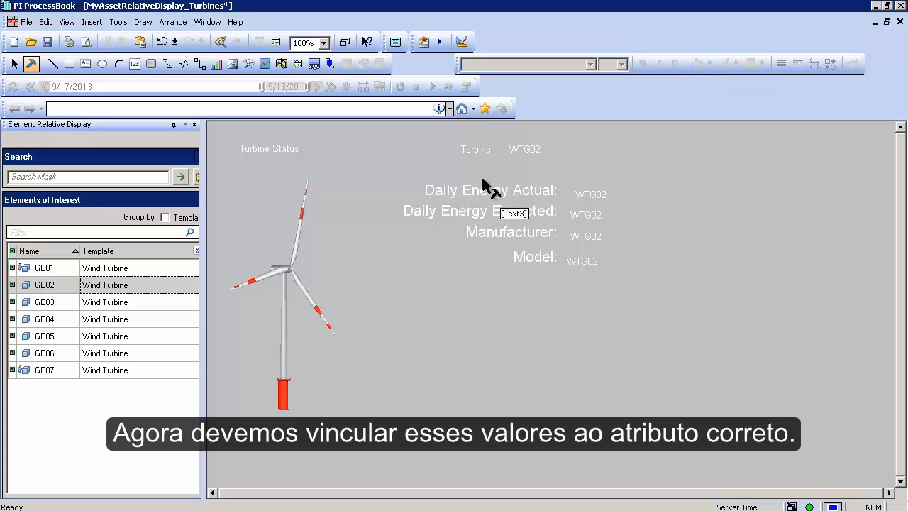
Step: Add the element-relative attribute Daily Energy Actual of GE02 to the value beside the Daily Energy Actual label
double_click(590, 189)
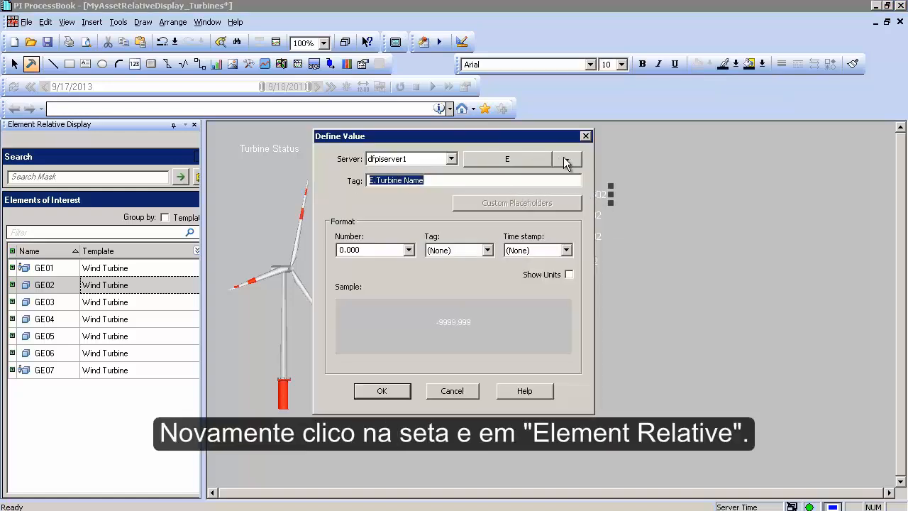
click(568, 160)
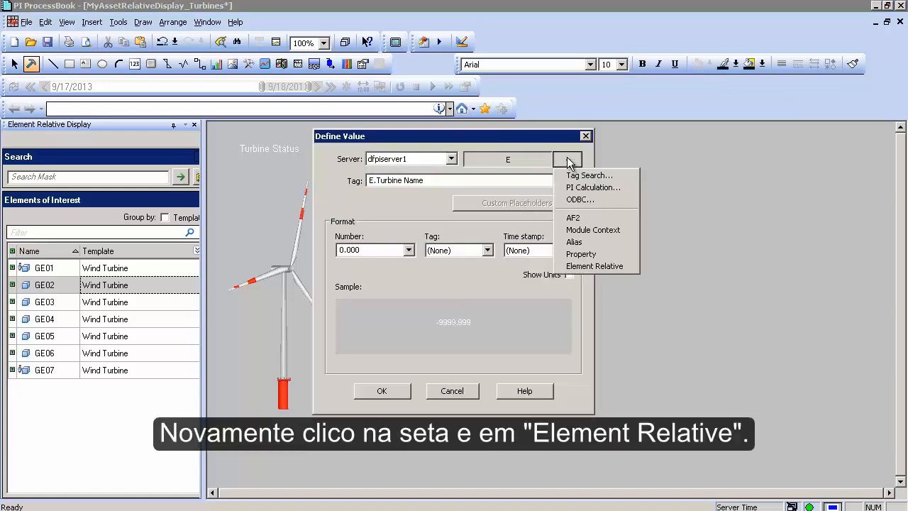
click(586, 266)
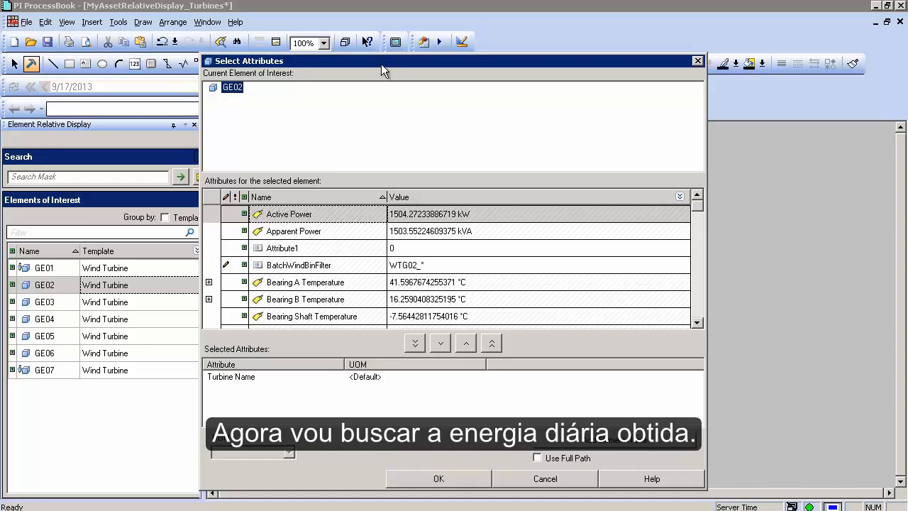
drag(381, 64, 386, 59)
click(319, 208)
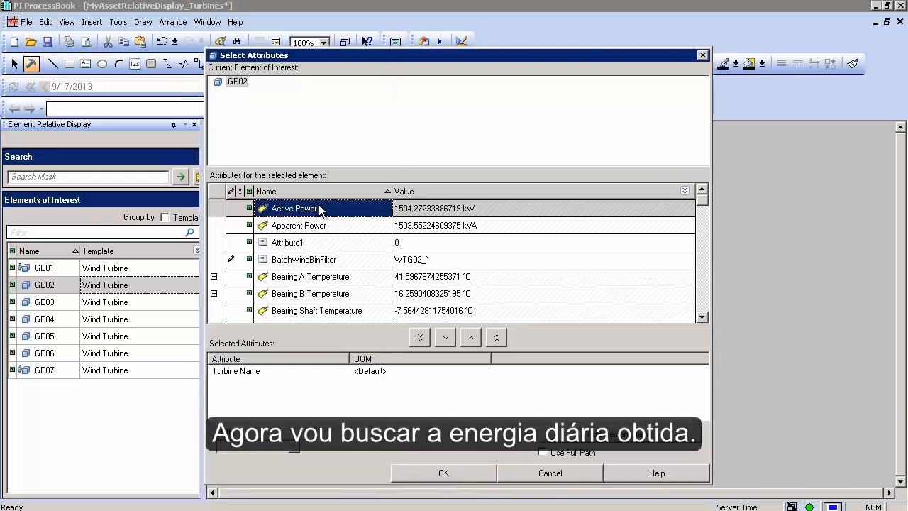
scroll(323, 248, down, 8)
scroll(323, 250, down, 1)
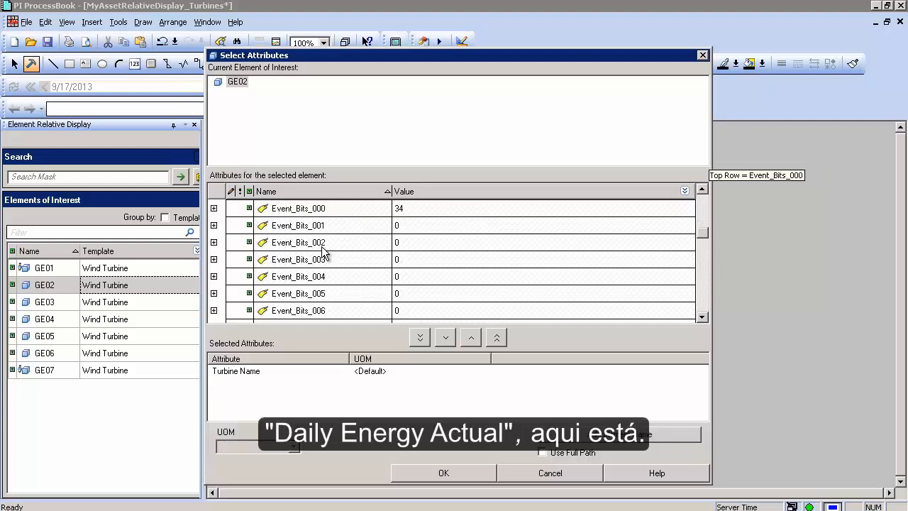
scroll(325, 248, up, 2)
click(333, 242)
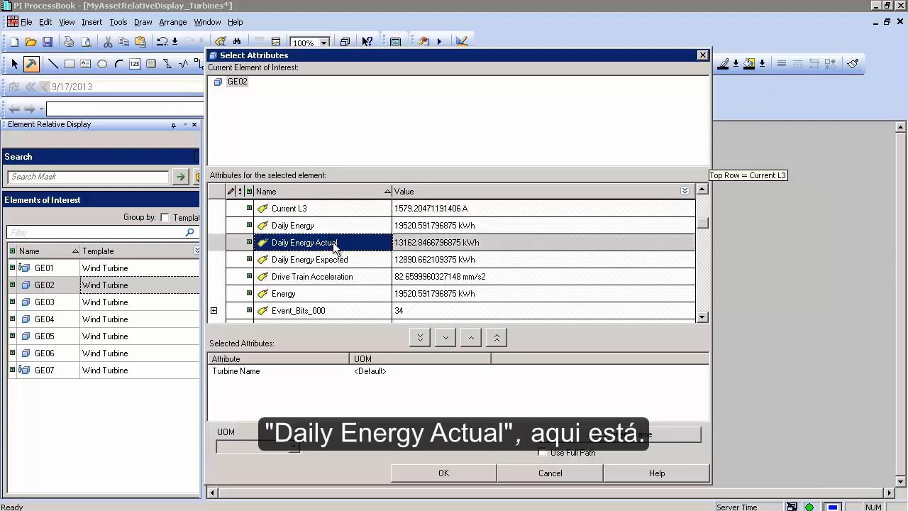
click(445, 336)
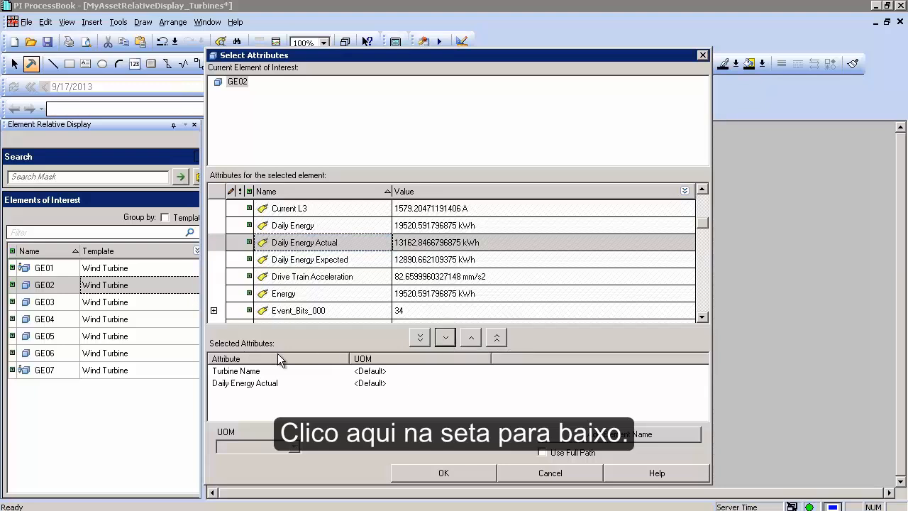
Step: Remove Turbine Name from that value's selected attributes and turn on Show Units for it
click(247, 373)
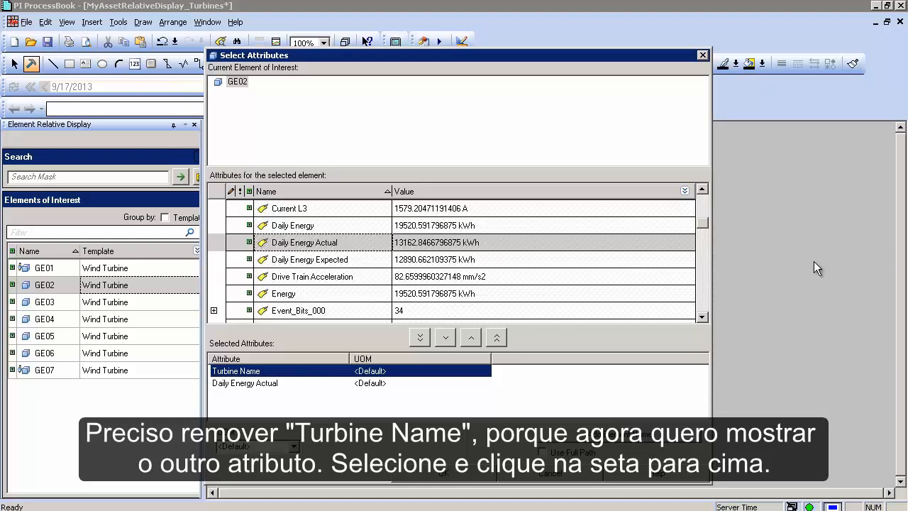
click(470, 338)
click(257, 373)
click(465, 470)
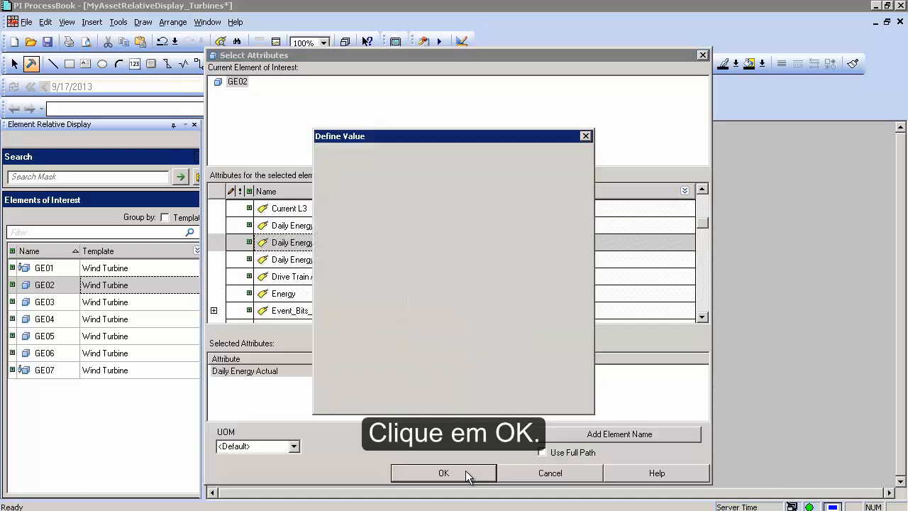
click(567, 275)
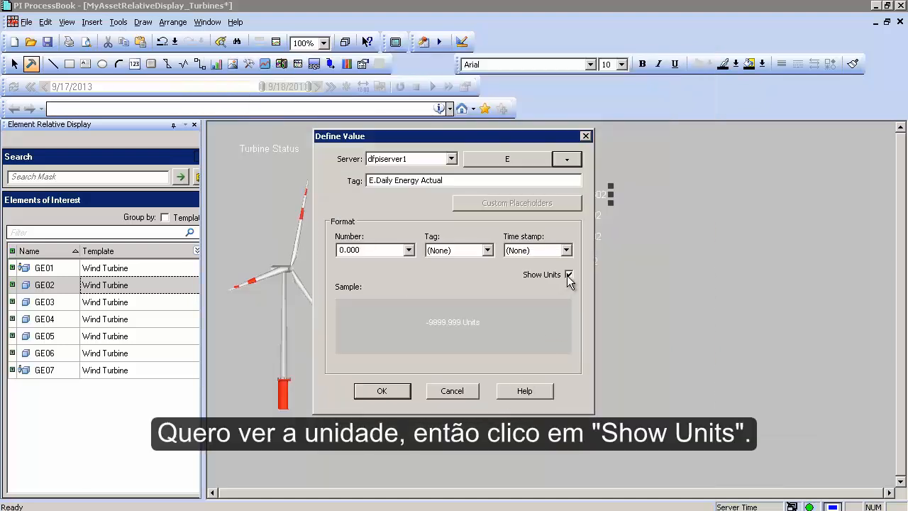
click(395, 390)
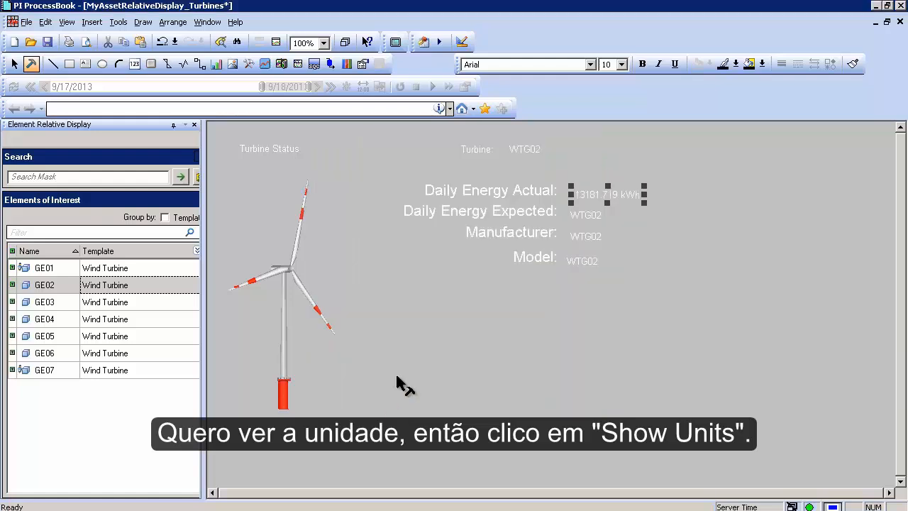
click(634, 227)
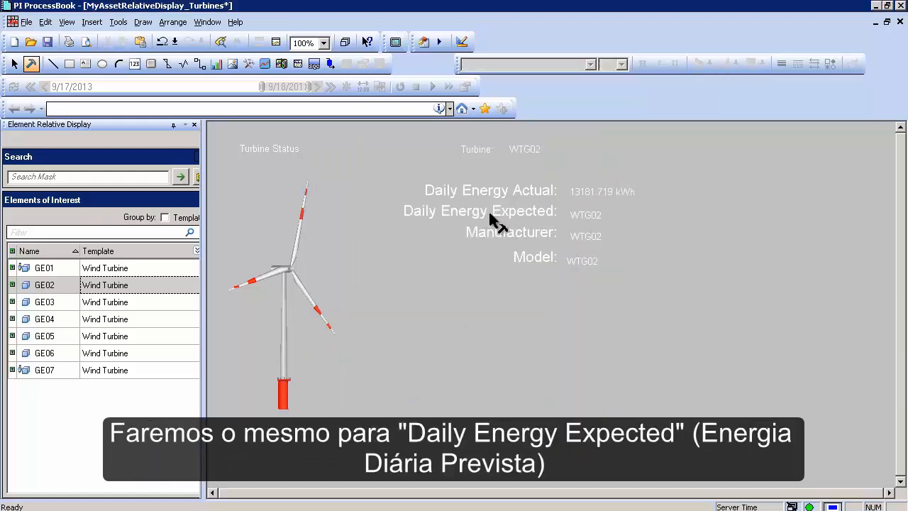
Step: Link the value beside Daily Energy Expected to the element-relative attribute Daily Energy Expected instead of Turbine Name, with units shown
double_click(589, 215)
click(567, 158)
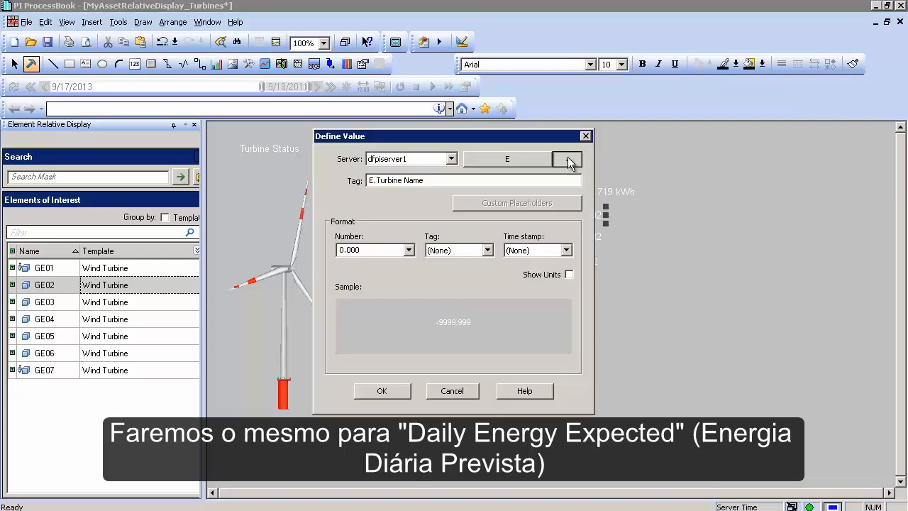
click(583, 269)
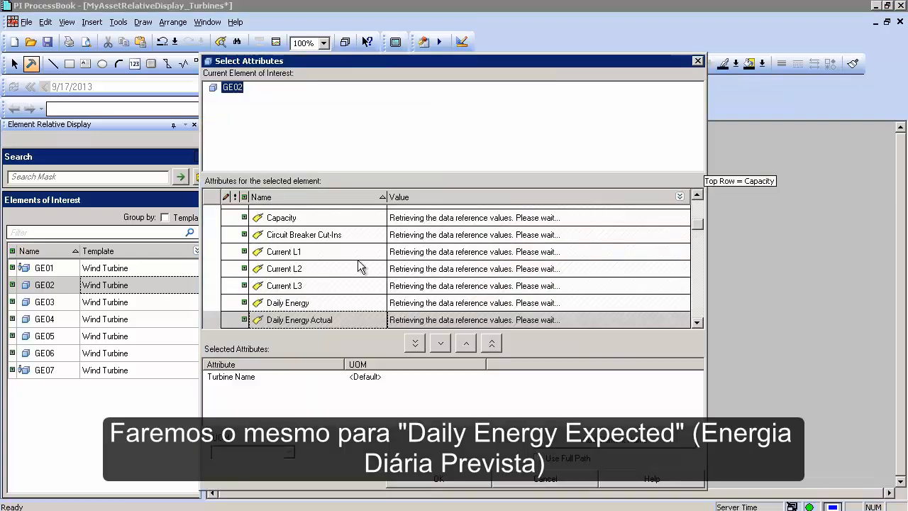
click(324, 319)
scroll(325, 320, down, 1)
click(315, 285)
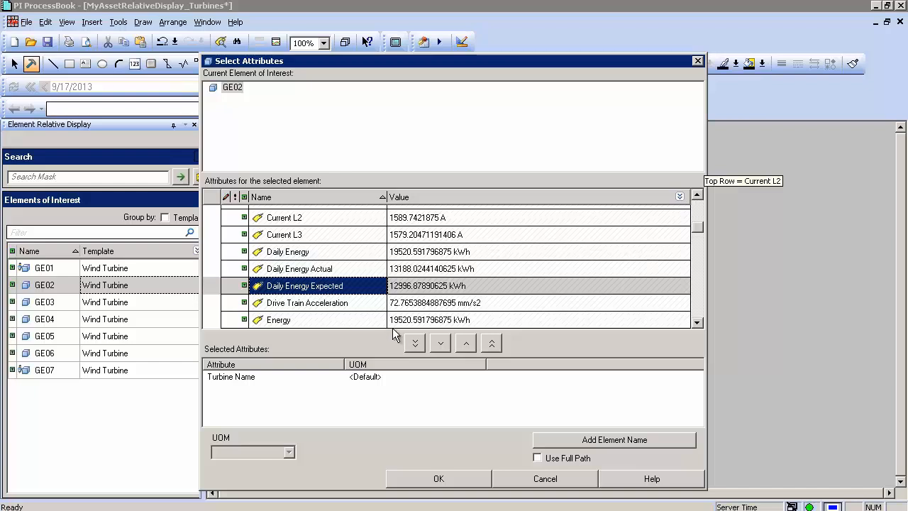
click(440, 344)
click(374, 377)
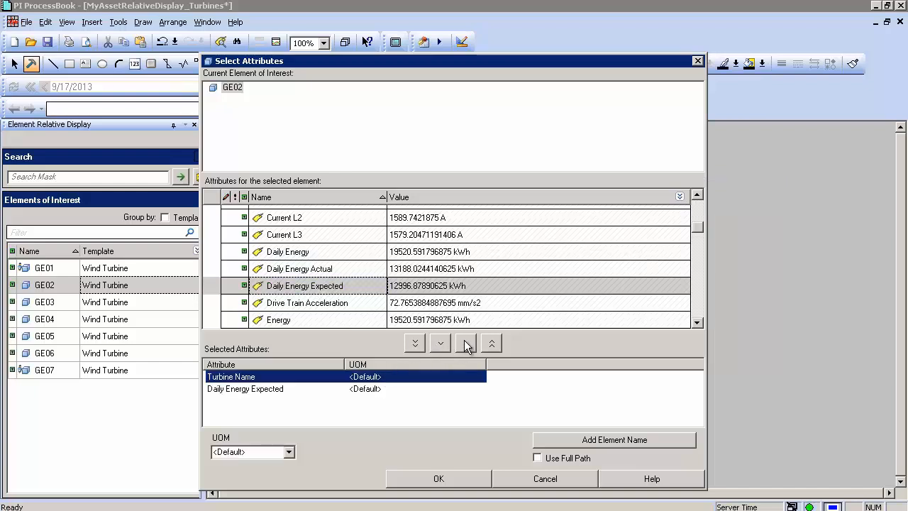
click(466, 344)
click(448, 473)
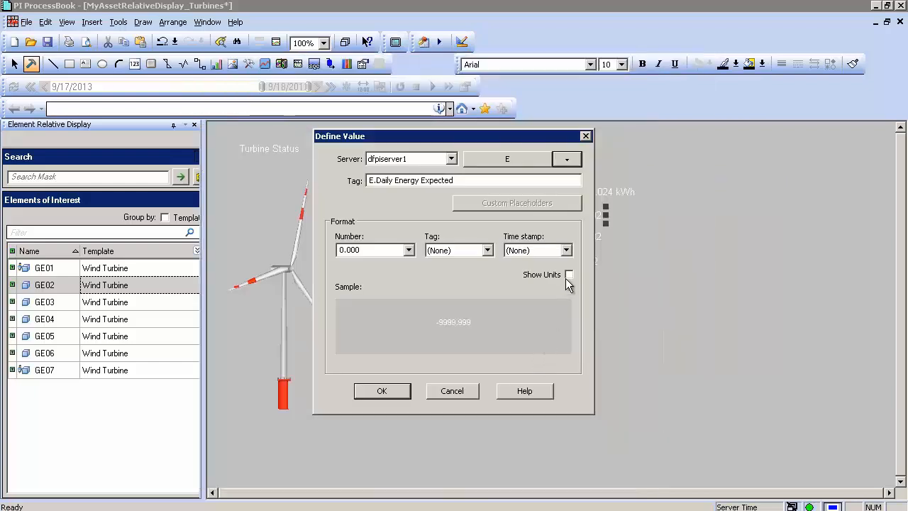
click(568, 274)
click(384, 395)
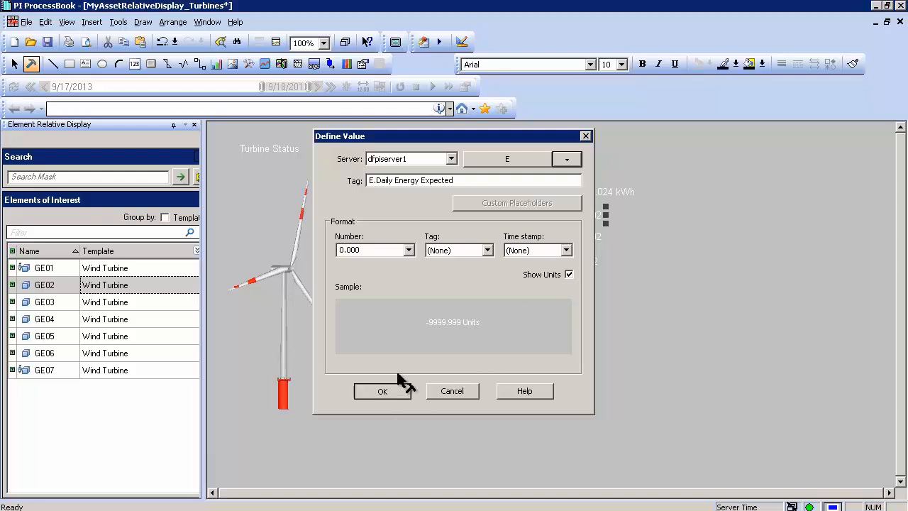
Step: Reposition the Manufacturer and Model values so each lines up with its label
drag(584, 240, 588, 254)
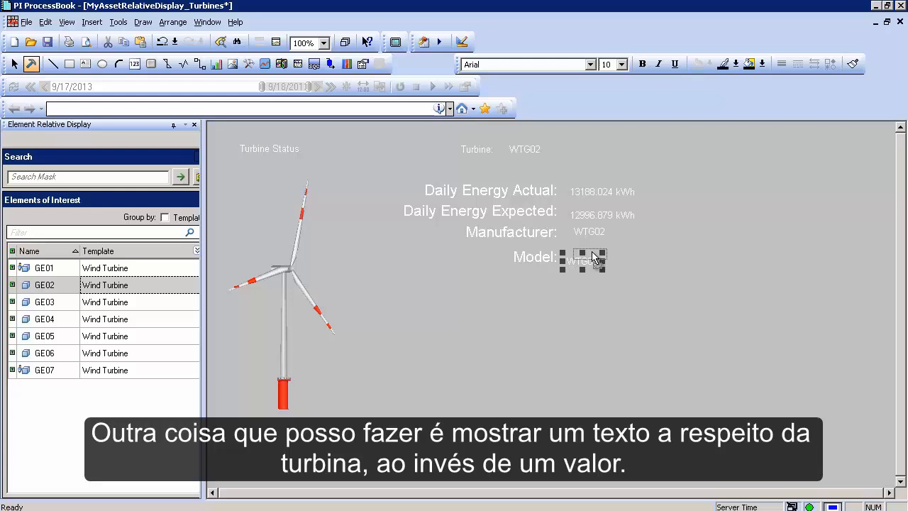
click(551, 318)
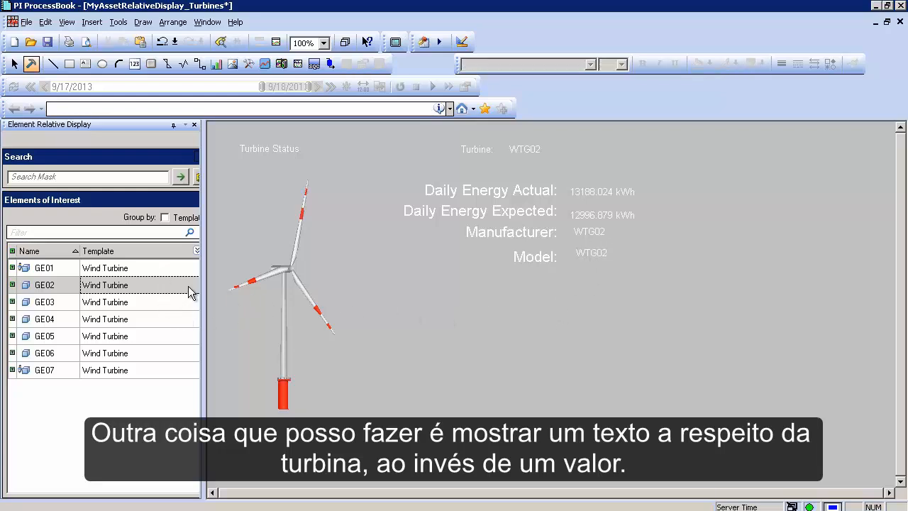
click(591, 239)
drag(588, 239, 595, 263)
click(594, 255)
click(598, 295)
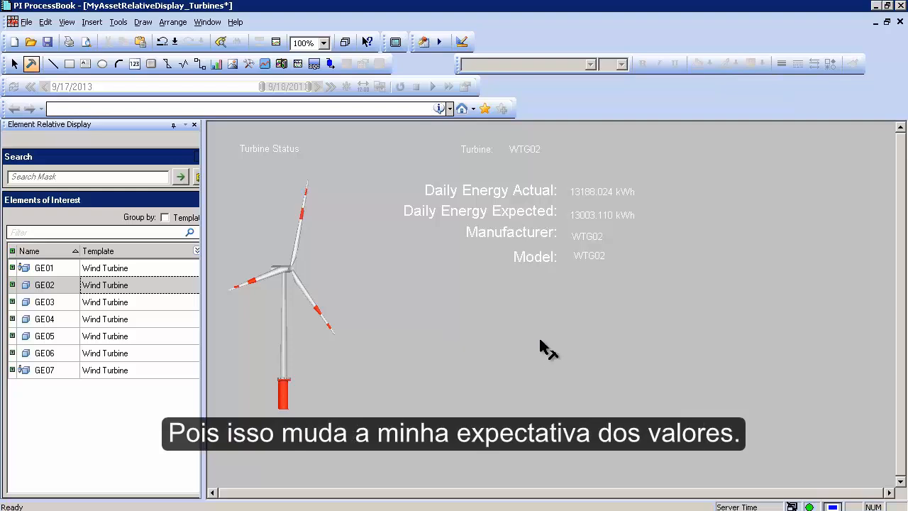
Step: Add the element-relative attribute Manufacturer of GE02 to the value beside the Manufacturer label
double_click(588, 243)
click(565, 158)
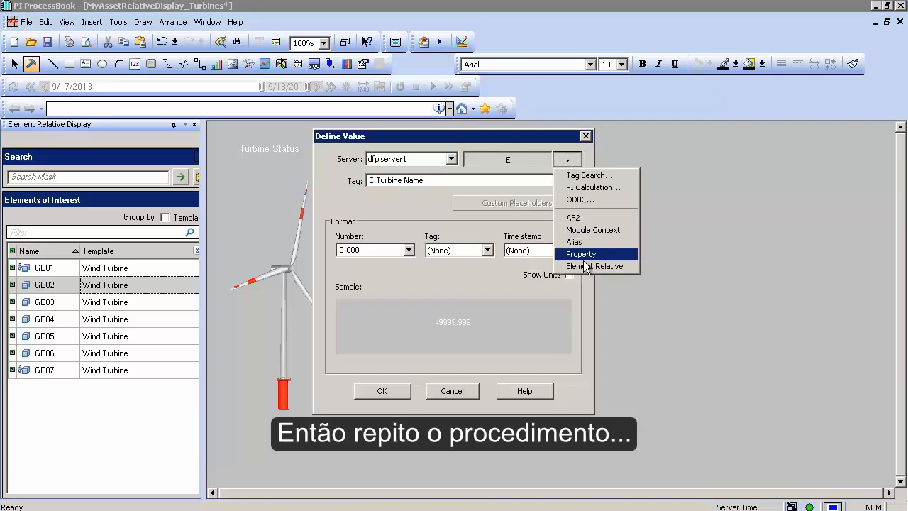
click(590, 266)
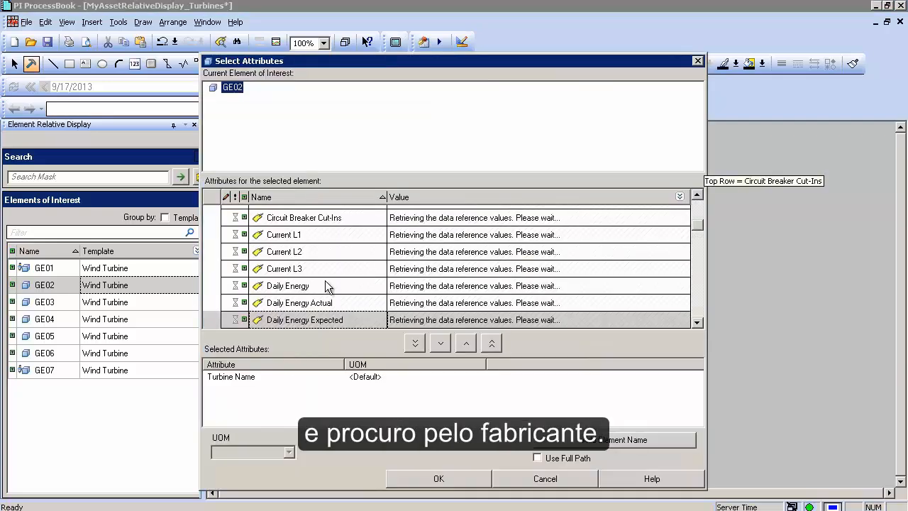
click(324, 285)
scroll(333, 278, down, 6)
scroll(333, 285, down, 10)
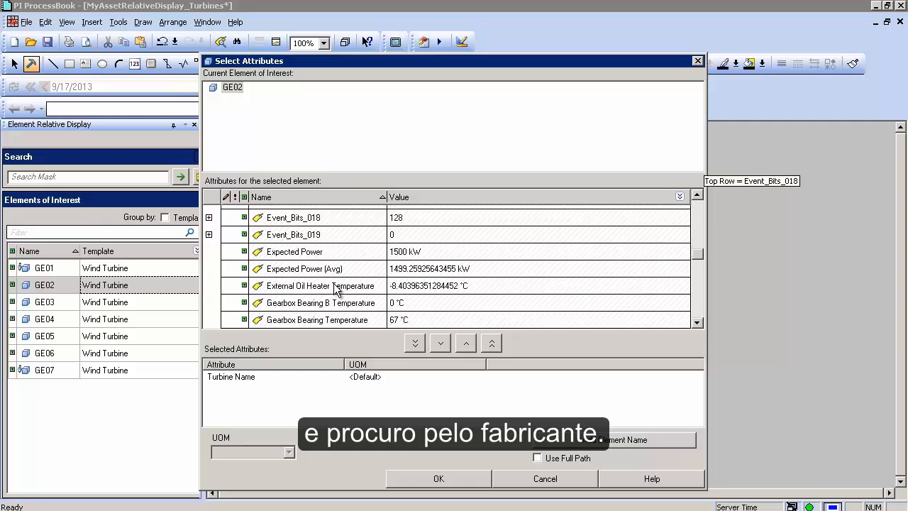
scroll(335, 289, up, 1)
scroll(333, 286, up, 1)
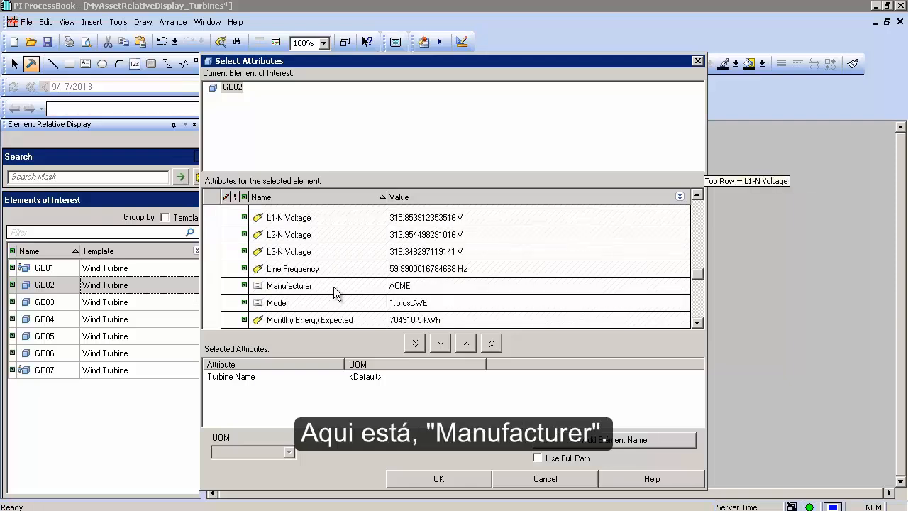
click(312, 291)
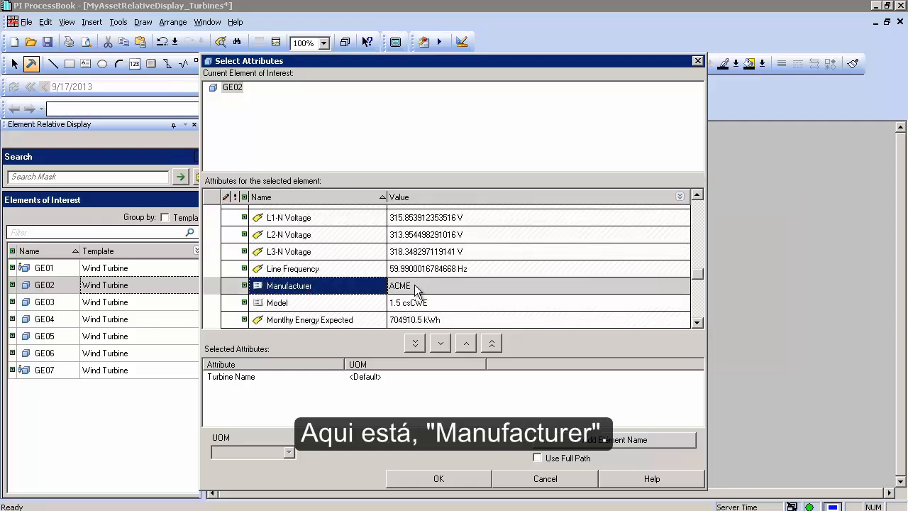
click(442, 342)
Step: Remove Turbine Name from that value's selected attributes and line the value up with the Manufacturer label
click(374, 377)
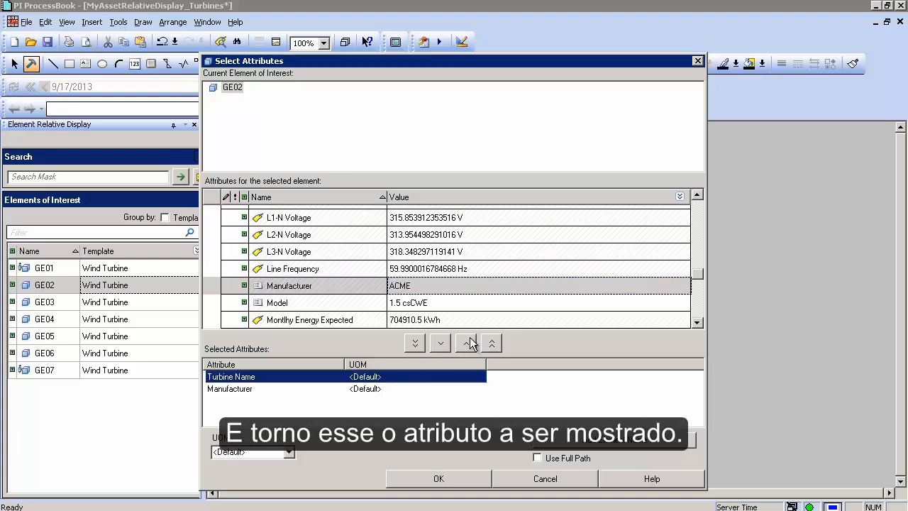
click(466, 344)
click(437, 479)
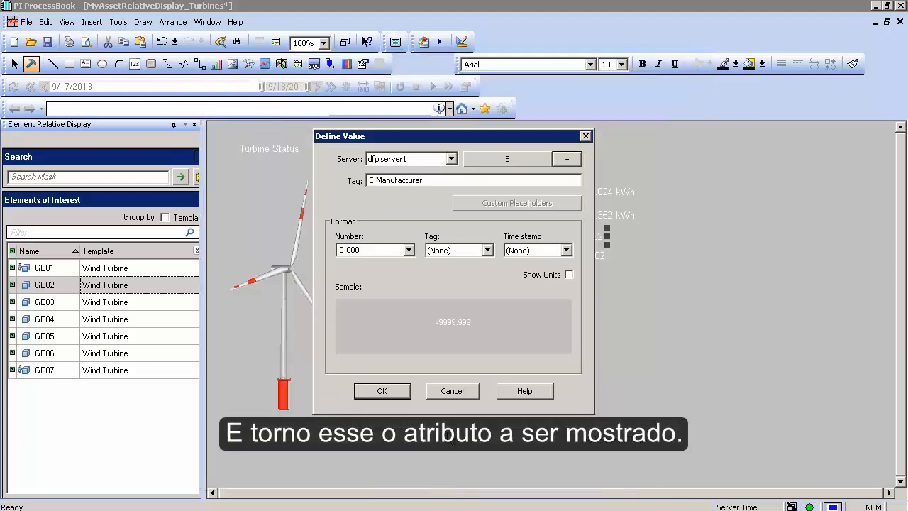
click(381, 391)
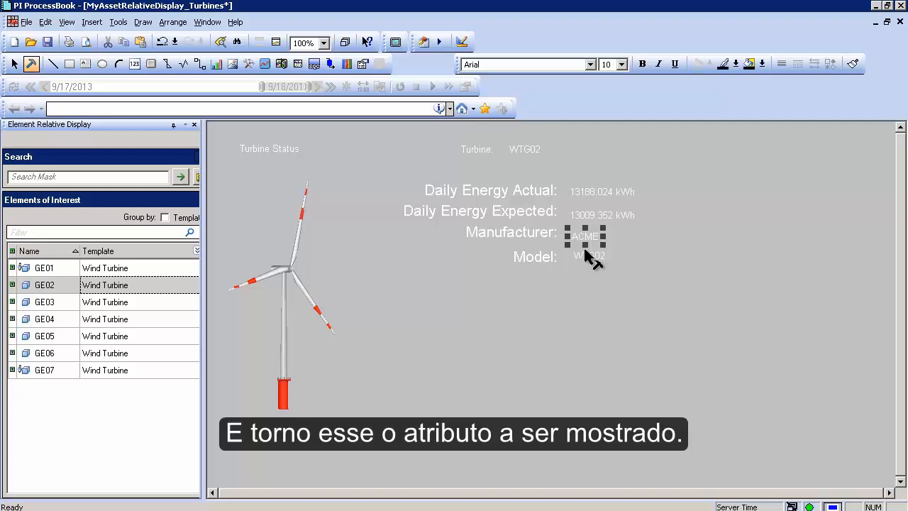
click(596, 280)
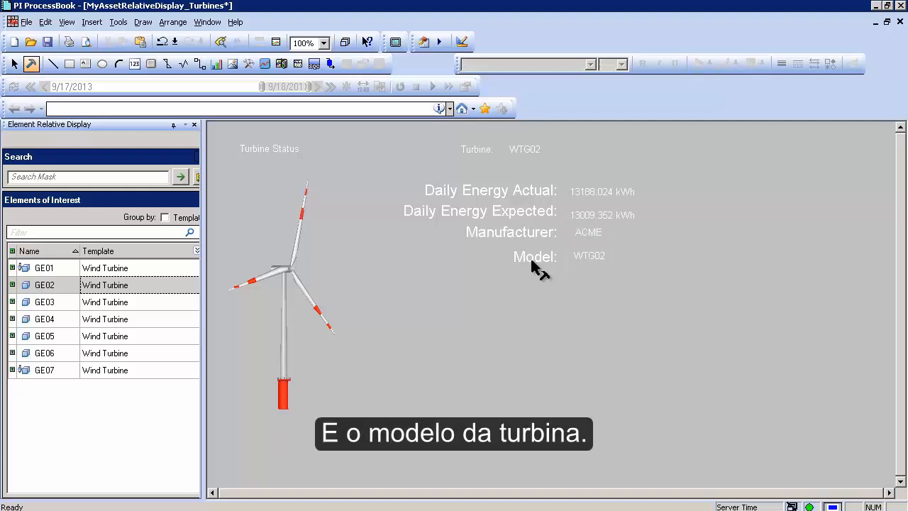
Step: Add the element-relative attribute Model of GE02 to the value beside the Model label
double_click(596, 262)
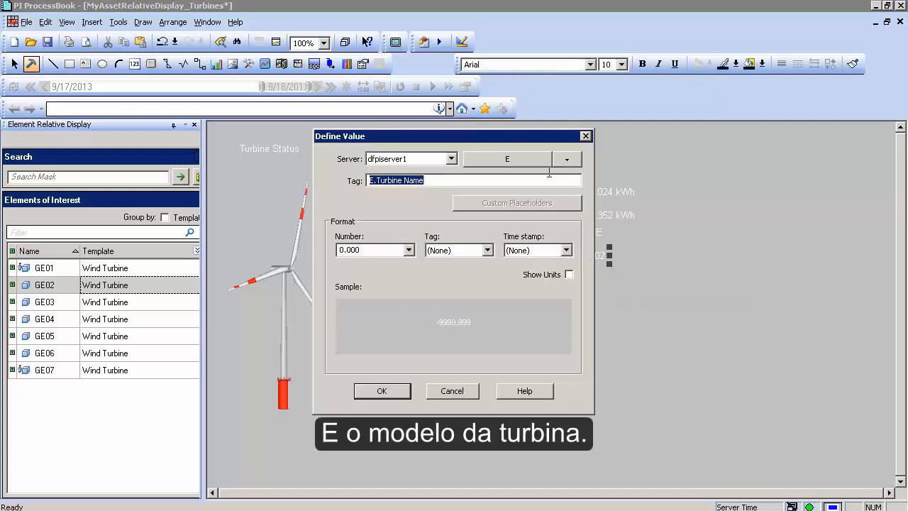
click(566, 161)
click(594, 266)
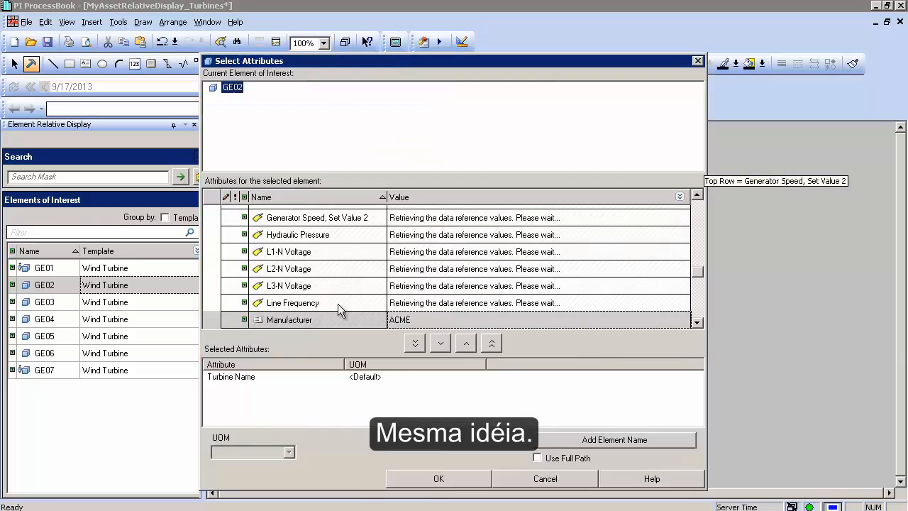
click(312, 318)
scroll(312, 319, down, 1)
click(312, 285)
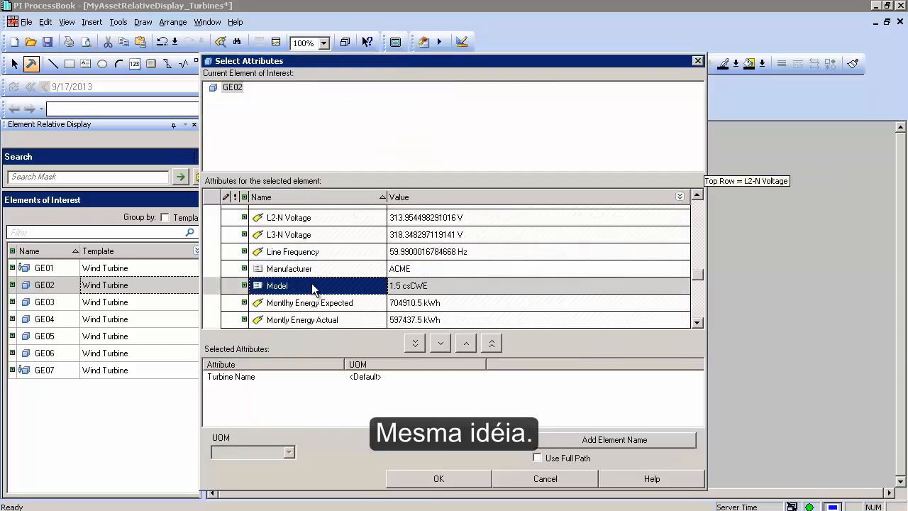
click(408, 288)
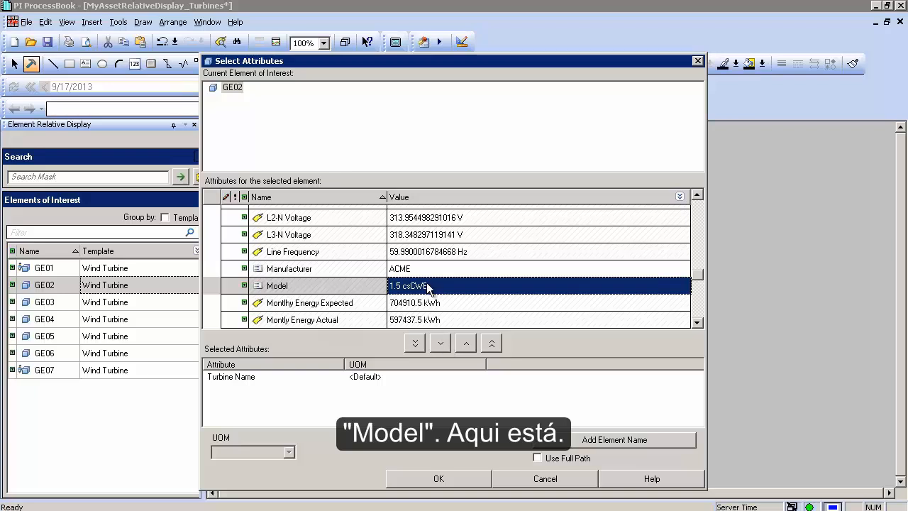
click(425, 289)
click(370, 291)
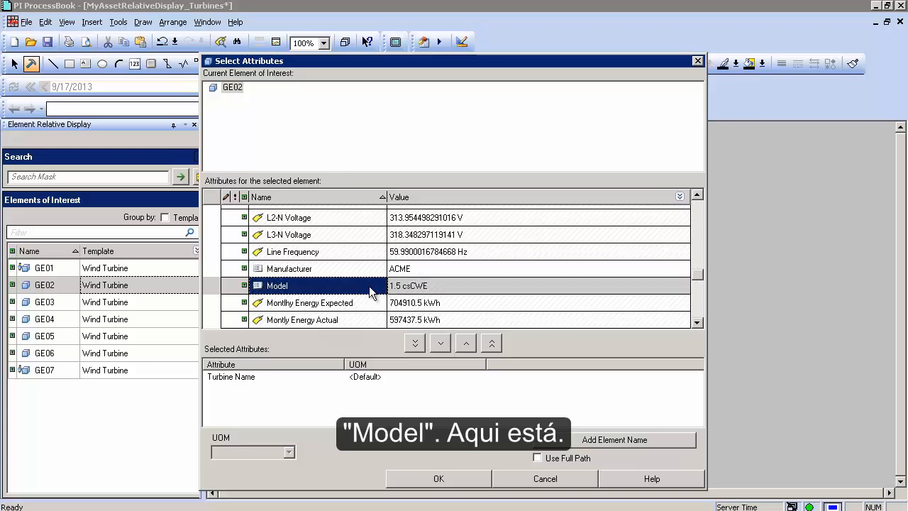
double_click(362, 287)
Step: Remove Turbine Name from the Model value's selected attributes and apply the definition
click(338, 380)
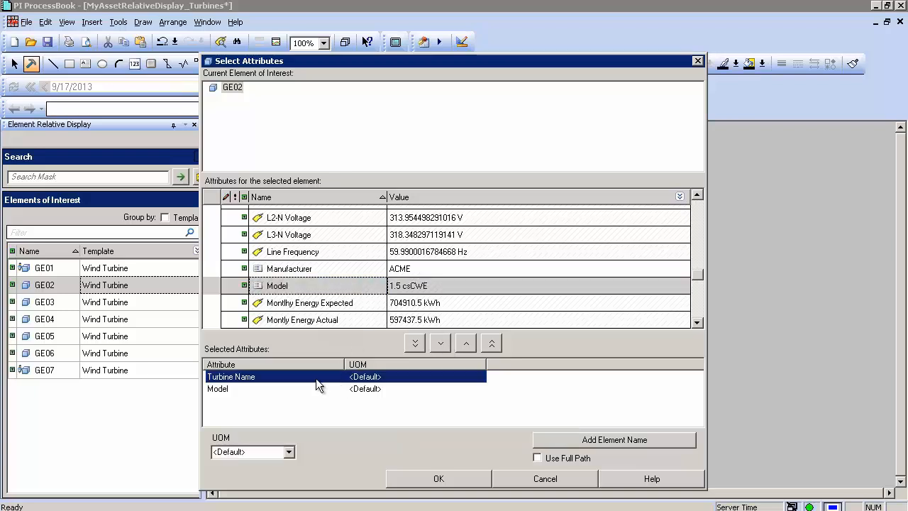
click(466, 343)
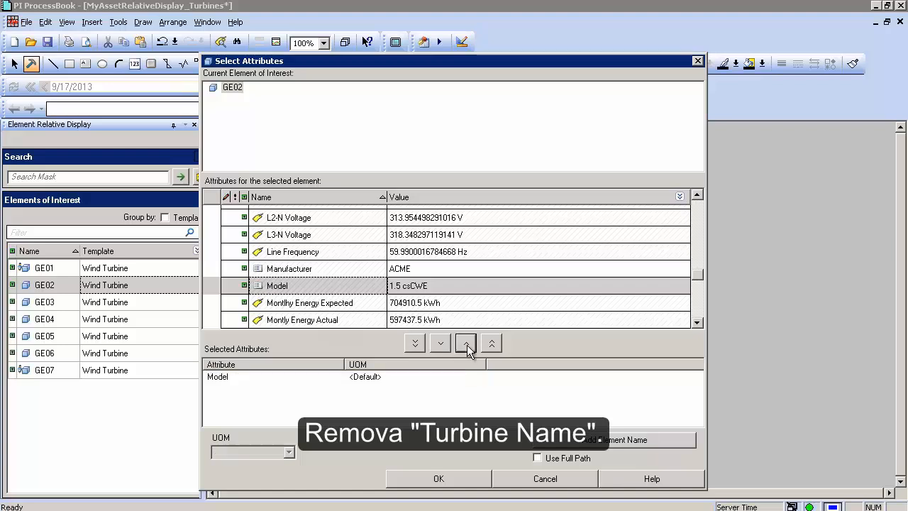
click(457, 481)
click(381, 392)
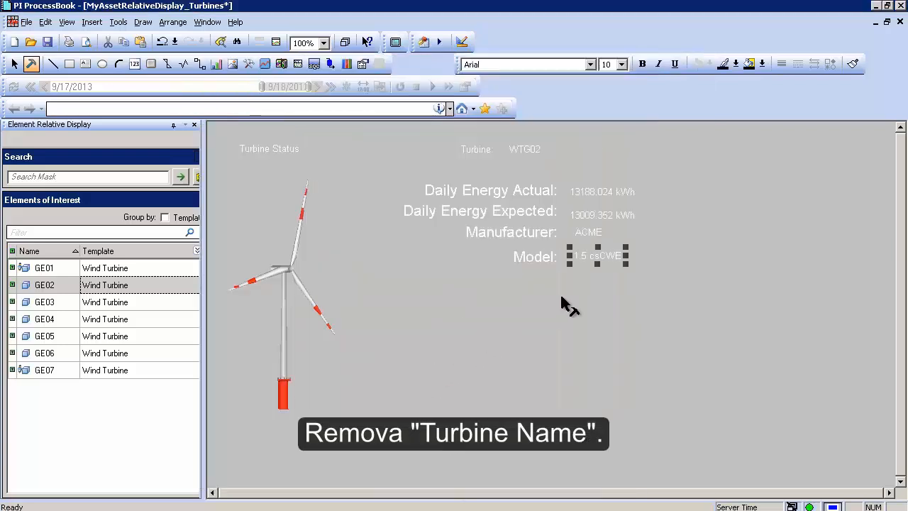
Step: Switch between the other turbines from GE01 to GE07, ending on GE03, to check how the displayed values update
click(100, 272)
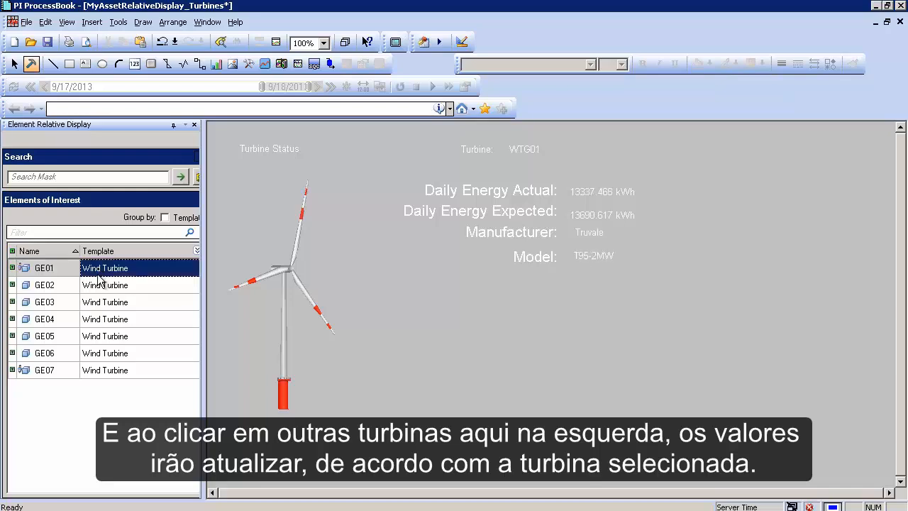
click(95, 303)
click(91, 320)
click(97, 336)
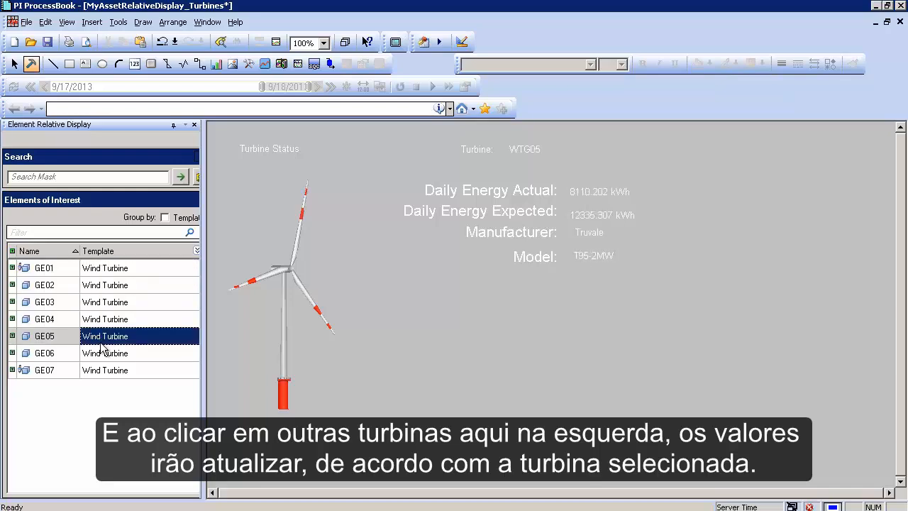
click(100, 353)
click(100, 370)
click(113, 337)
click(112, 304)
Step: Set the font size of the daily energy, manufacturer and model values to 16
click(669, 169)
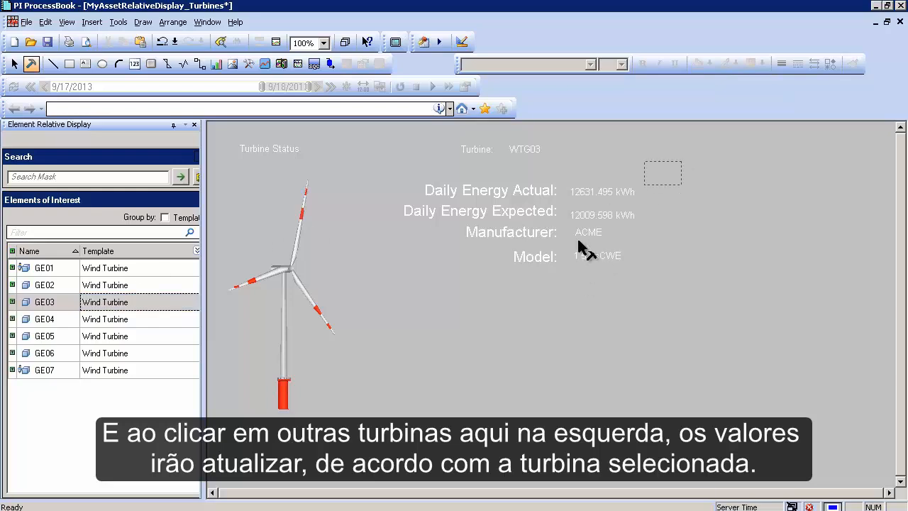
drag(577, 238, 565, 278)
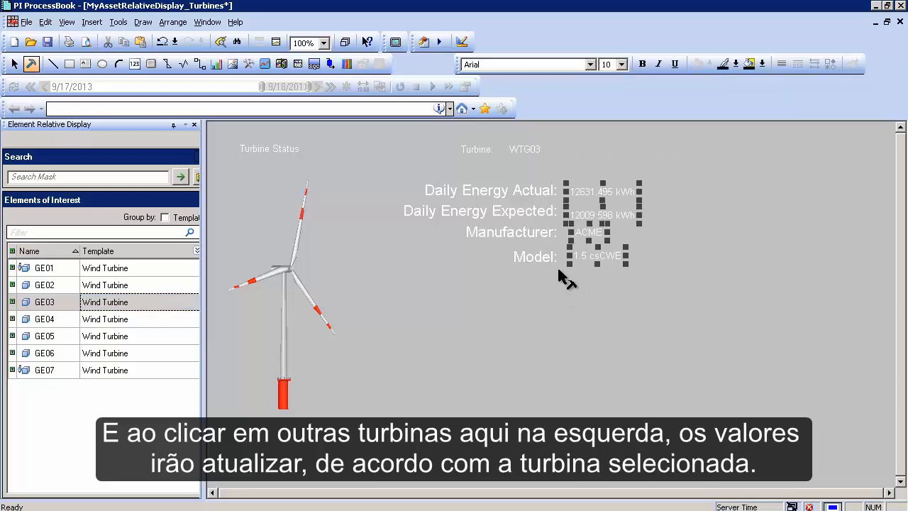
click(622, 65)
click(612, 140)
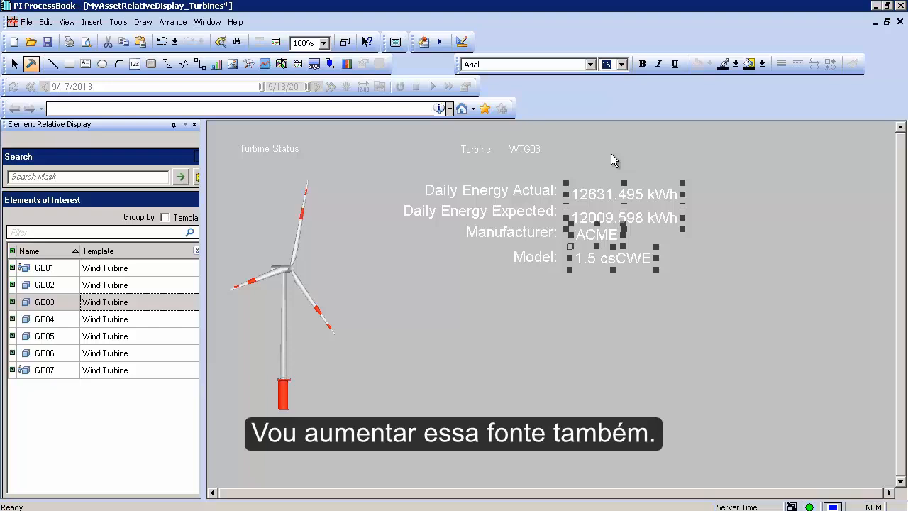
Step: Reposition the two daily energy values and the manufacturer and model values so each lines up with its label
click(627, 193)
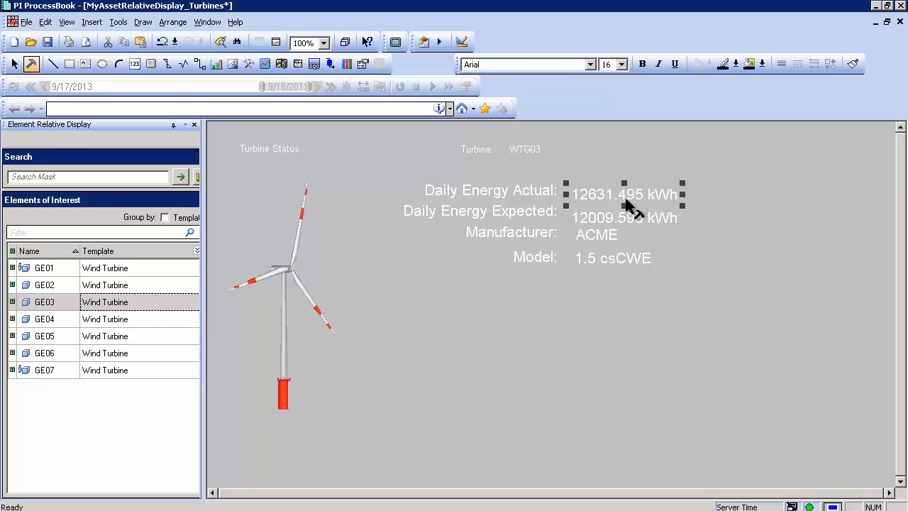
drag(625, 198, 603, 260)
click(619, 219)
click(599, 237)
click(602, 261)
click(596, 296)
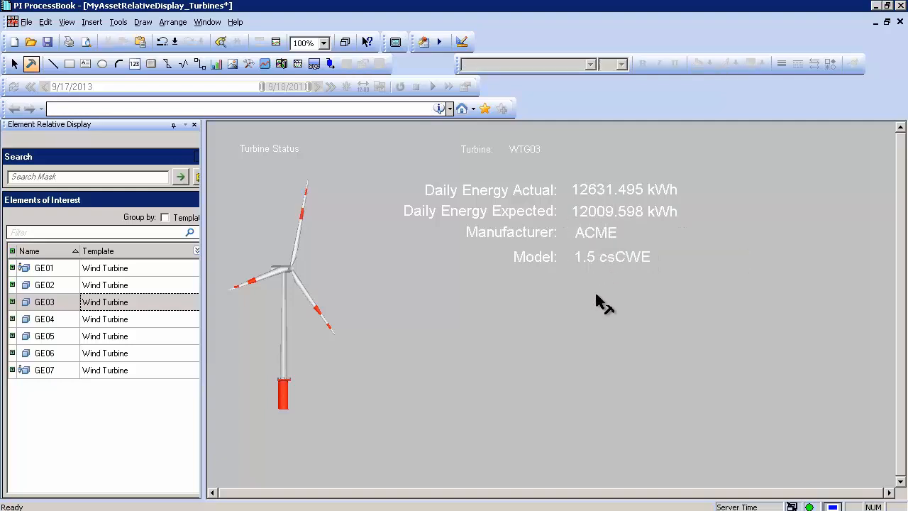
Step: Set the font size of the Turbine Status heading, the Turbine label and the turbine name value to 20
drag(230, 132, 586, 173)
click(622, 64)
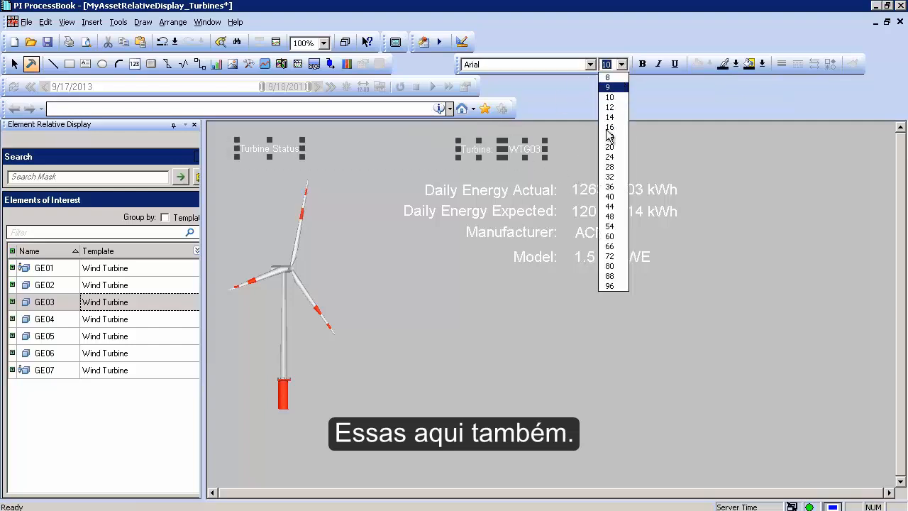
click(608, 147)
click(597, 156)
Step: Move the turbine name value and Turbine label apart above the value column and level the Turbine Status heading with them
click(564, 152)
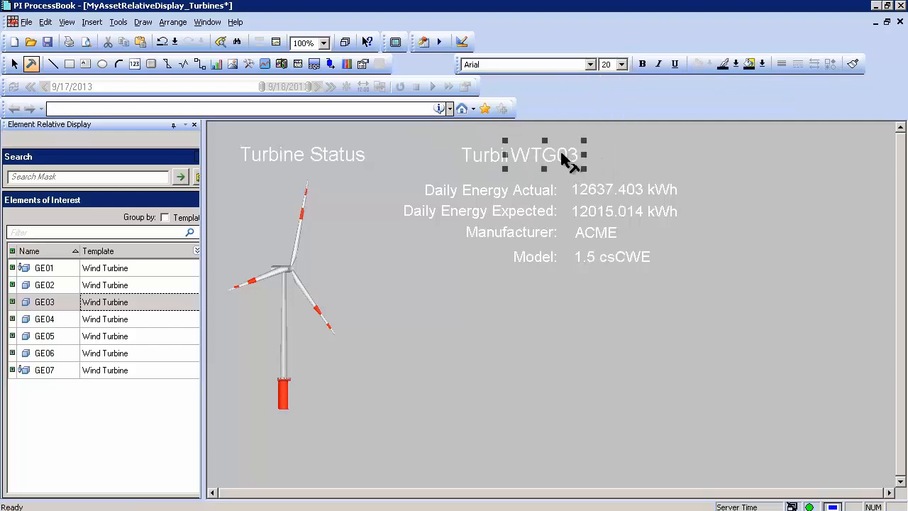
drag(567, 156, 630, 152)
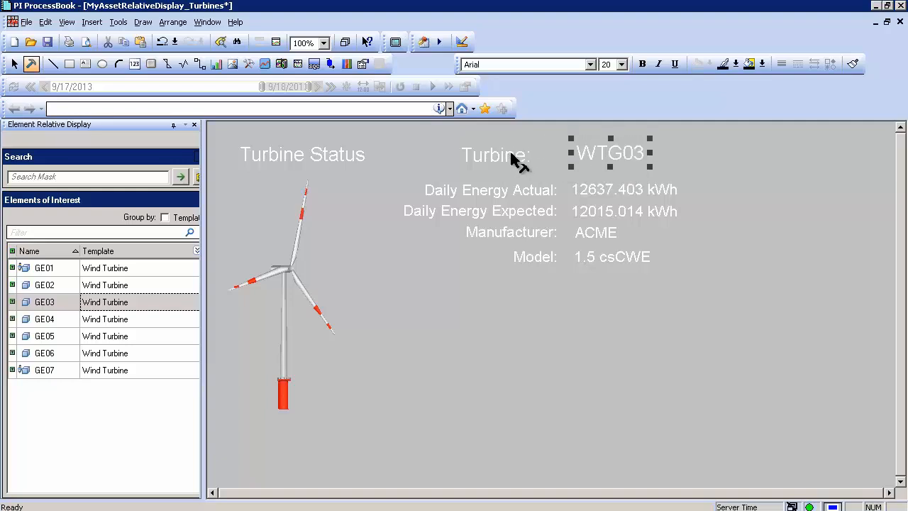
drag(509, 156, 544, 153)
click(344, 162)
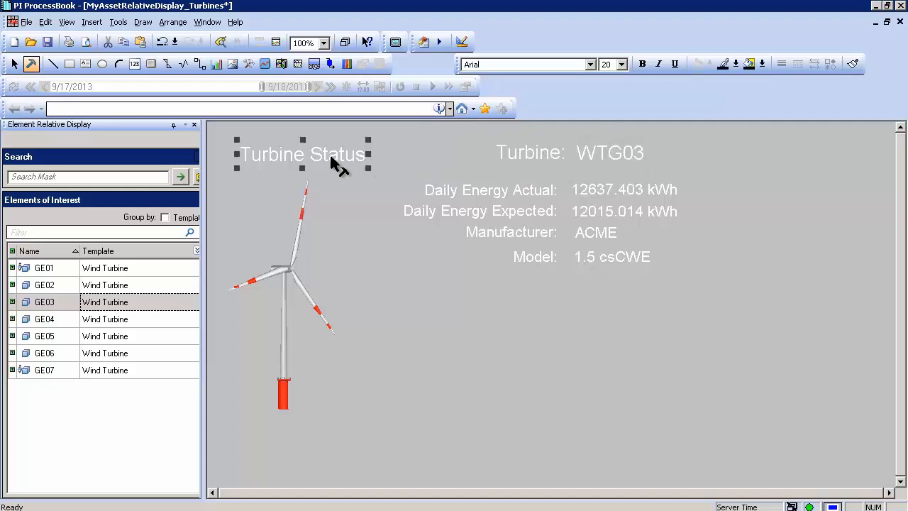
click(269, 213)
click(464, 283)
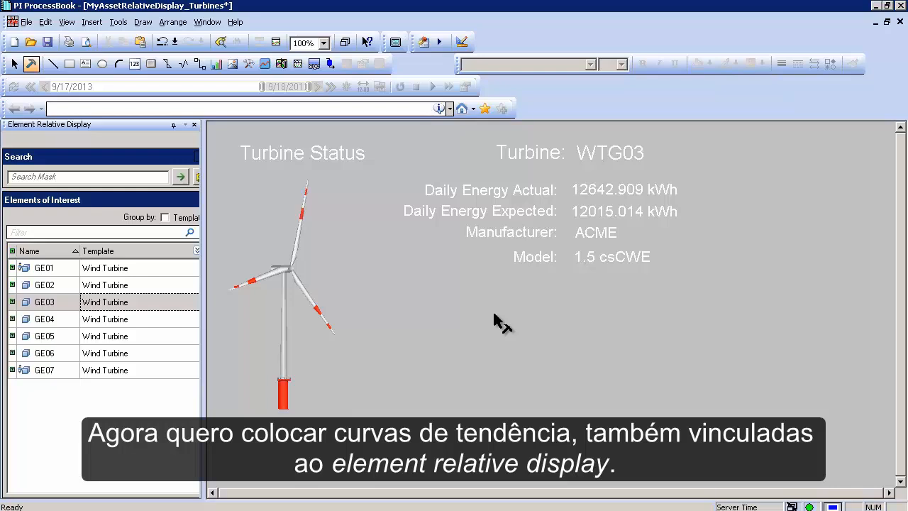
Step: Draw a trend area below the Model value and open the element relative attribute selection for its data
click(266, 64)
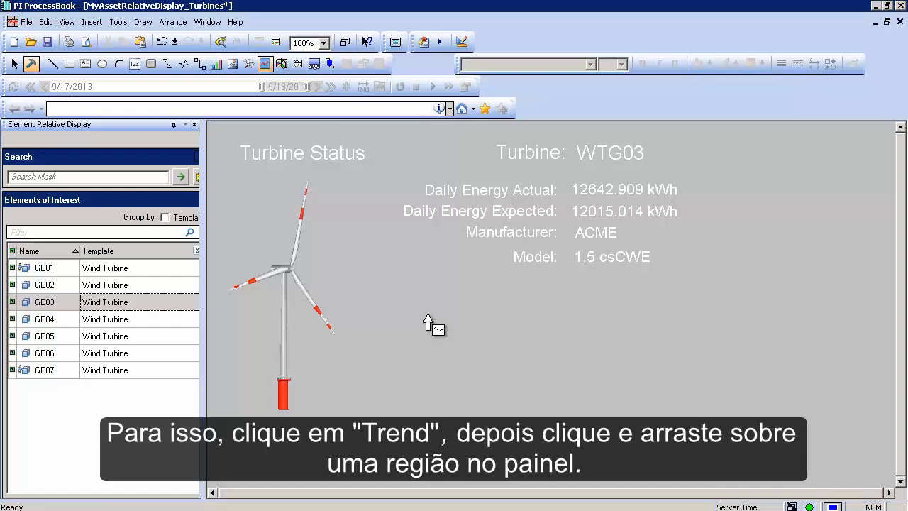
drag(383, 286, 761, 371)
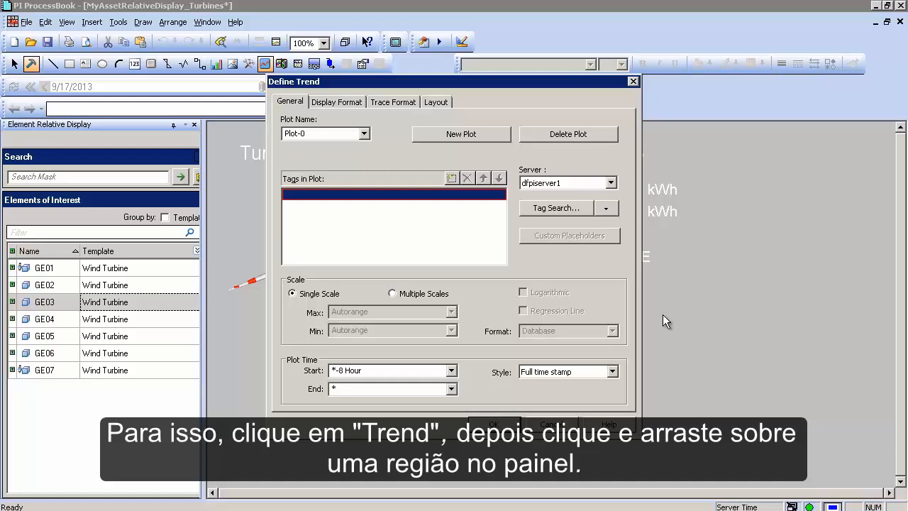
click(610, 210)
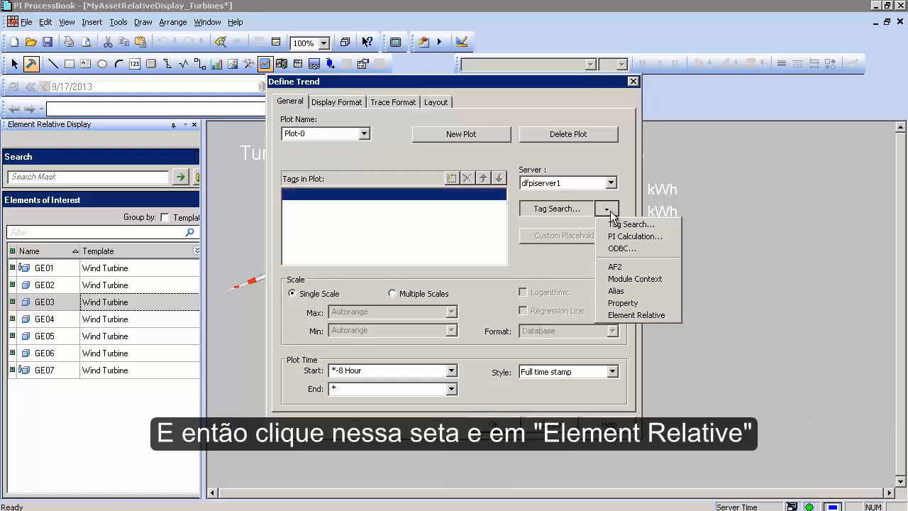
click(632, 316)
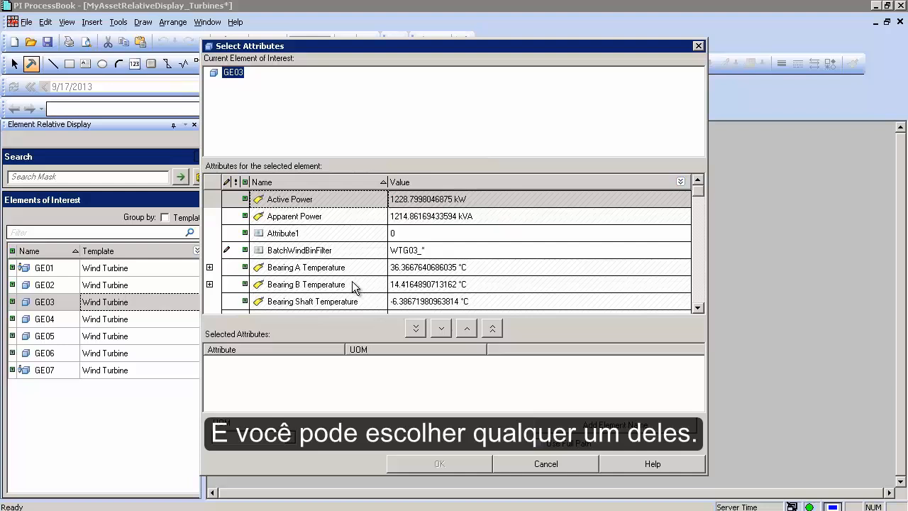
Step: Add the Active Power and Apparent Power attributes to the trend, then make the placed trend slightly narrower and taller
click(343, 236)
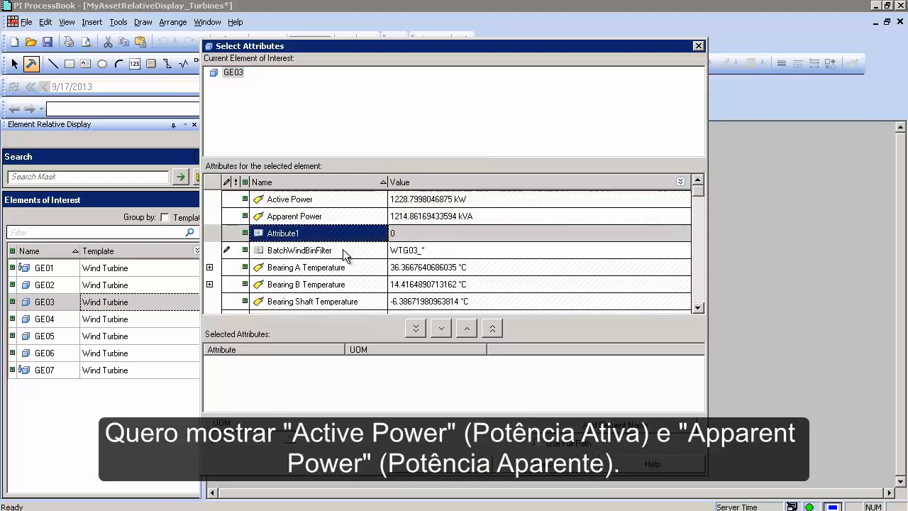
click(339, 199)
click(442, 328)
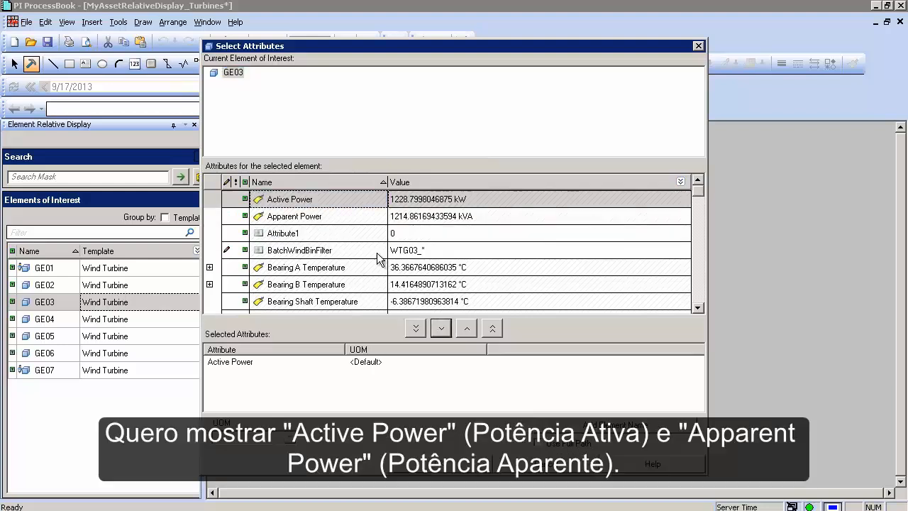
click(346, 216)
click(441, 328)
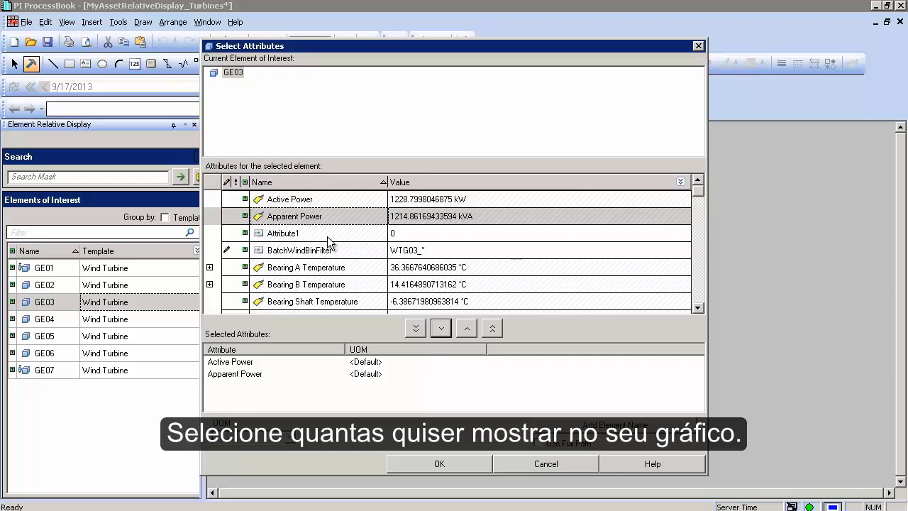
click(439, 463)
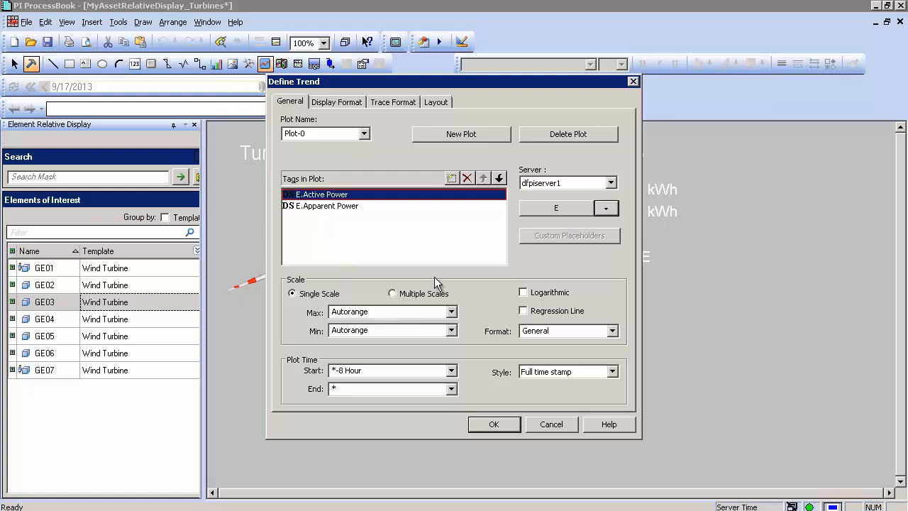
click(494, 426)
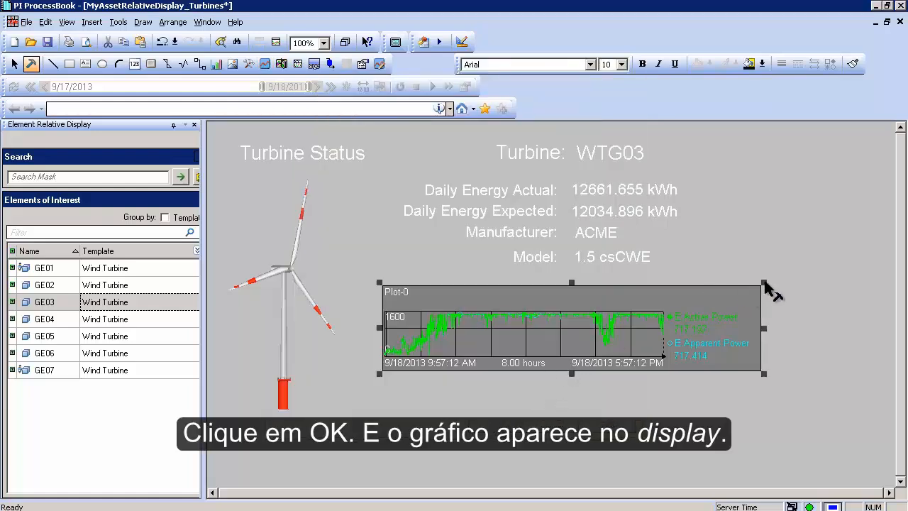
drag(763, 284, 742, 285)
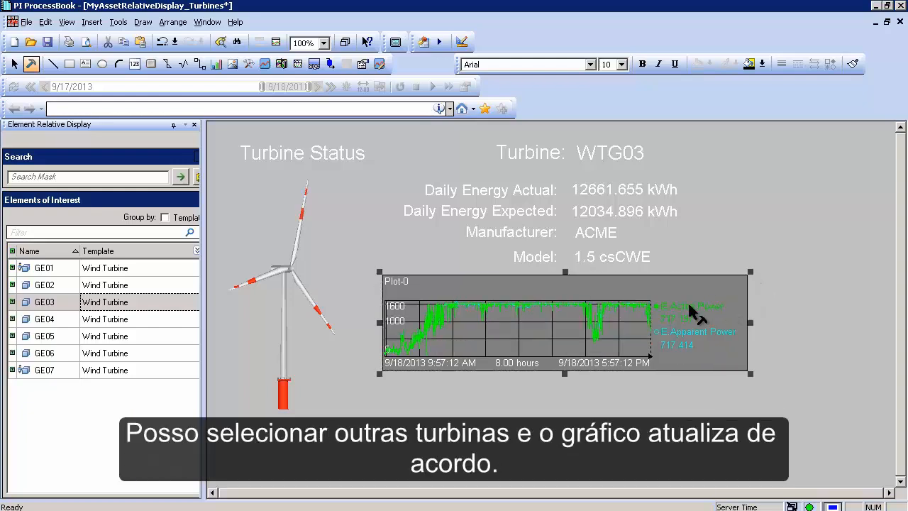
Step: Switch between turbines GE01 to GE07, ending on GE02, to check the trend and values for each one
click(136, 319)
click(135, 337)
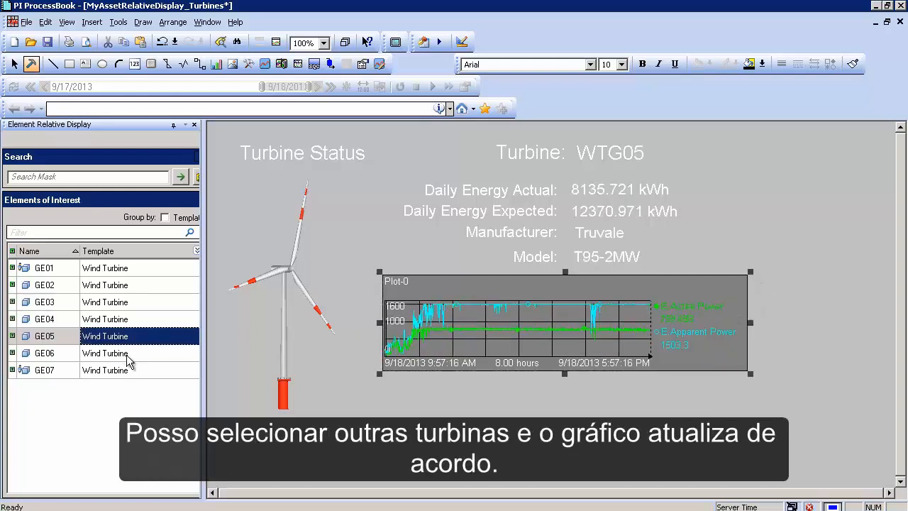
click(129, 355)
click(133, 371)
click(135, 319)
click(135, 302)
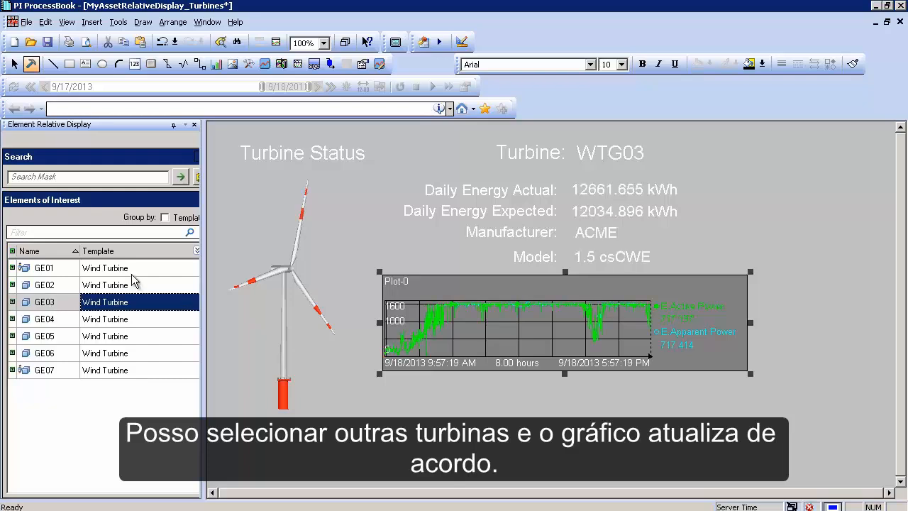
click(134, 268)
click(134, 285)
click(468, 376)
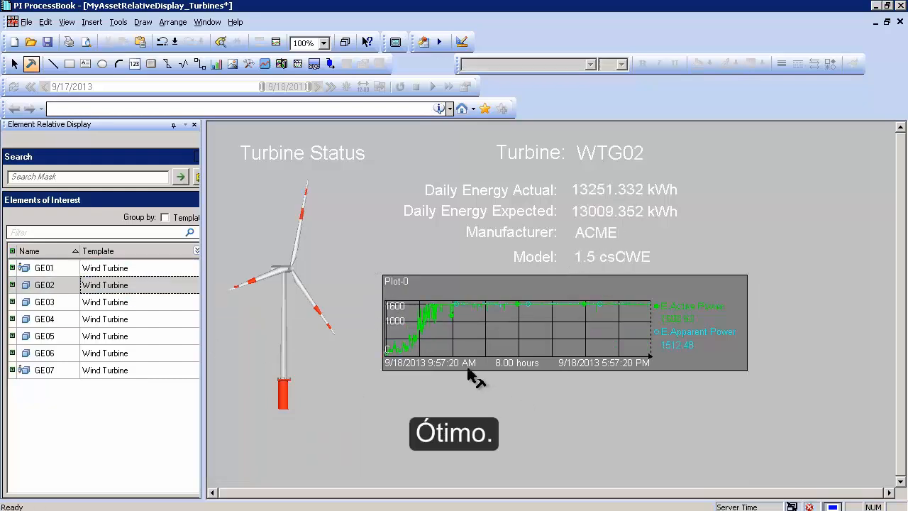
Step: Duplicate the power trend and place the copy directly beneath the original
click(676, 306)
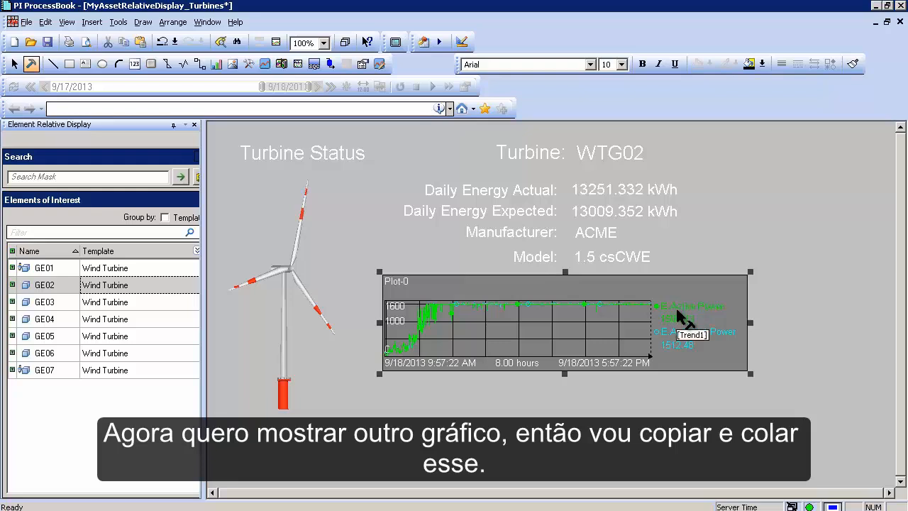
key(ctrl+c)
key(ctrl+v)
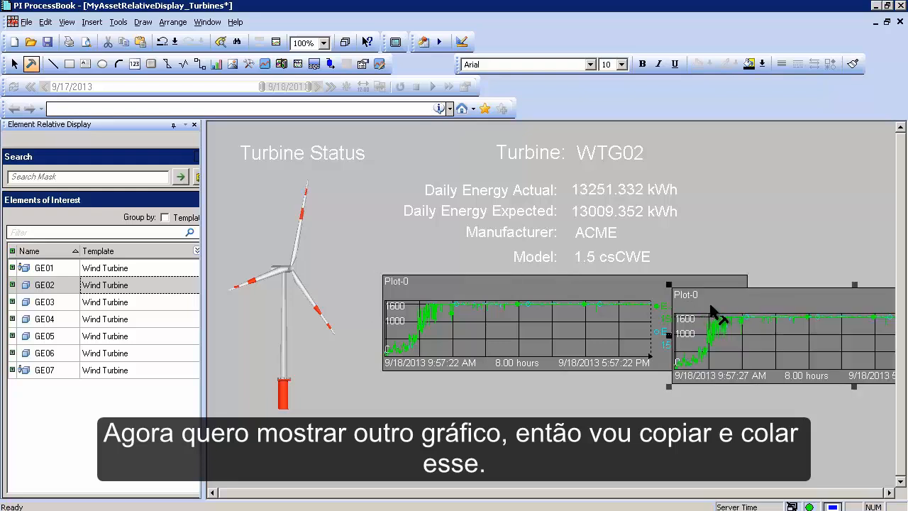
drag(674, 298, 433, 382)
Step: Add the element relative Capacity attribute to the lower trend, taking Active Power out of the selected attributes
double_click(434, 383)
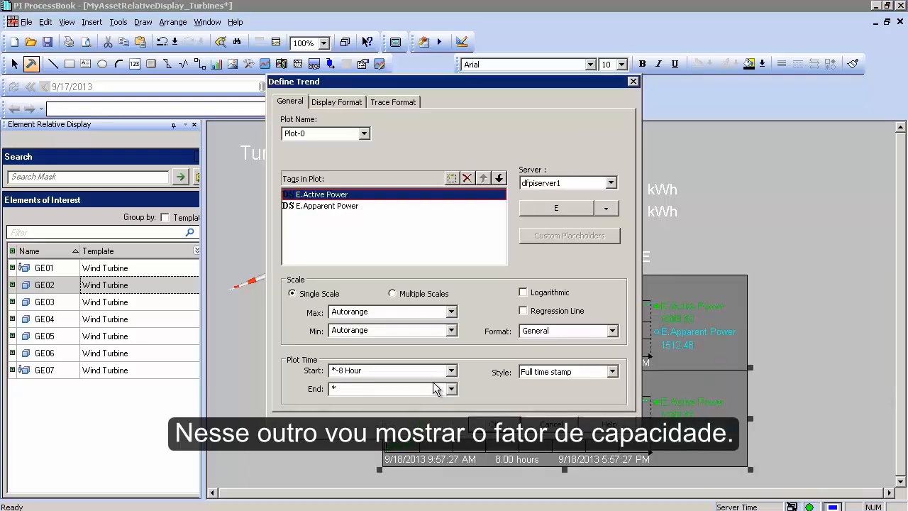
click(604, 209)
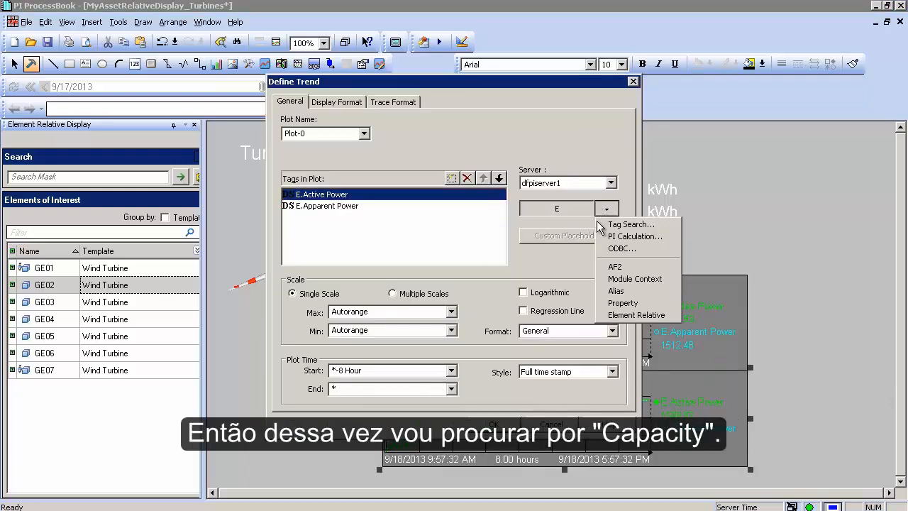
click(631, 315)
click(300, 233)
scroll(312, 262, down, 3)
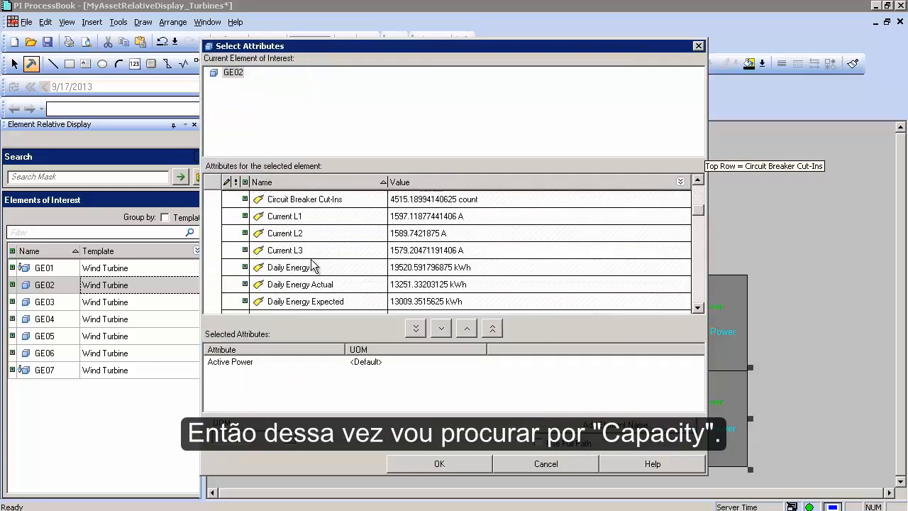
scroll(312, 250, up, 1)
click(310, 234)
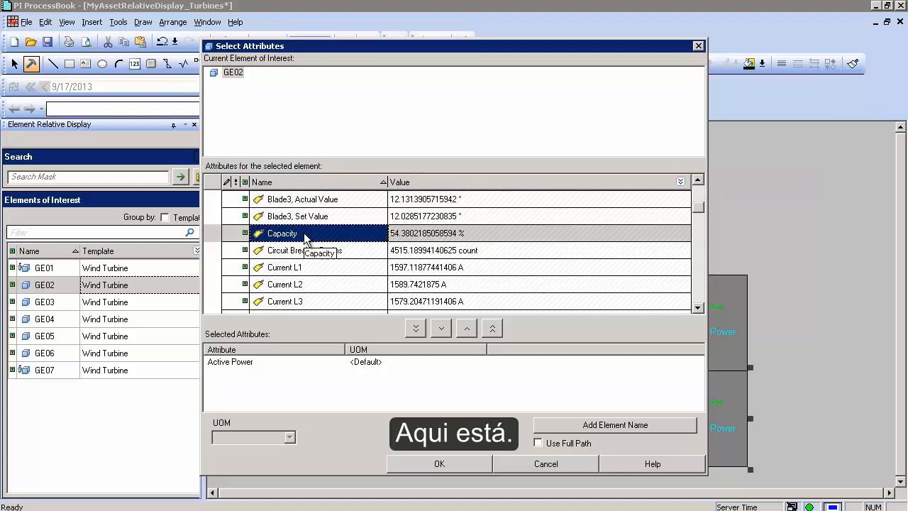
click(442, 327)
click(386, 361)
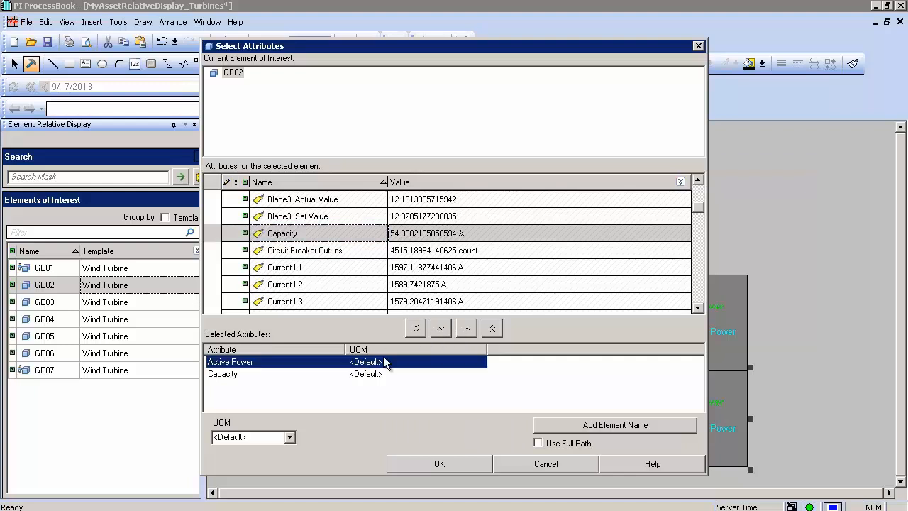
click(467, 327)
click(440, 463)
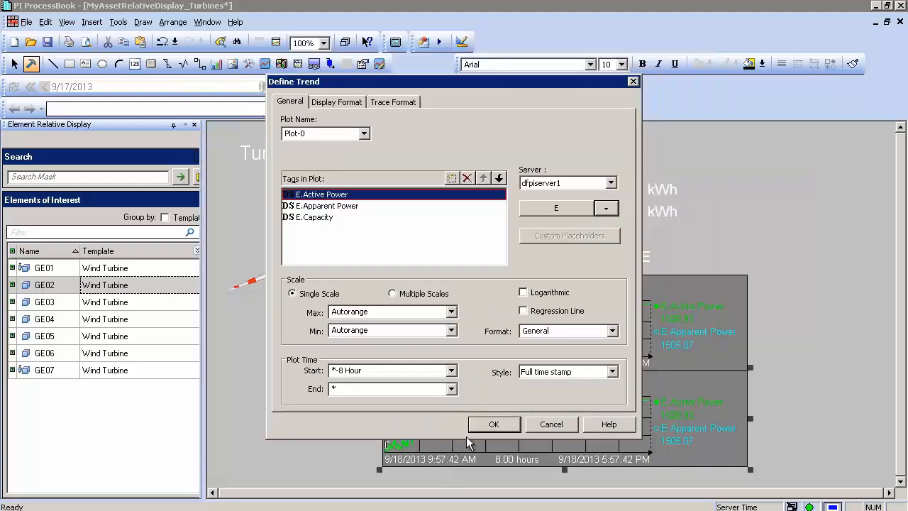
click(488, 426)
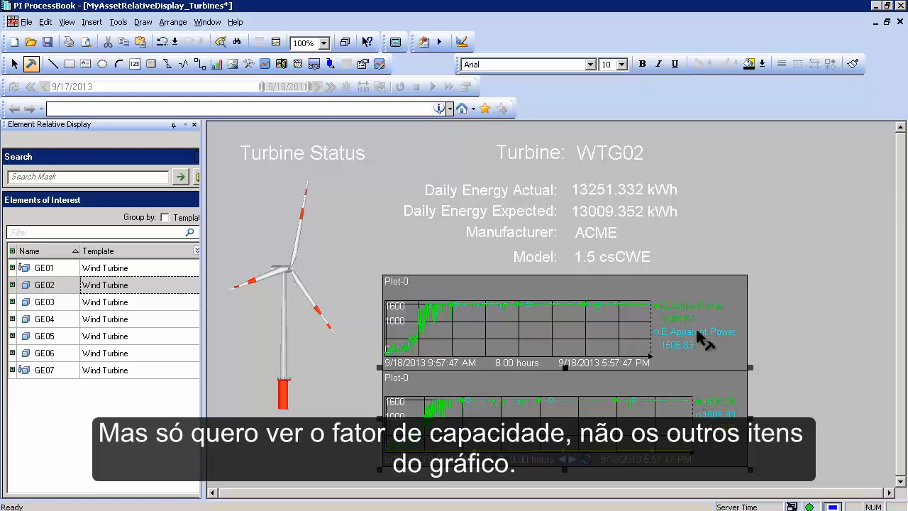
Step: Delete the Active Power and Apparent Power traces from the lower trend, keeping only Capacity
double_click(699, 386)
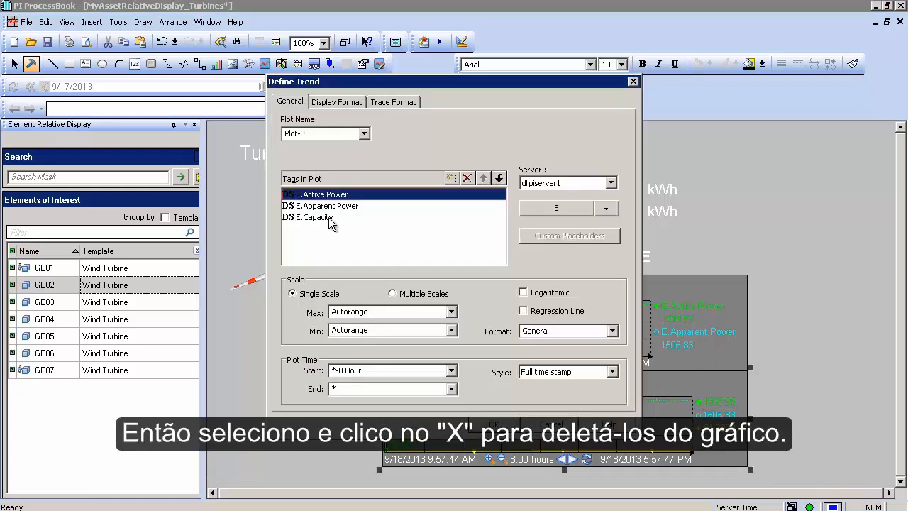
click(469, 178)
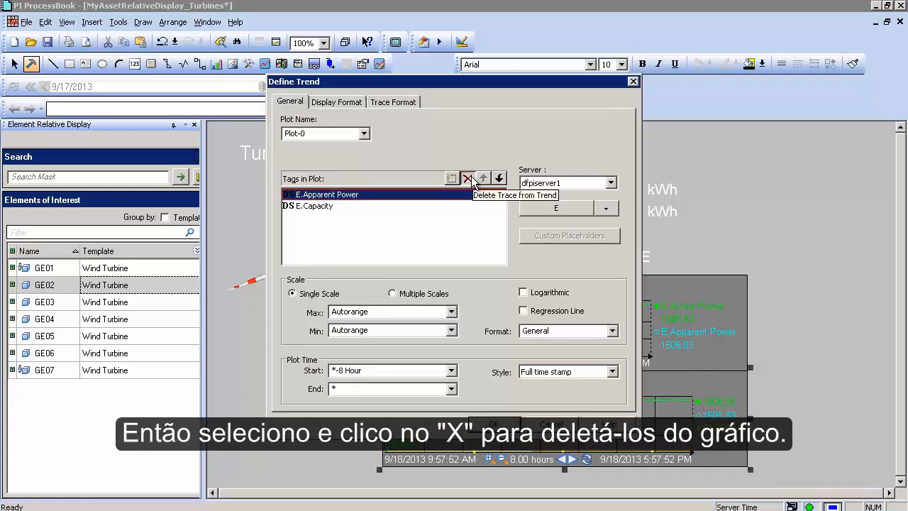
click(469, 178)
click(494, 424)
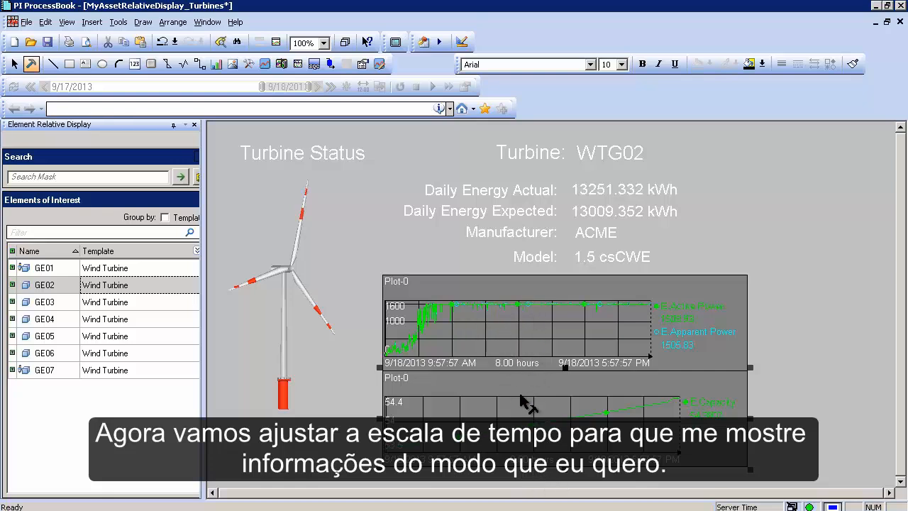
Step: Set the plot start time of the lower Capacity trend to *-7 Day
double_click(702, 398)
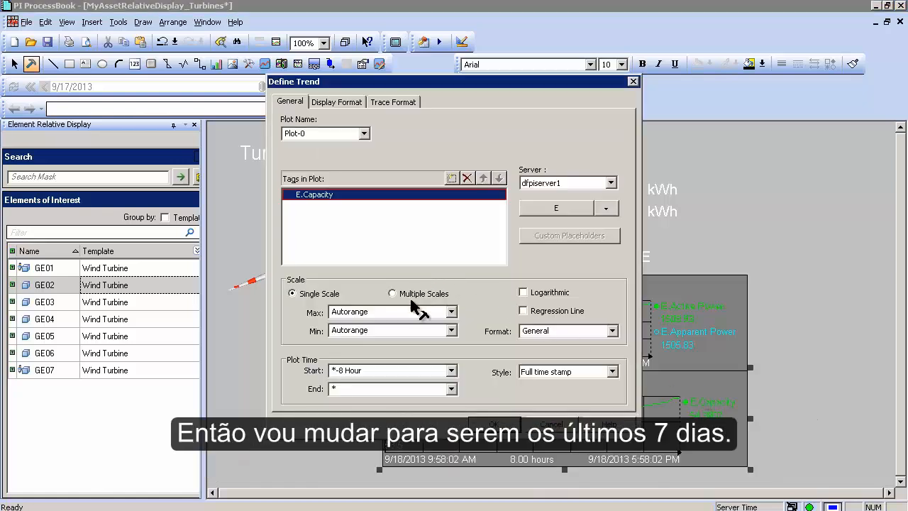
click(451, 370)
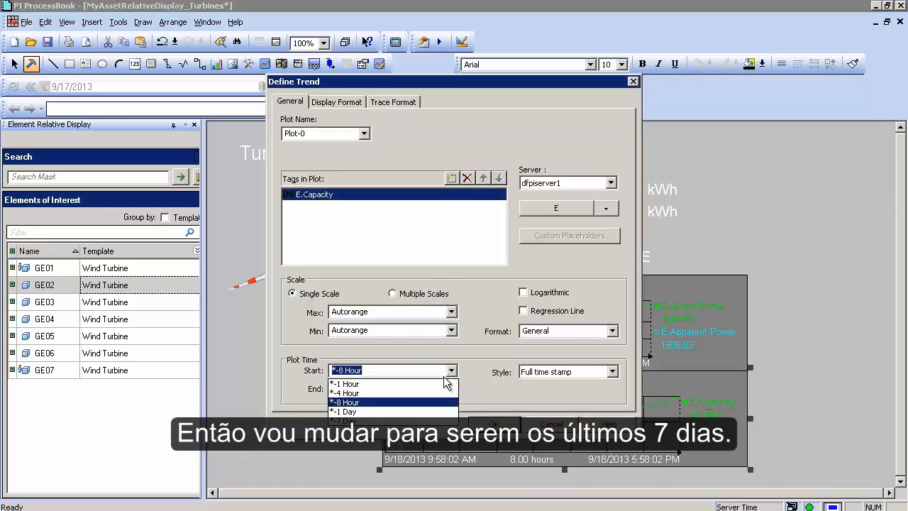
click(406, 420)
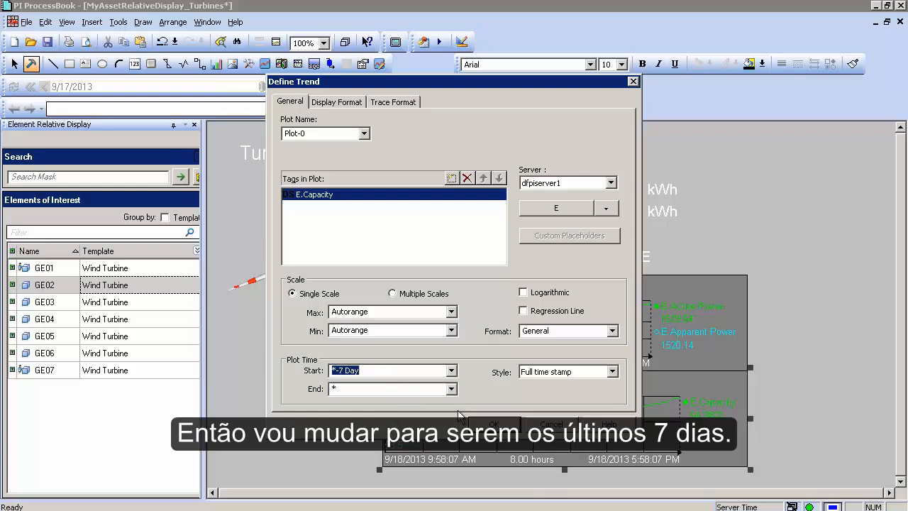
click(495, 423)
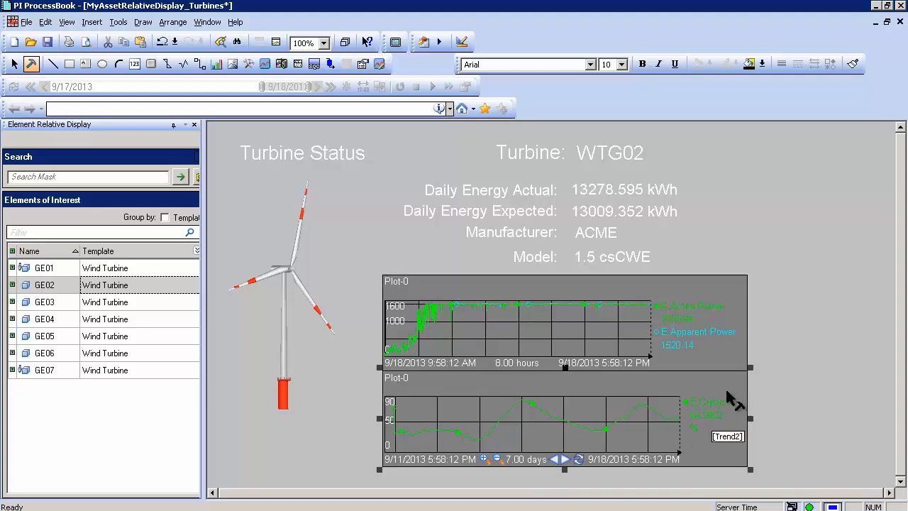
click(750, 233)
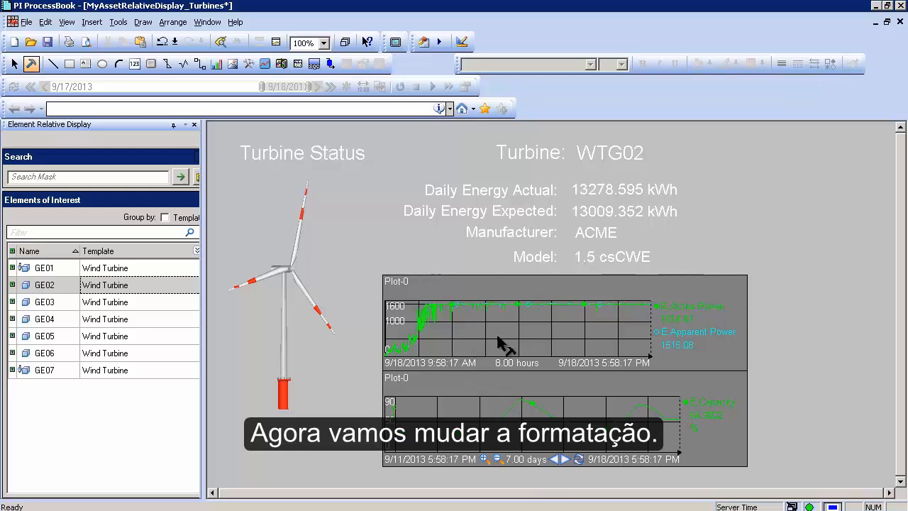
Step: Rename the upper trend's plot as "kW Power, Active/Apparent"
click(503, 297)
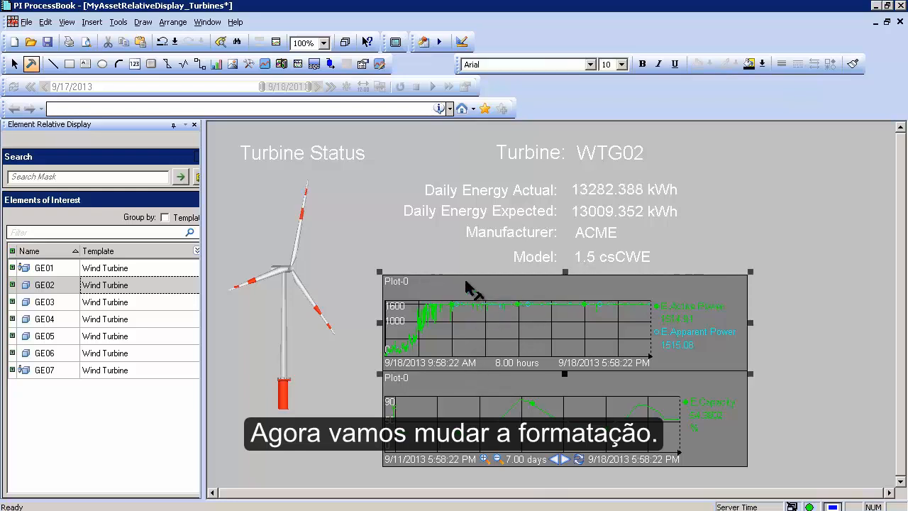
double_click(447, 294)
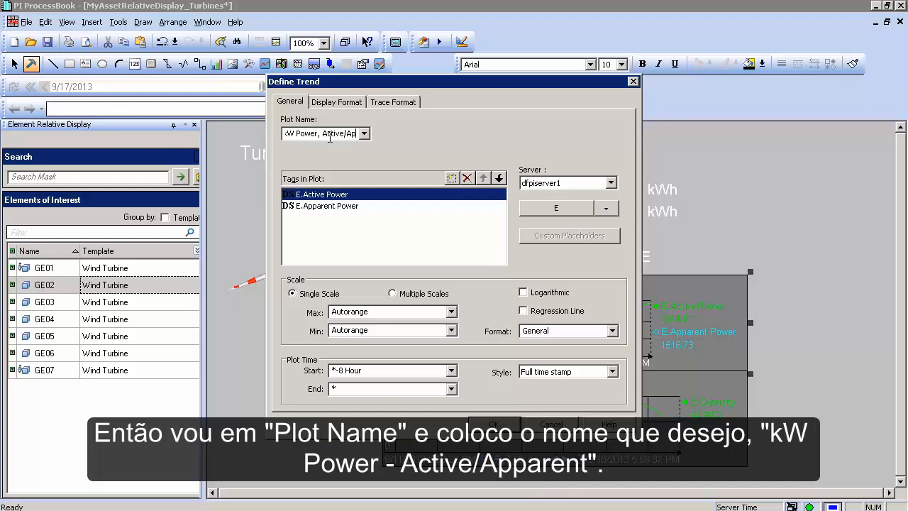
text(parent)
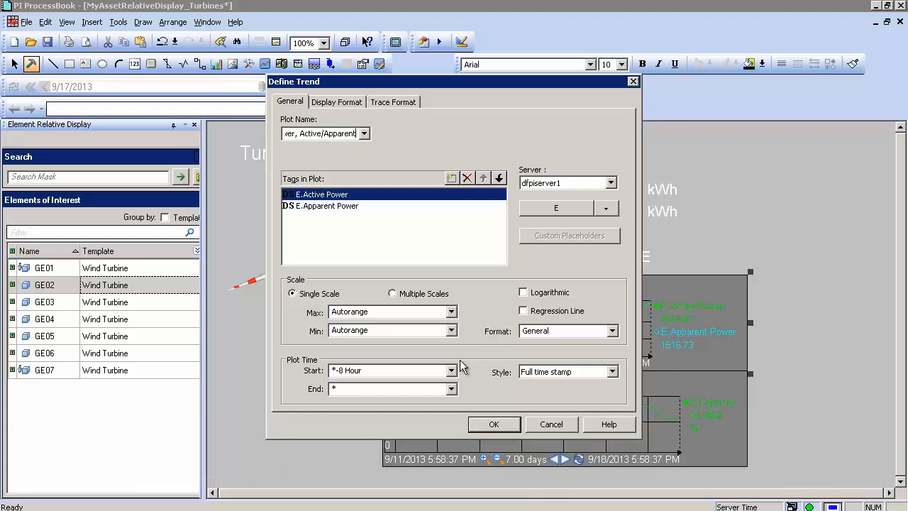
click(494, 425)
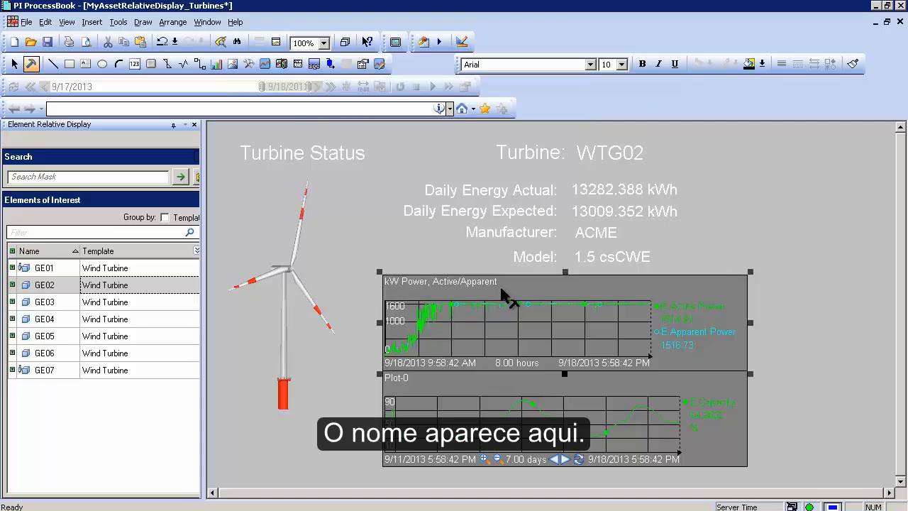
Step: Set the upper trend's background to a light blue custom color (red 120, green 186, blue 207), adding it to the custom colors
double_click(501, 290)
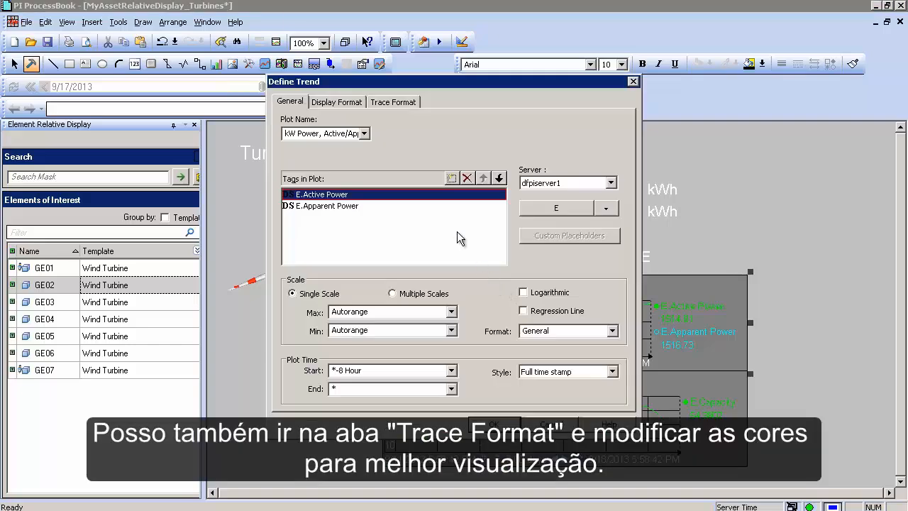
click(390, 104)
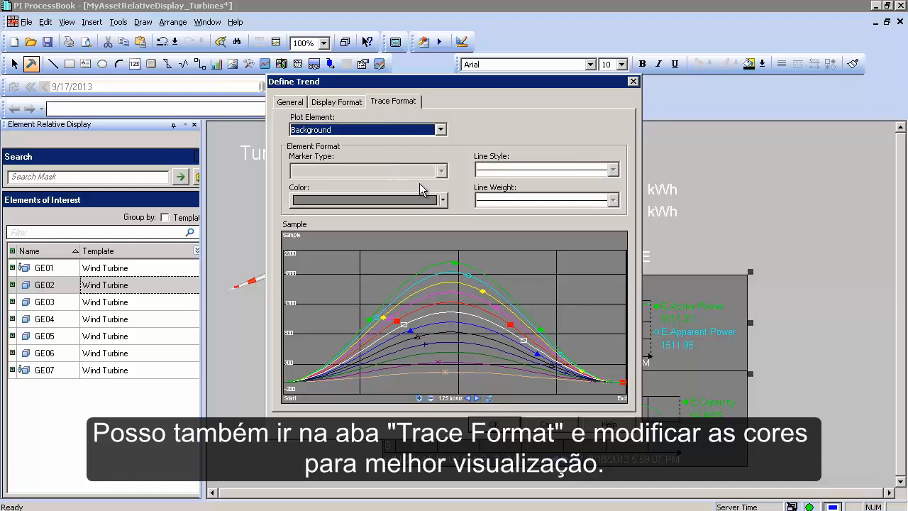
click(375, 126)
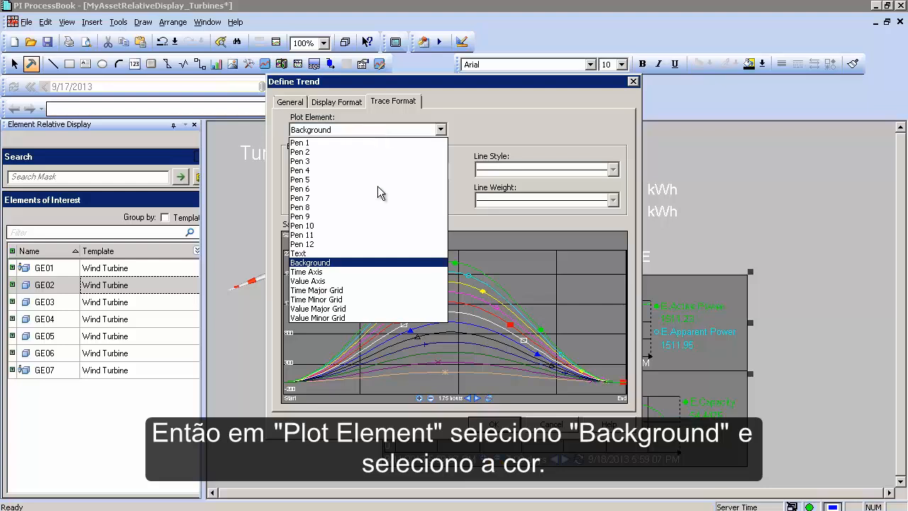
click(358, 262)
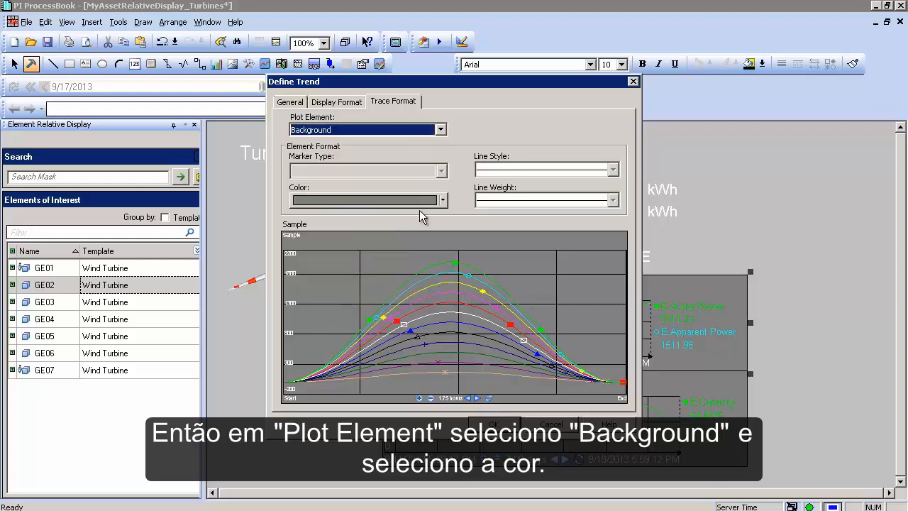
click(442, 201)
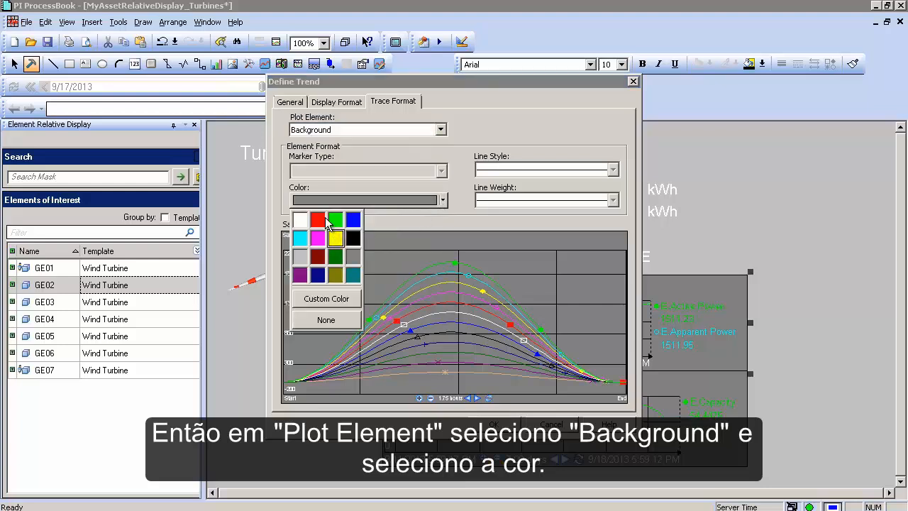
click(325, 299)
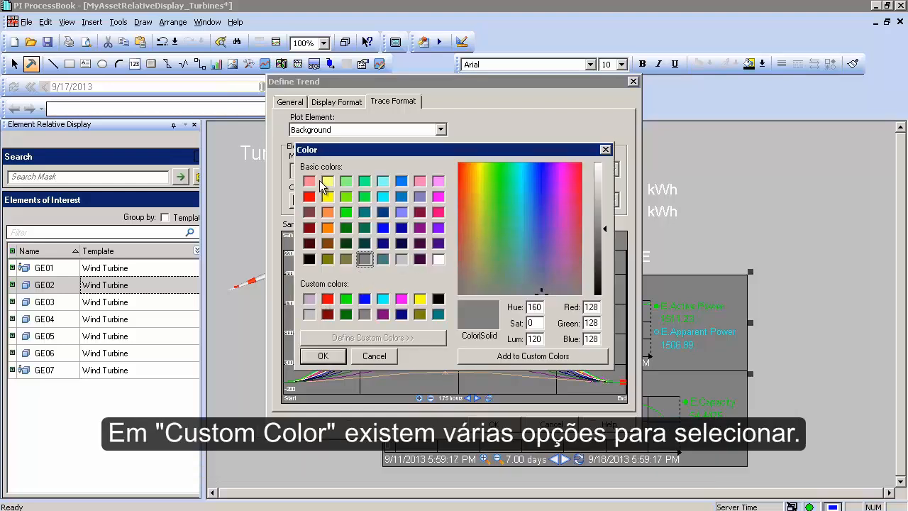
drag(546, 252, 566, 193)
drag(509, 245, 526, 232)
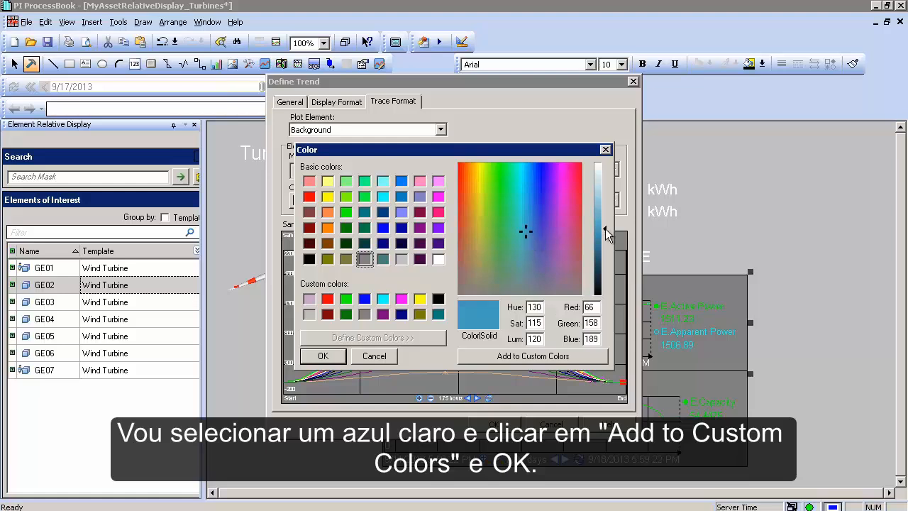
drag(605, 229, 604, 210)
click(518, 359)
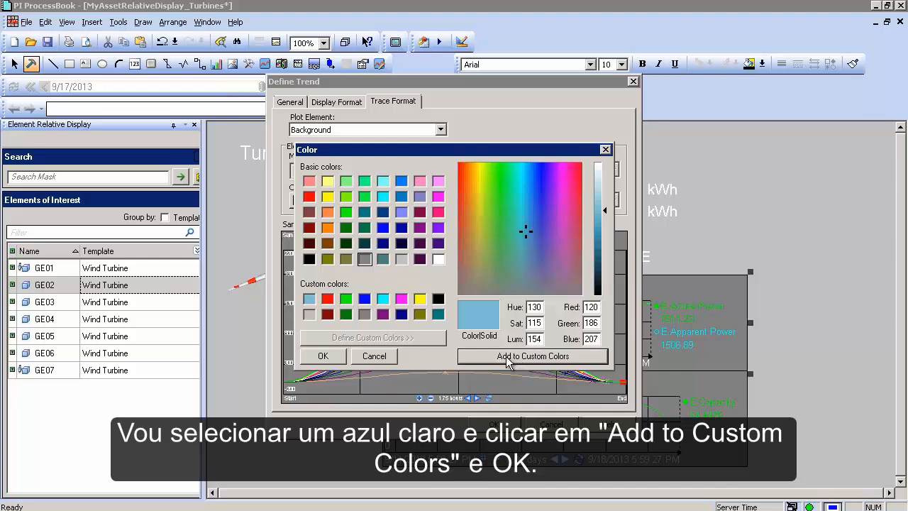
click(321, 360)
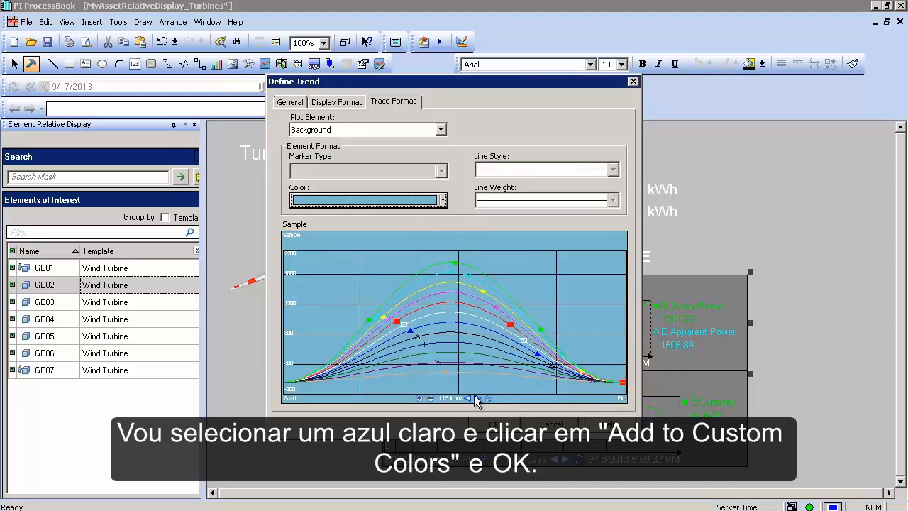
click(490, 424)
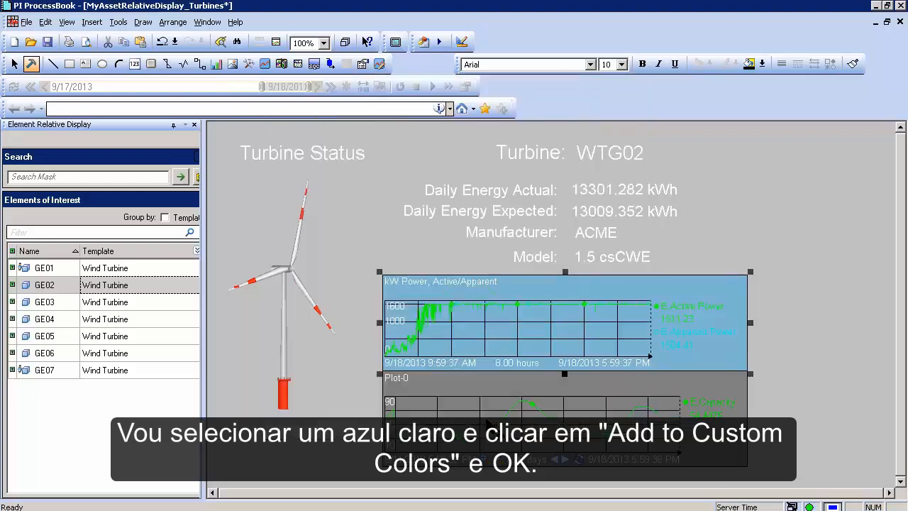
Step: Rename the lower trend's plot as "% Capactiy"
click(629, 387)
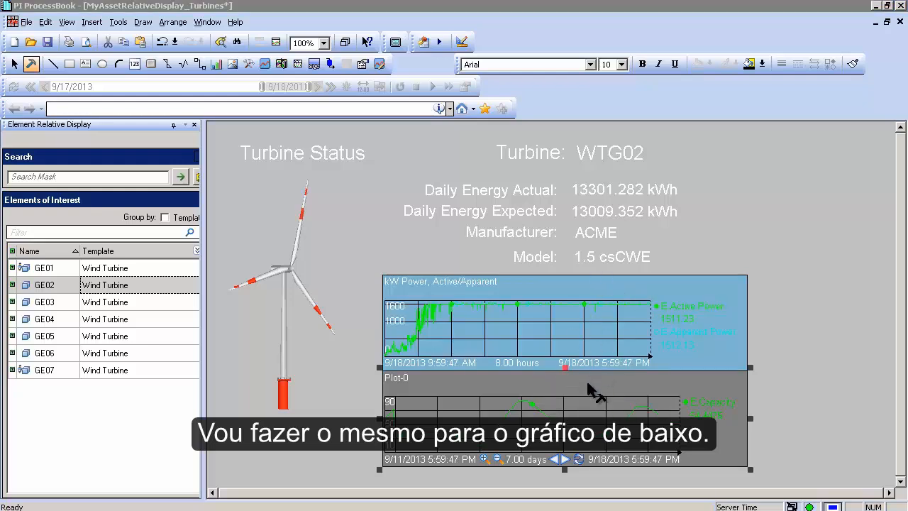
double_click(594, 392)
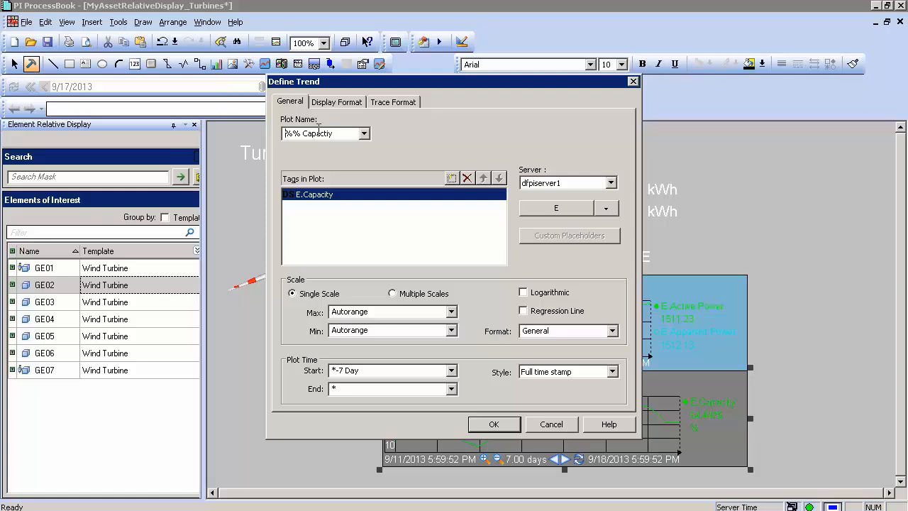
click(508, 427)
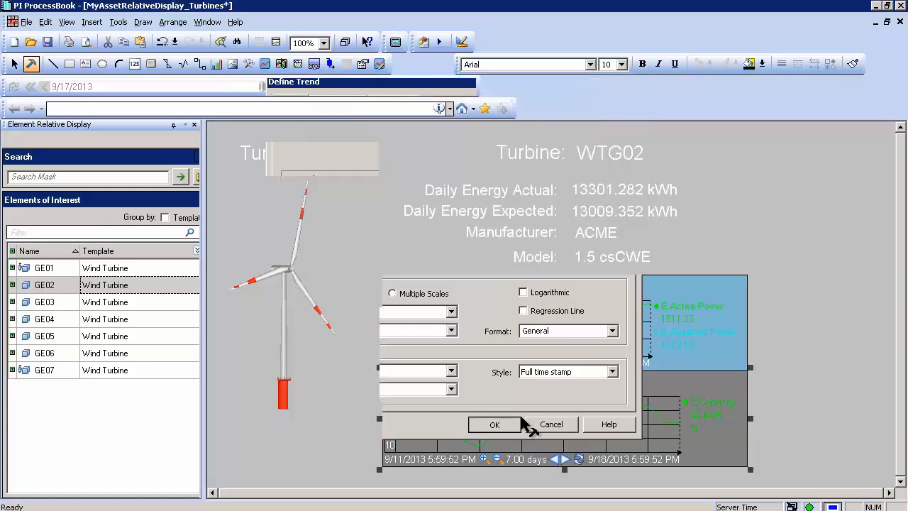
Step: Set the lower trend's background to the same light blue custom color as the upper trend
double_click(481, 383)
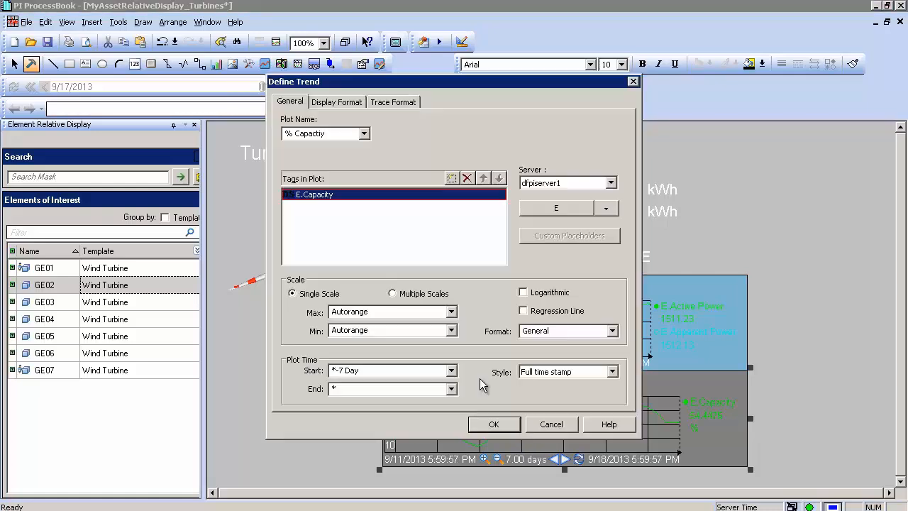
click(393, 100)
click(368, 130)
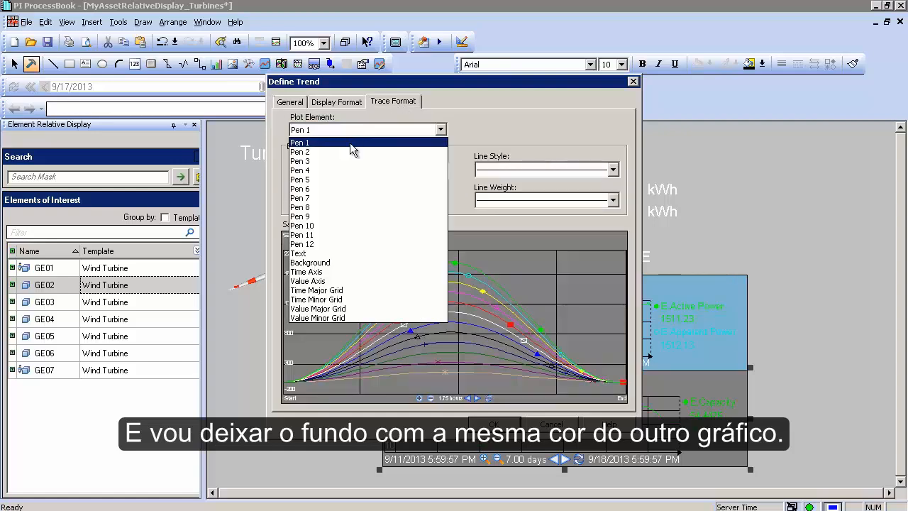
click(319, 262)
click(344, 200)
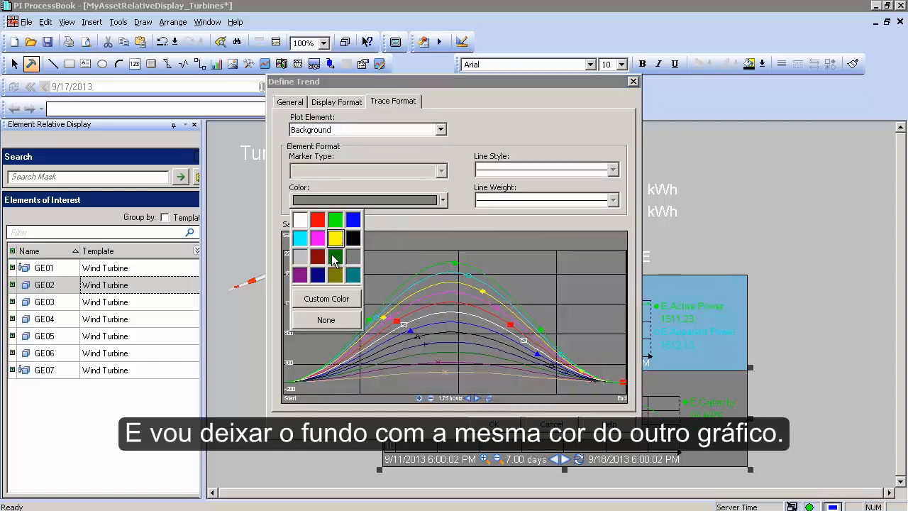
click(320, 301)
click(309, 301)
click(321, 356)
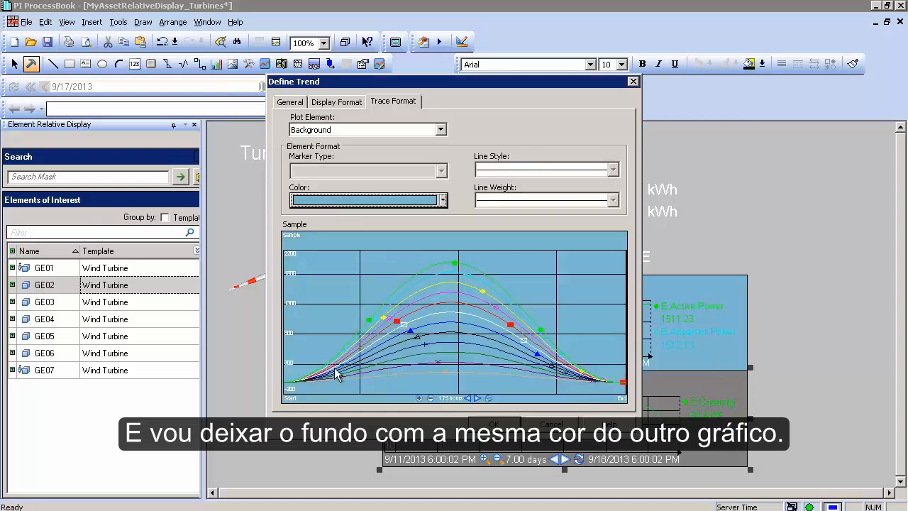
click(490, 424)
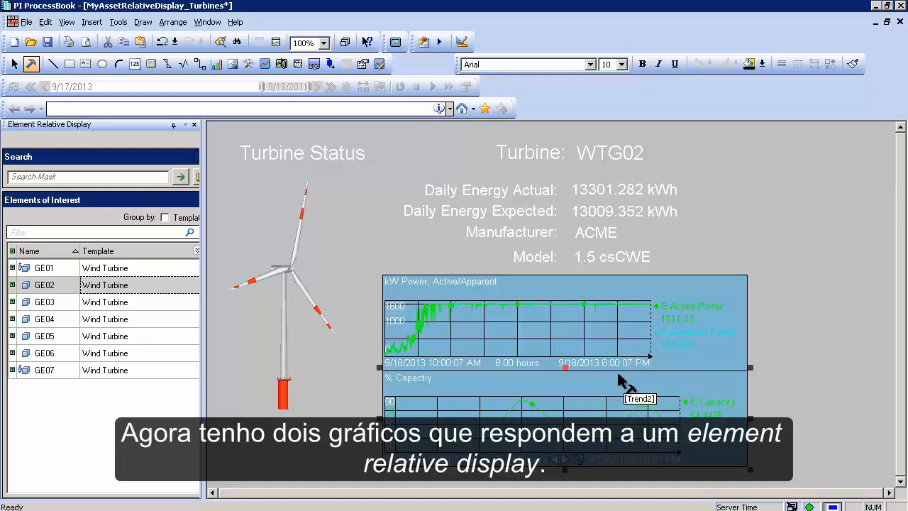
Step: Switch among the wind turbine elements of interest, ending on GE05, to check how both trends respond
click(96, 303)
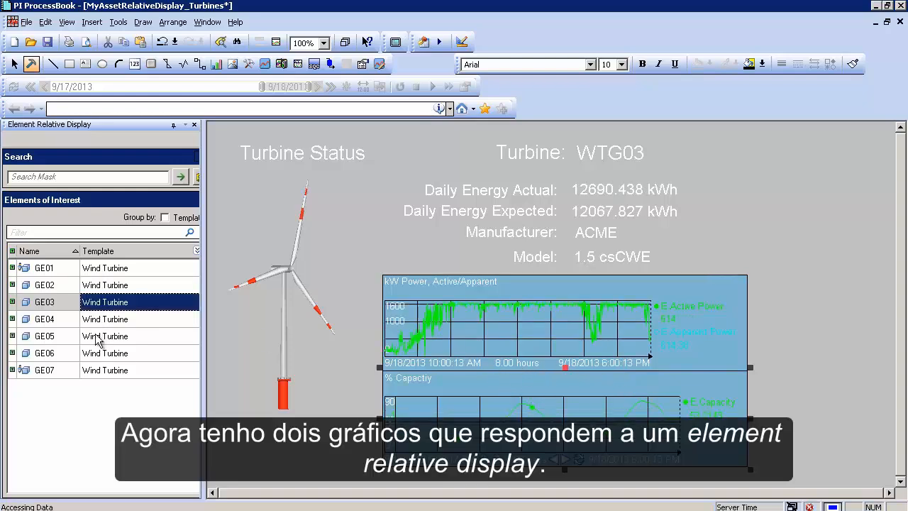
click(96, 335)
click(98, 355)
click(98, 370)
click(100, 336)
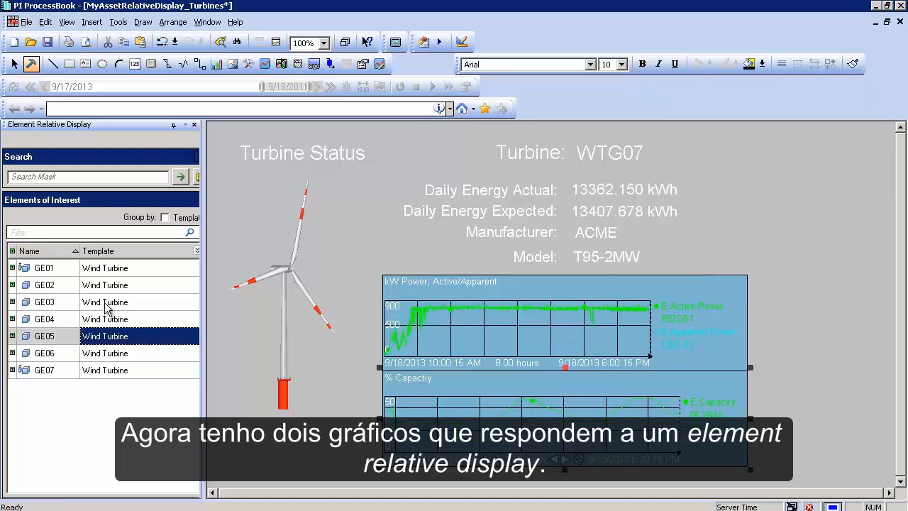
click(104, 302)
click(108, 269)
click(110, 285)
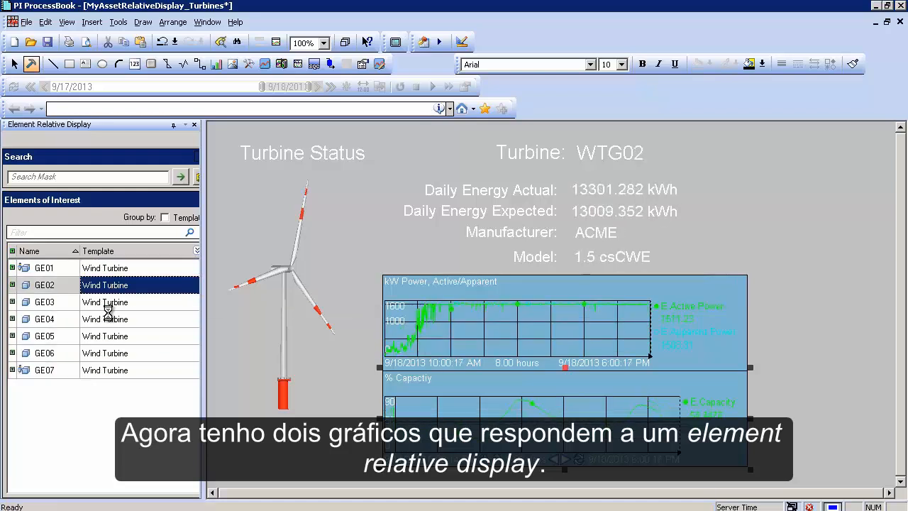
click(108, 320)
click(105, 336)
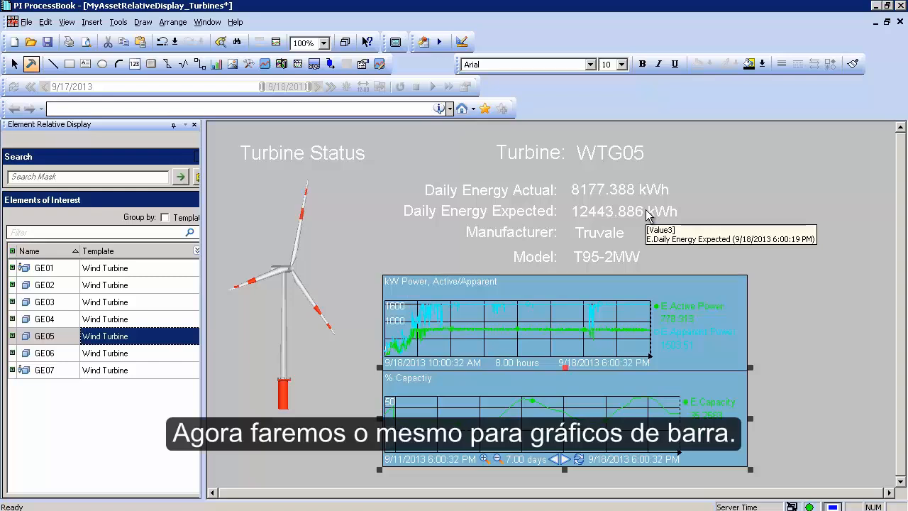
Step: Draw a narrow vertical bar graph beside the upper power trend, matching the trend's height
click(733, 260)
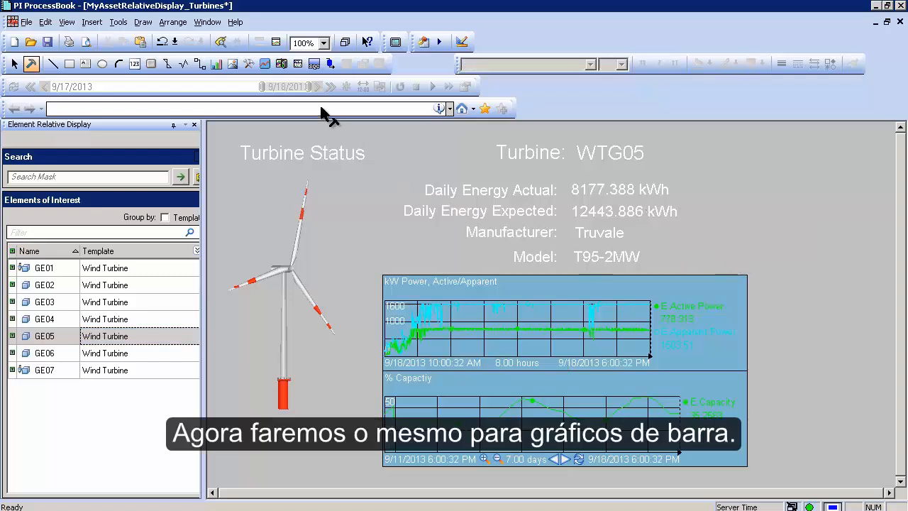
click(217, 65)
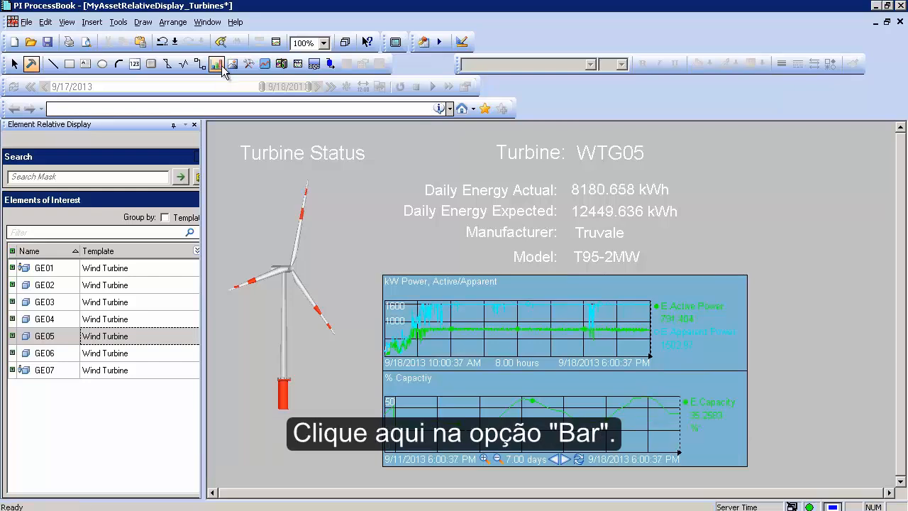
drag(756, 277, 781, 376)
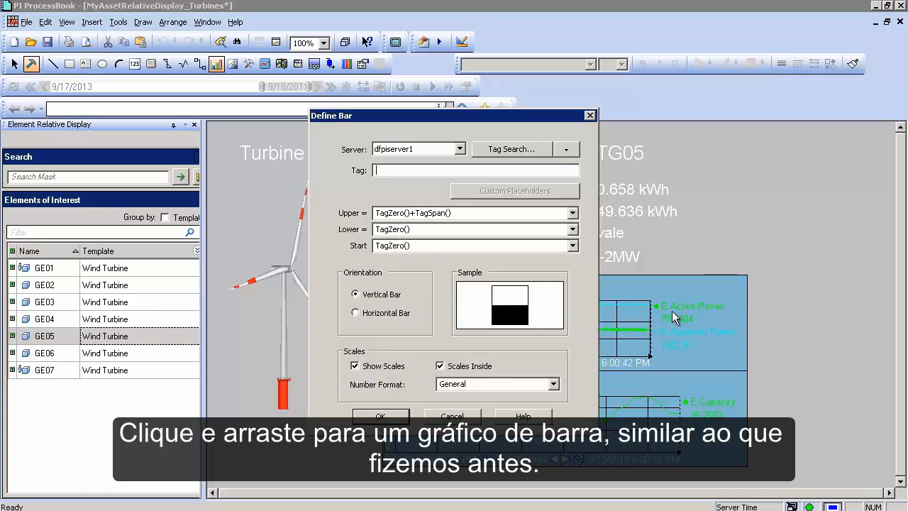
drag(487, 122, 710, 141)
drag(653, 143, 639, 134)
Step: Bind the new bar graph to the element relative Active Power attribute
click(780, 168)
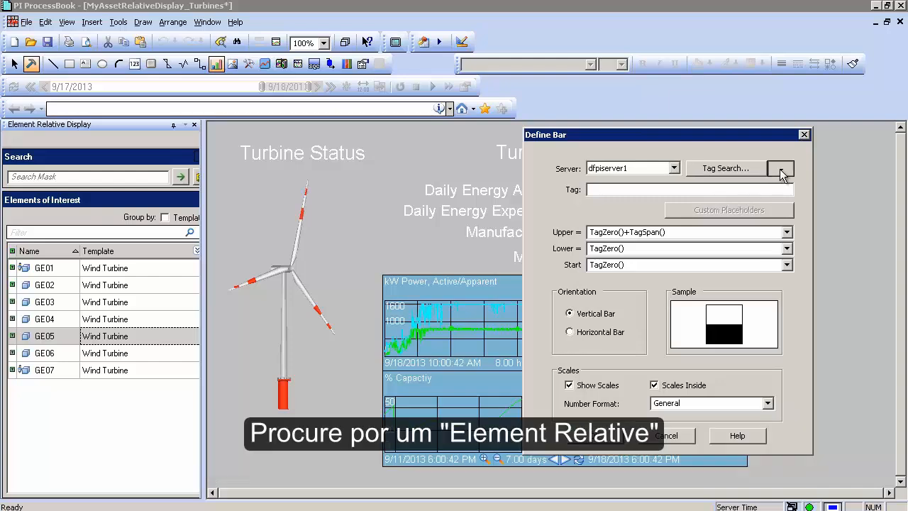
click(802, 276)
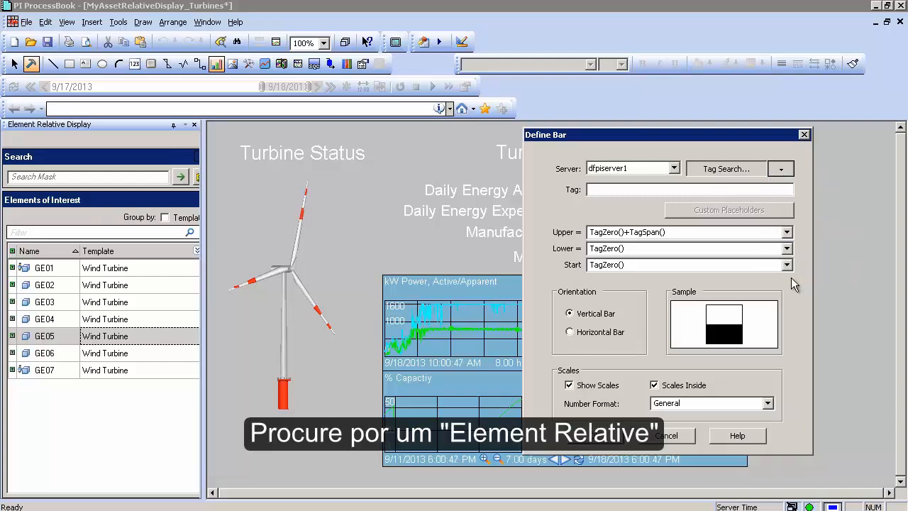
drag(511, 78, 572, 71)
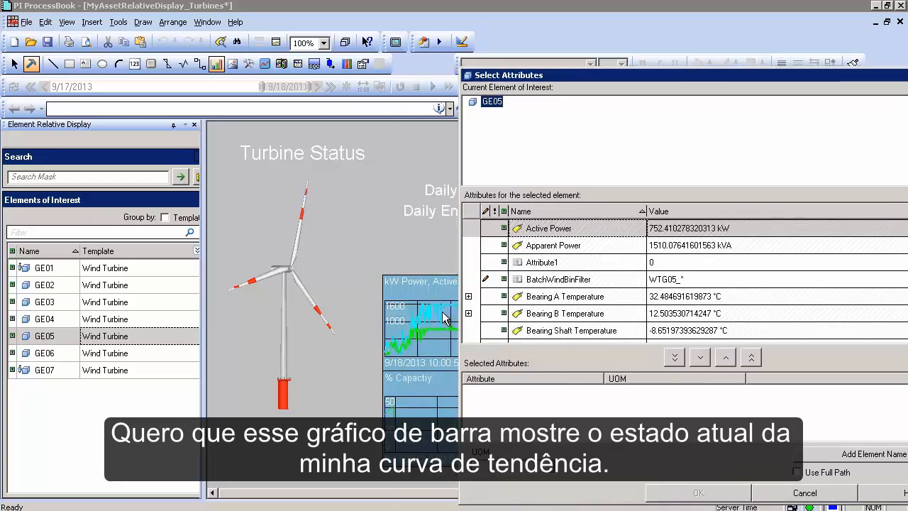
click(700, 357)
click(679, 495)
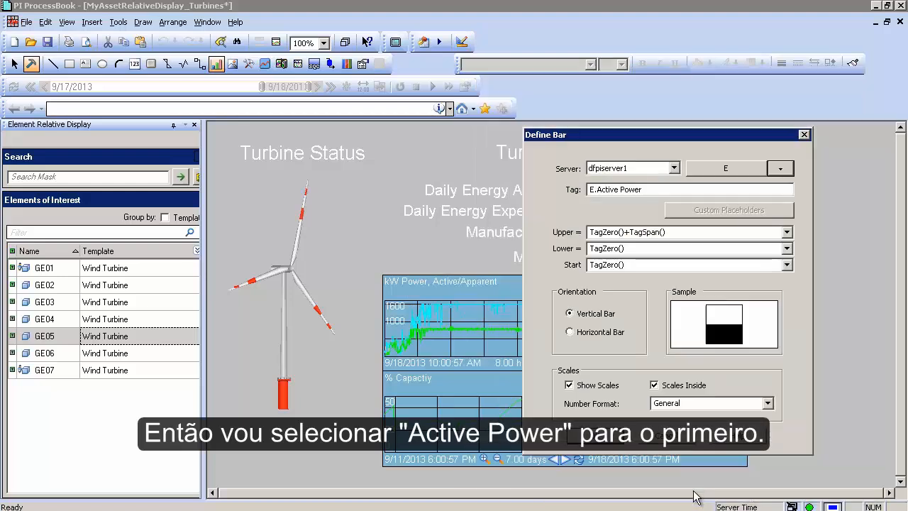
click(603, 446)
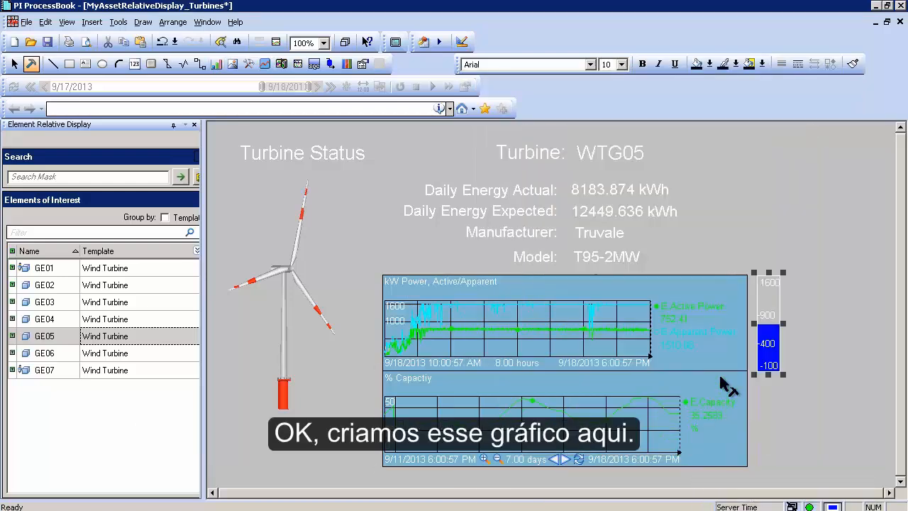
Step: Duplicate the Active Power bar graph and place the copy right beside the original
mouse_move(780, 347)
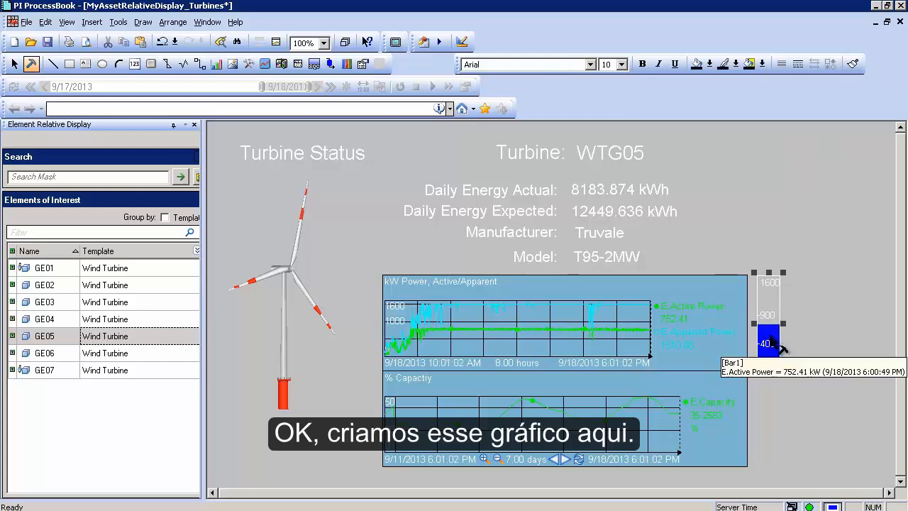
key(ctrl+c)
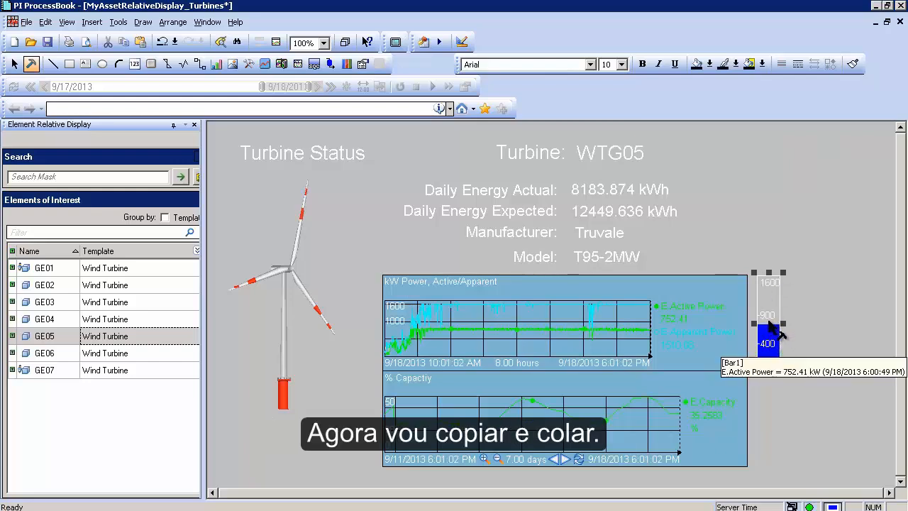
key(ctrl+v)
drag(778, 312, 816, 316)
Step: Rebind the duplicated bar graph to the element relative Apparent Power attribute instead of Active Power, and move it closer to the original bar
double_click(811, 315)
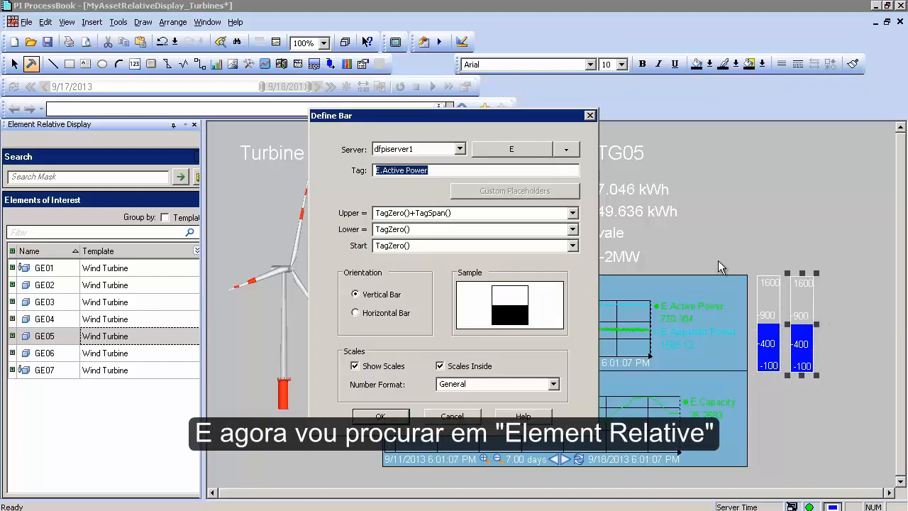
click(566, 149)
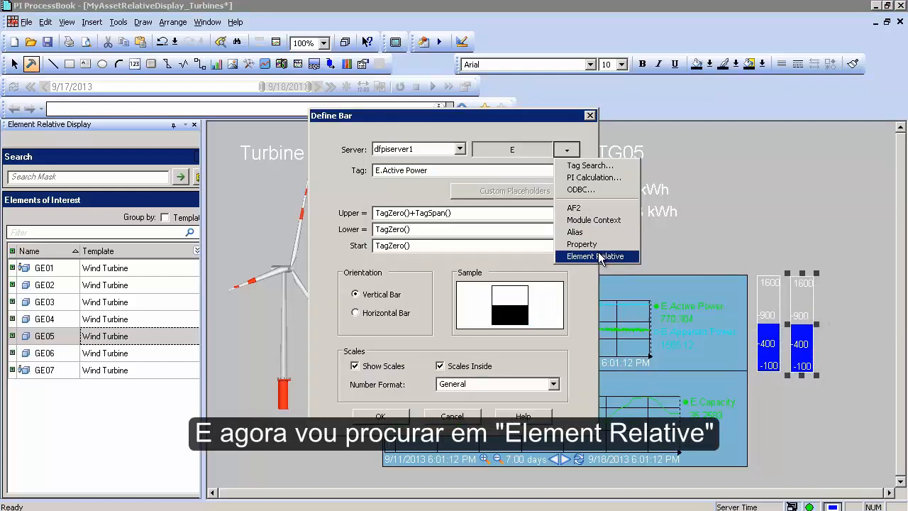
click(588, 252)
click(296, 232)
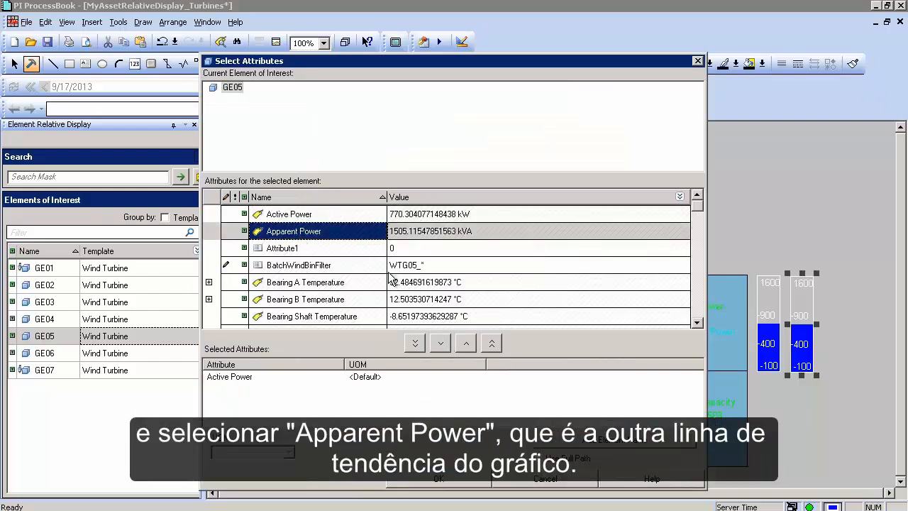
click(440, 342)
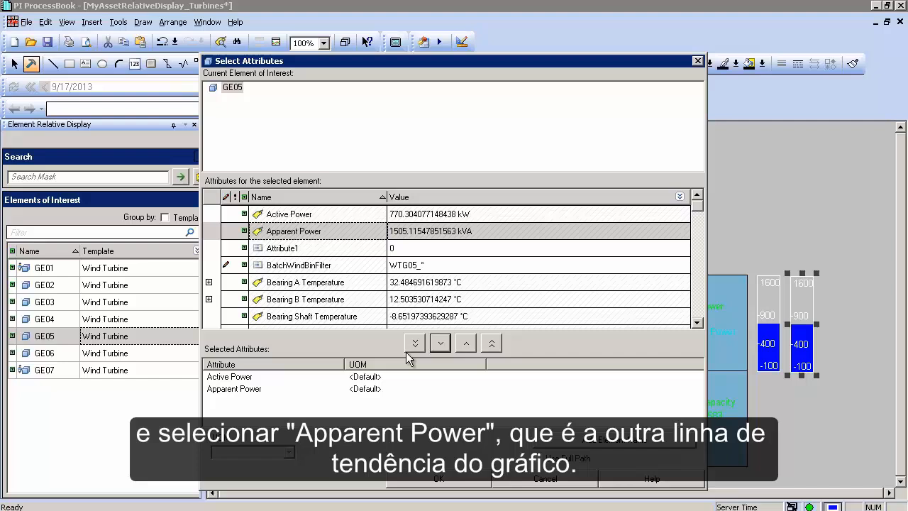
click(359, 379)
click(464, 344)
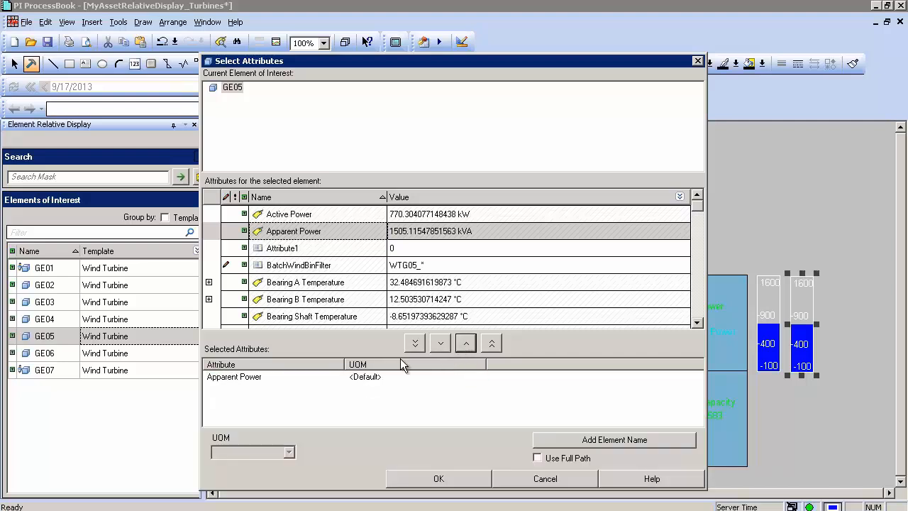
click(438, 479)
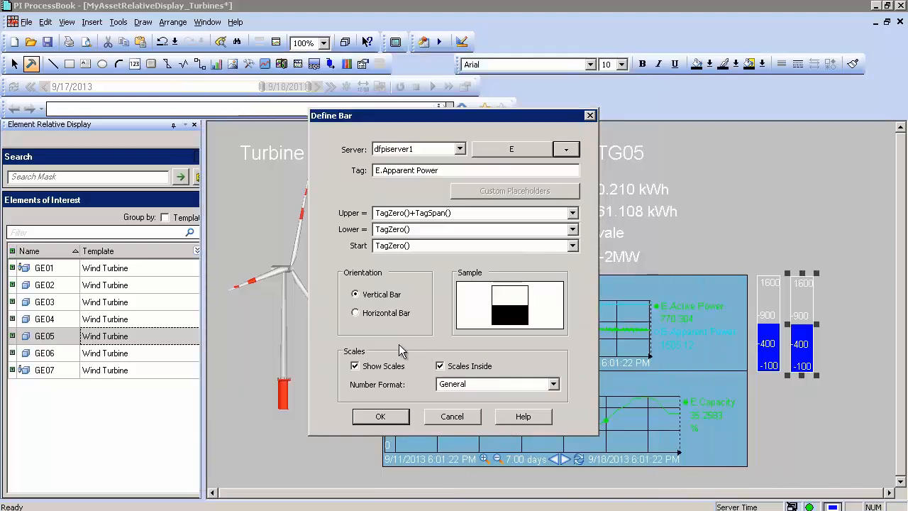
click(381, 416)
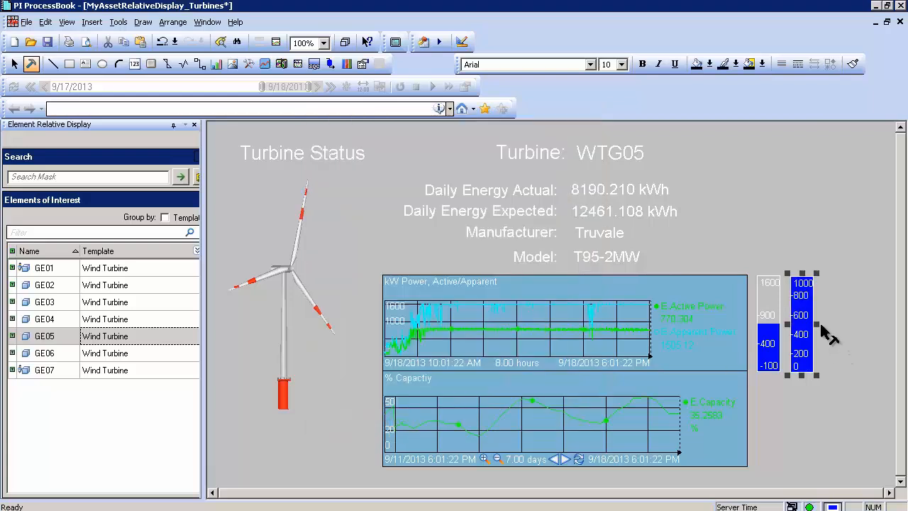
drag(797, 302, 793, 301)
click(775, 394)
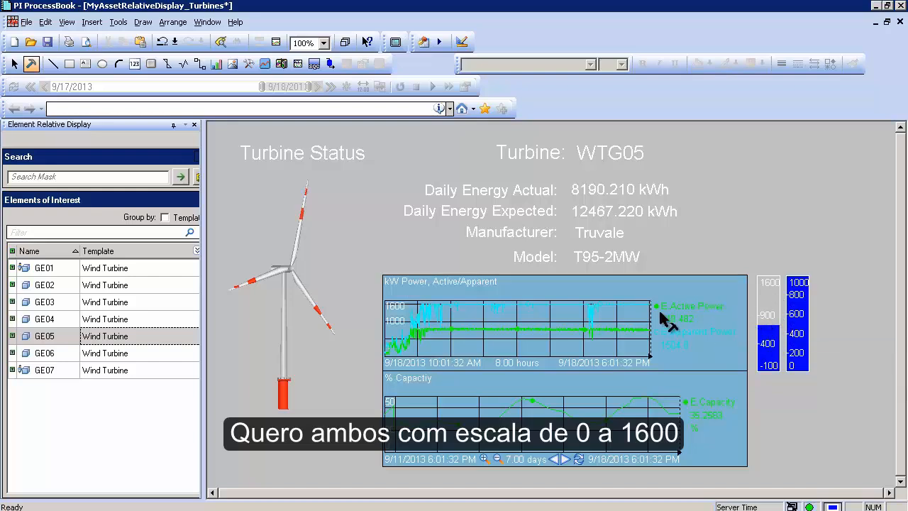
Step: Set the Active Power bar graph's scale to an upper limit of 1600 and a lower limit of 0
double_click(769, 302)
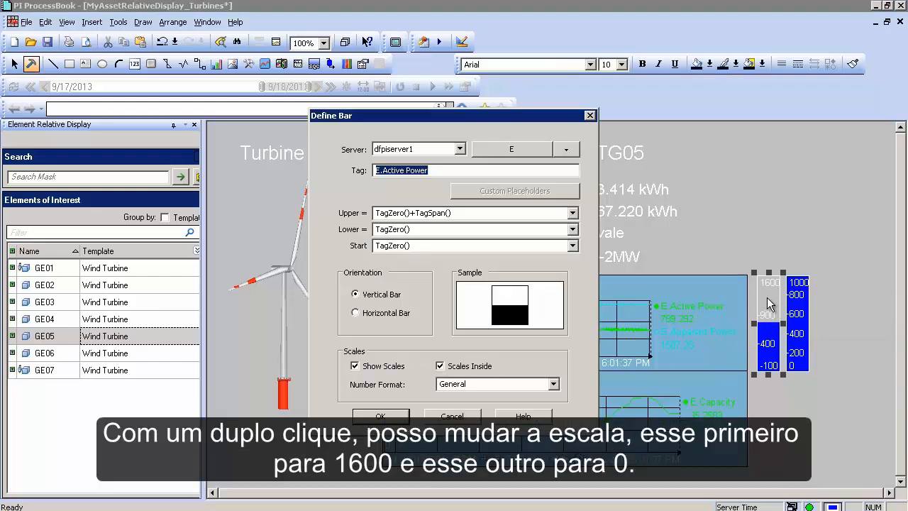
click(466, 212)
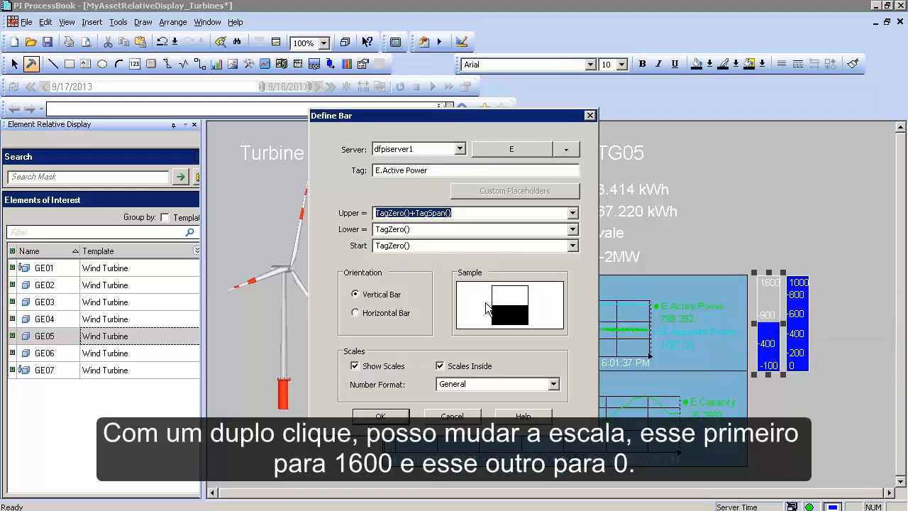
text(1600)
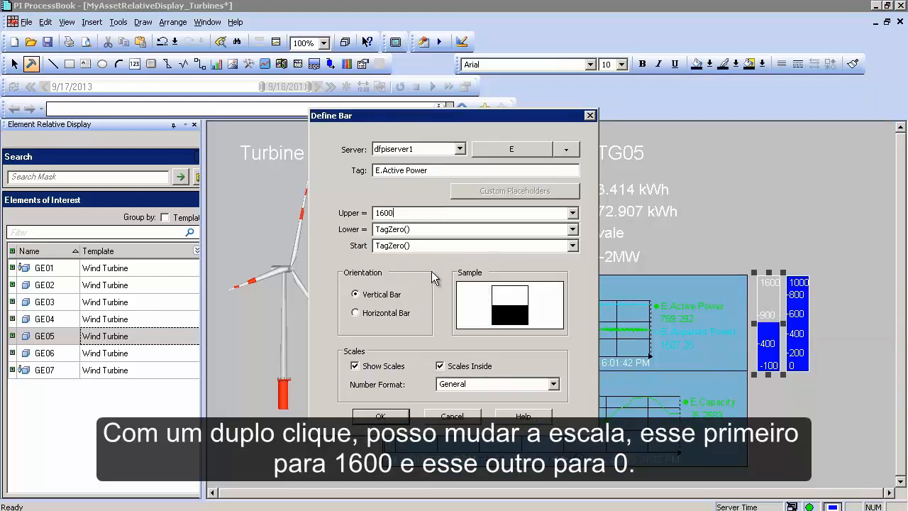
click(420, 244)
click(421, 229)
text(0)
click(380, 417)
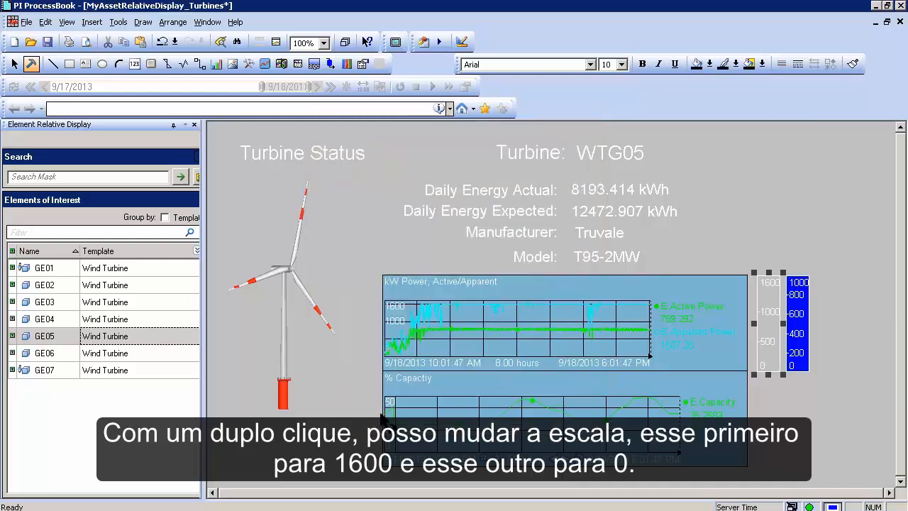
Step: Set the Apparent Power bar graph's scale to a lower limit of 0 and an upper limit of 1600
double_click(810, 320)
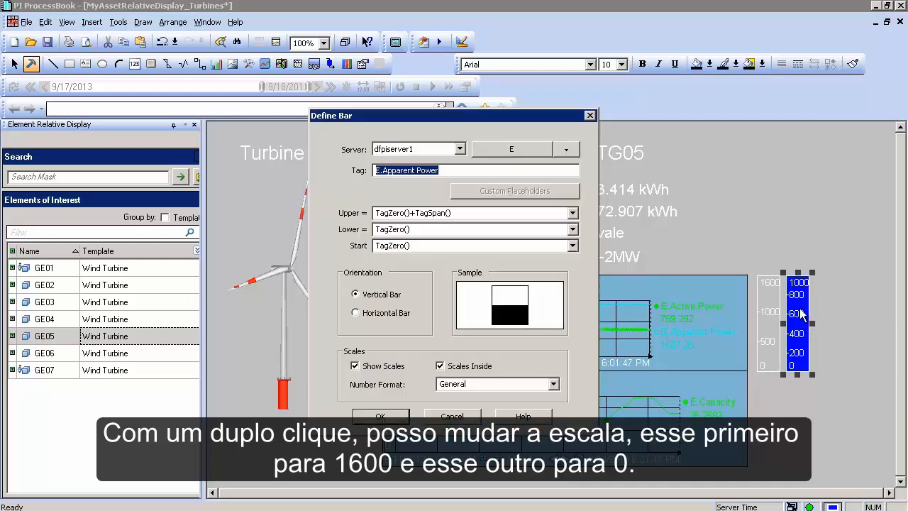
click(417, 229)
text(0)
click(465, 213)
text(160)
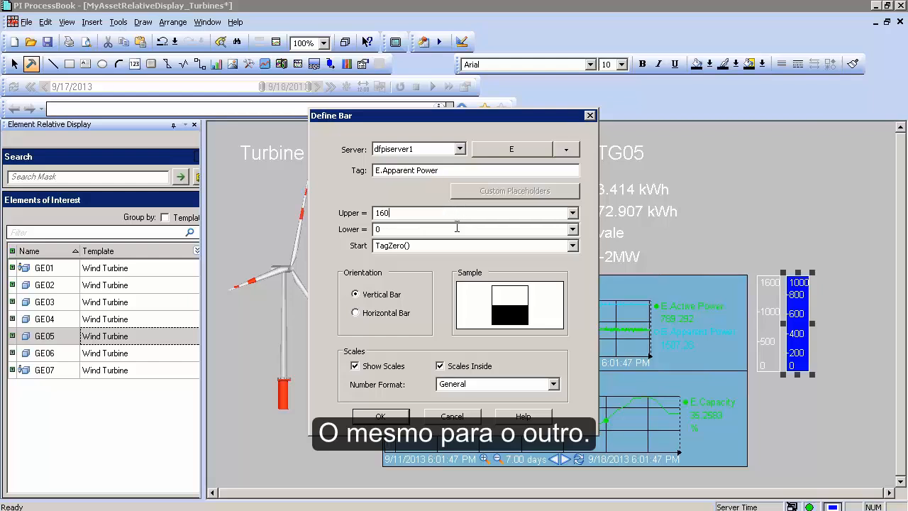
text(0)
click(380, 417)
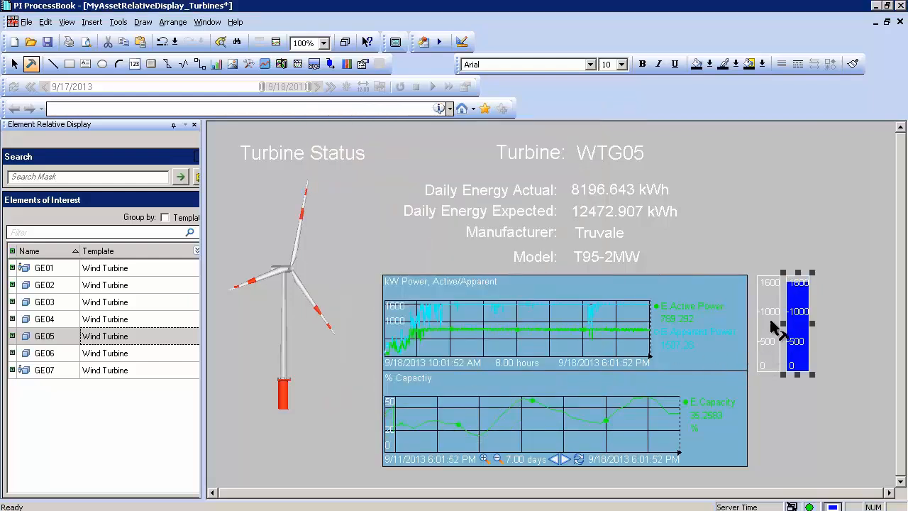
Step: Set the Active Power bar's start value to 0 and move the Apparent Power bar directly against it
double_click(769, 319)
click(411, 246)
text(0)
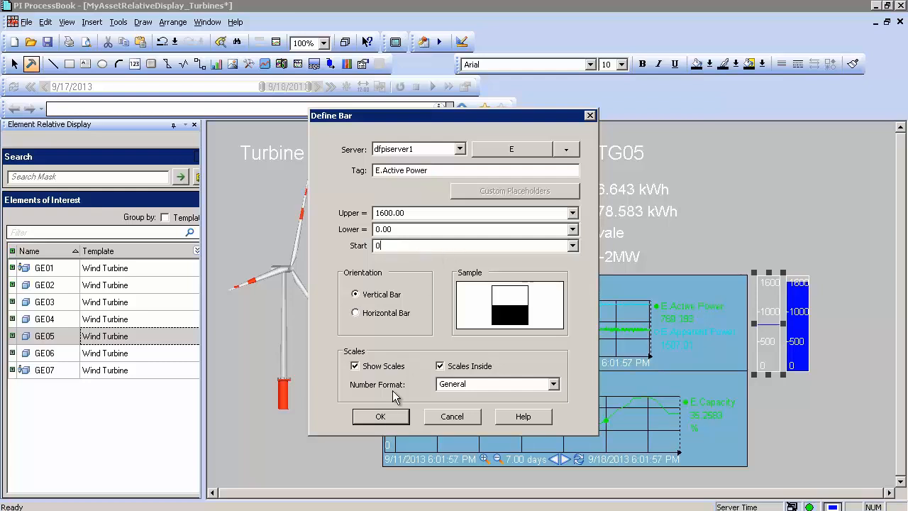
click(380, 416)
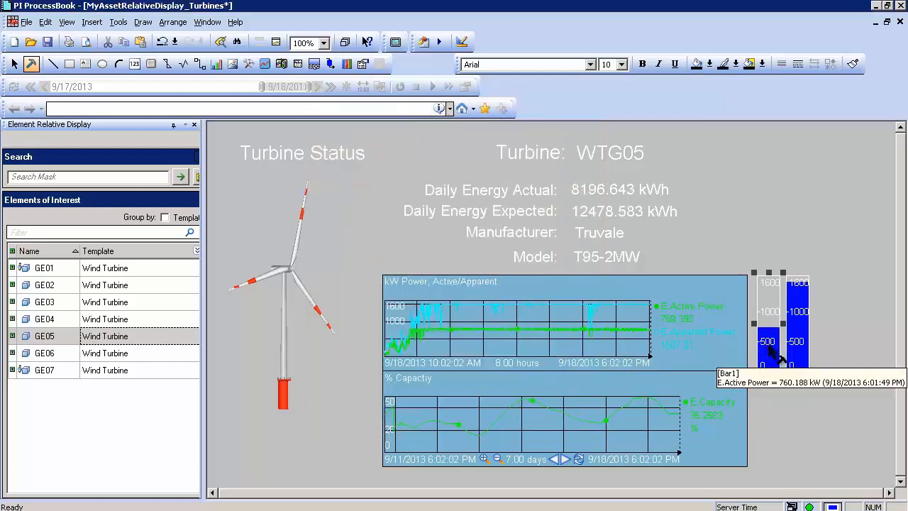
drag(798, 308, 793, 306)
click(776, 383)
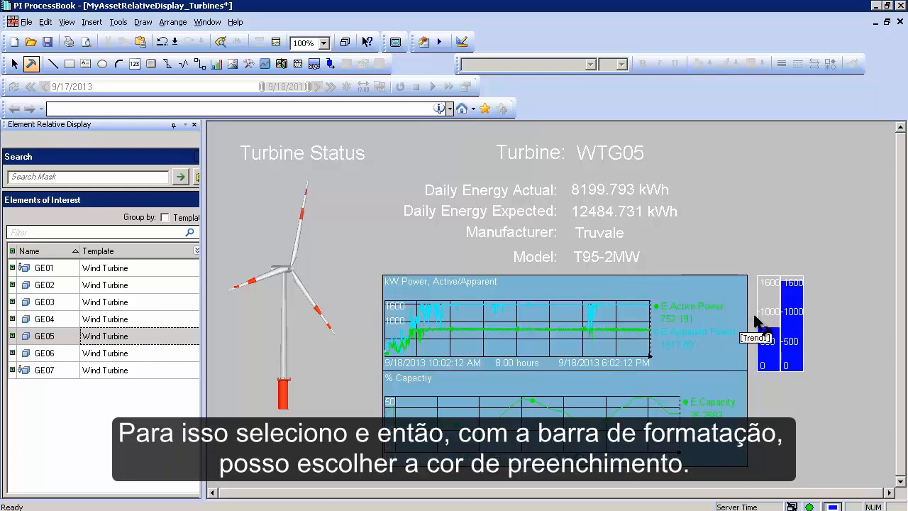
Step: Fill the Active Power bar with green and the Apparent Power bar with light blue to match the trend traces
click(771, 336)
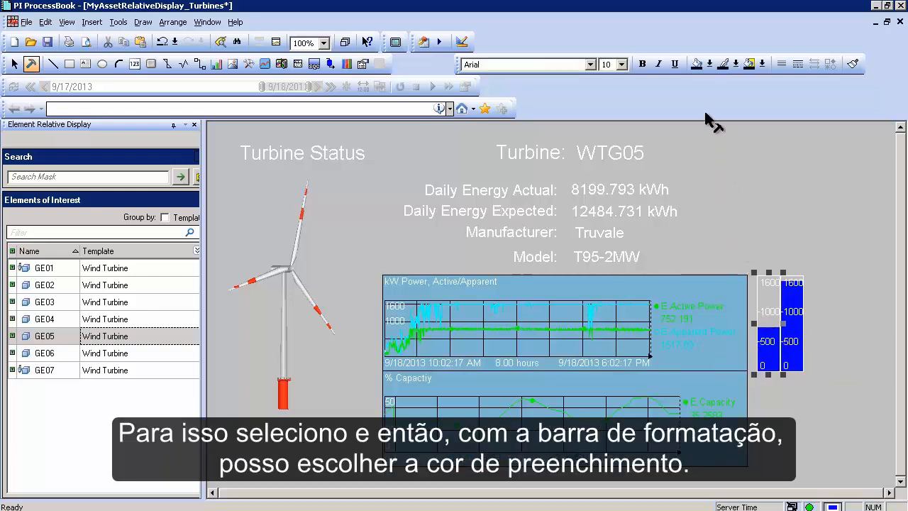
click(711, 63)
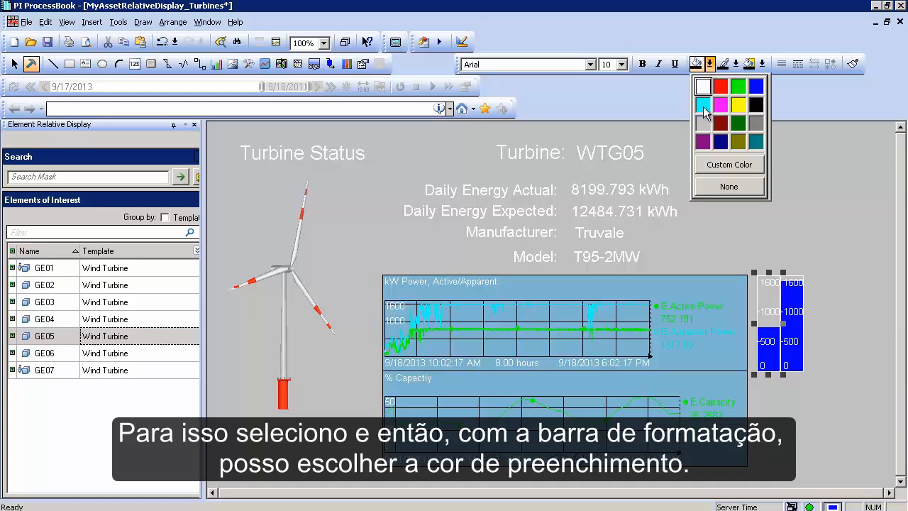
click(738, 86)
click(803, 303)
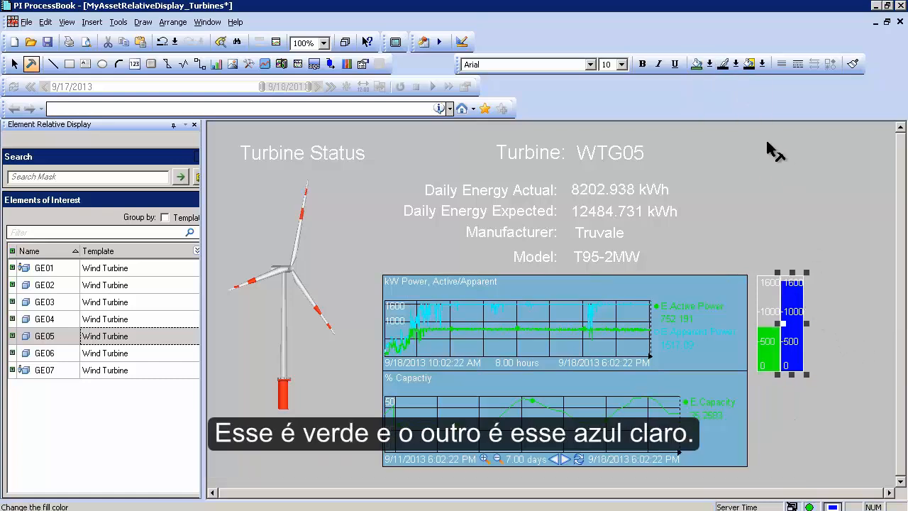
click(709, 63)
click(703, 104)
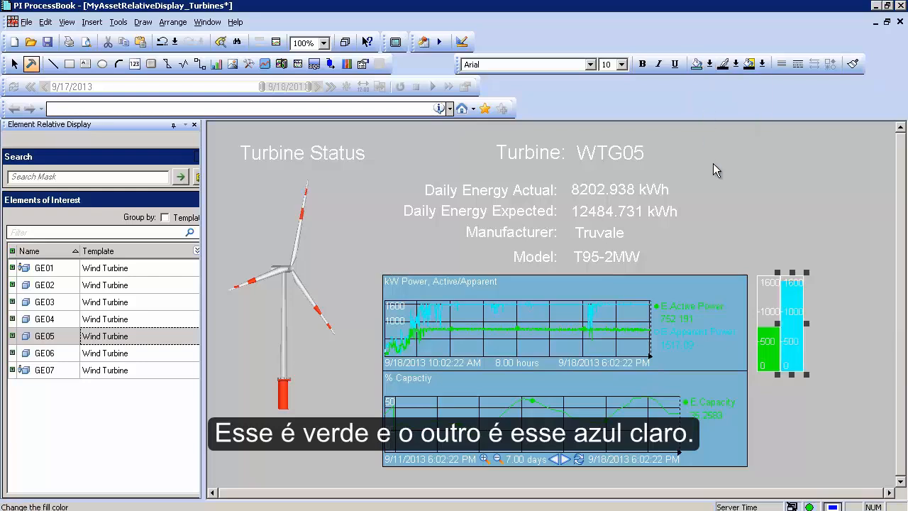
Step: Narrow both power bar graphs and place them side by side against the edge of the power trend
click(766, 297)
mouse_move(773, 322)
mouse_down()
mouse_move(751, 326)
mouse_move(771, 323)
mouse_up()
click(786, 322)
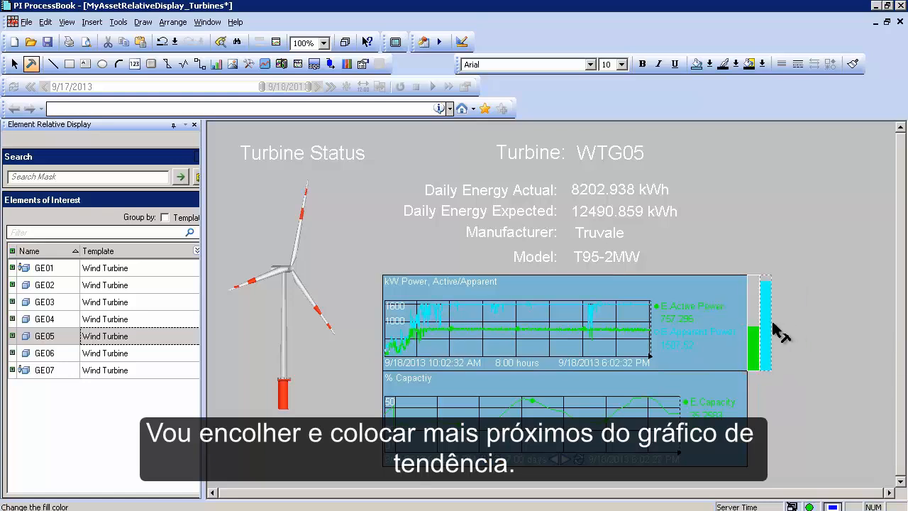
click(754, 386)
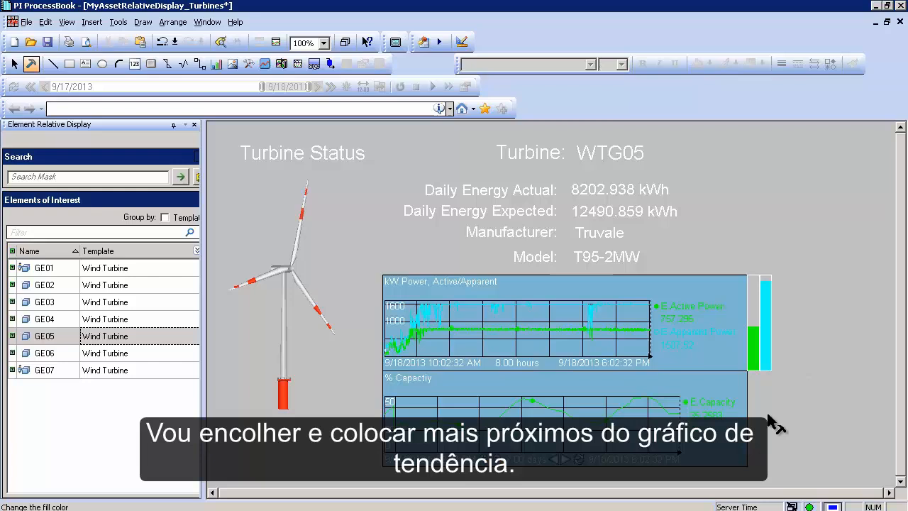
Step: Copy the green bar graph beside the Capacity trend and change the copy's tag to E.Capacity
click(751, 327)
drag(756, 348, 755, 393)
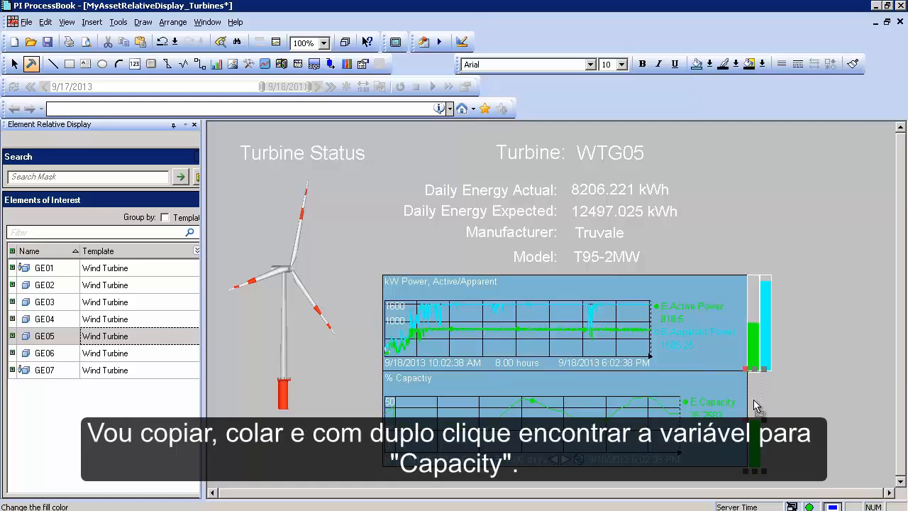
double_click(757, 408)
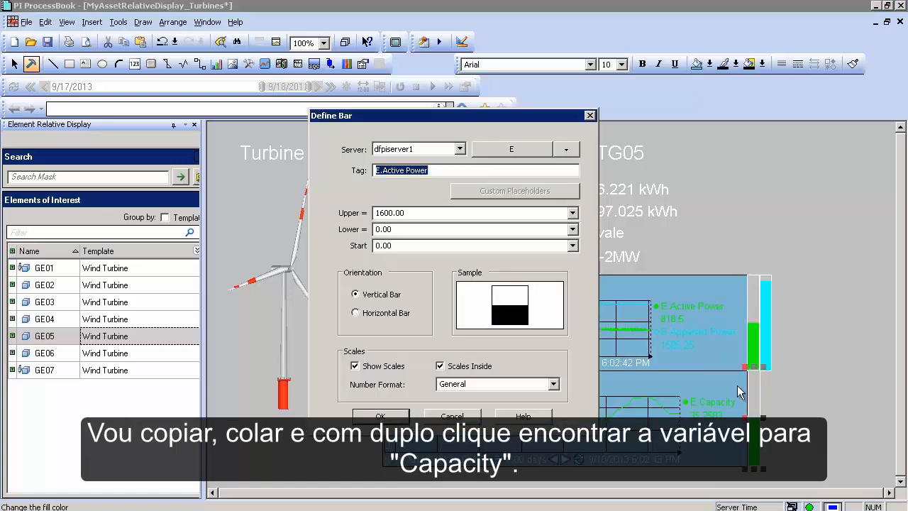
click(567, 149)
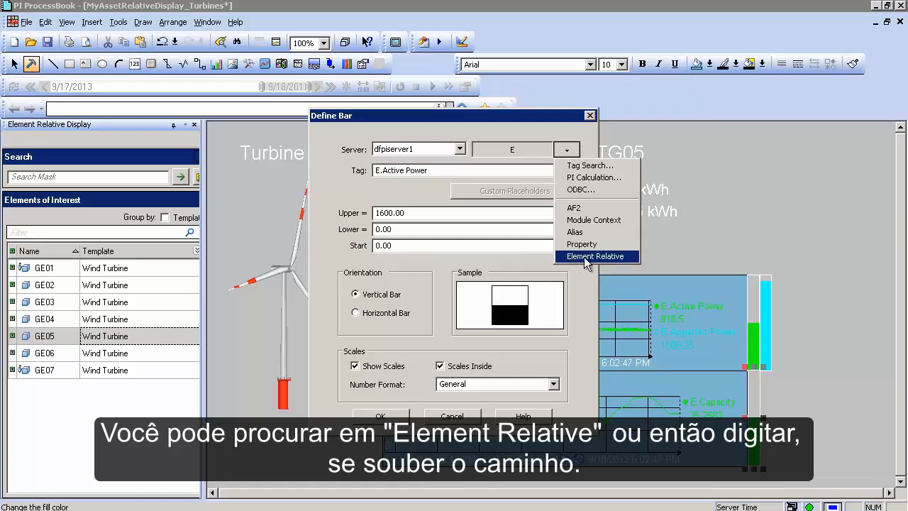
click(468, 179)
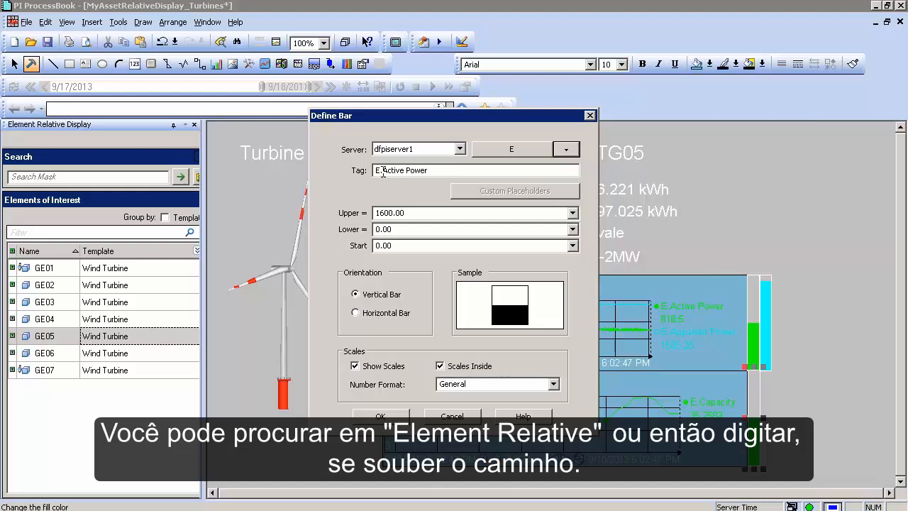
shift+click(446, 174)
text(Capacit)
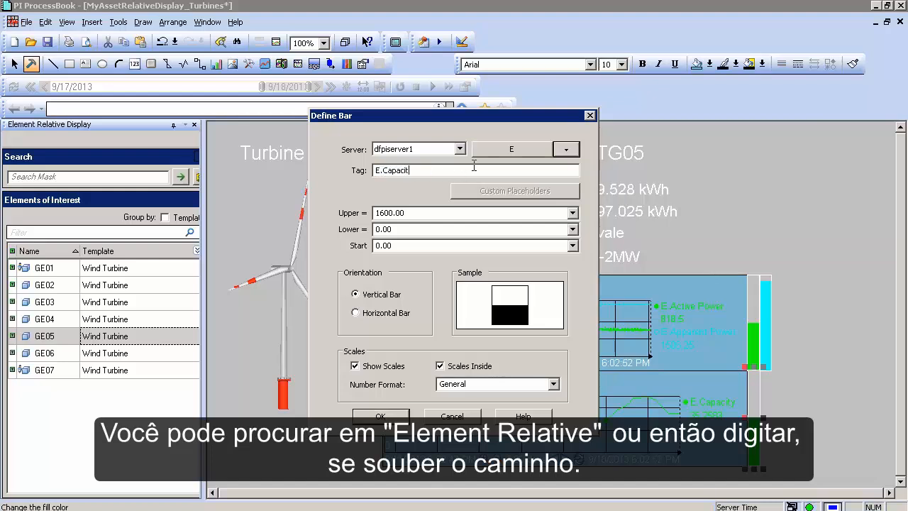
text(y)
Step: Set the Capacity bar graph's upper limit to 100
double_click(400, 212)
text(100)
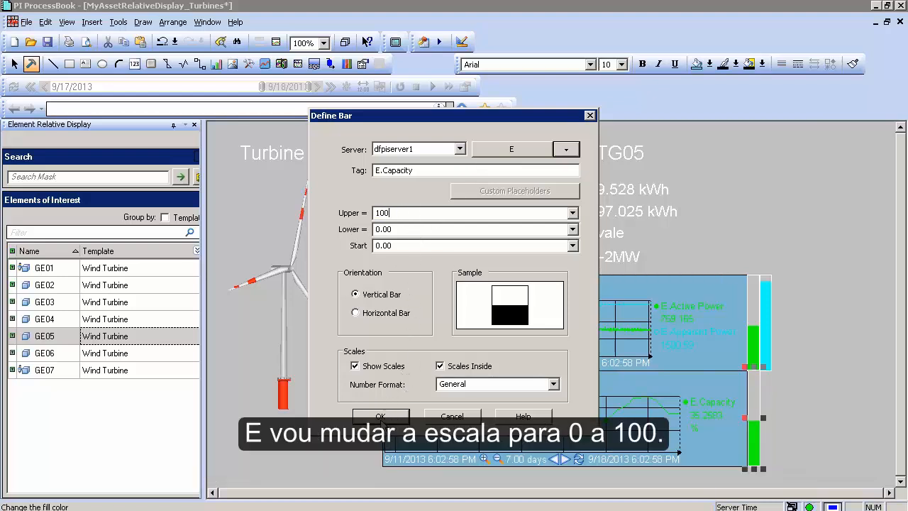
click(380, 416)
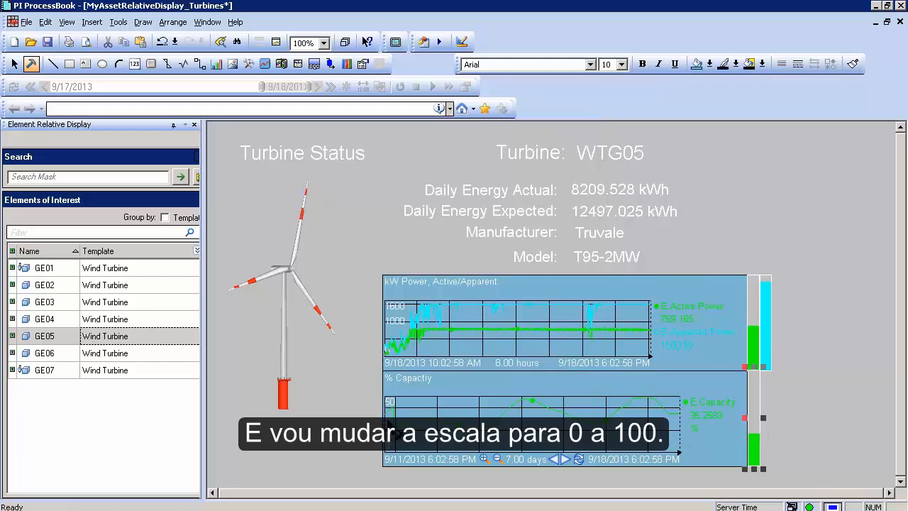
click(800, 420)
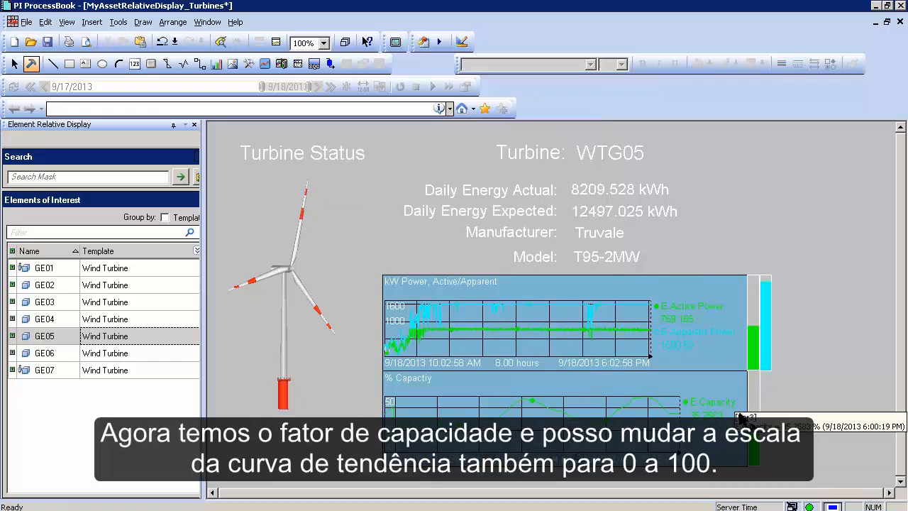
Step: Set the Capacity trend's scale to a minimum of 0 and a maximum of 100
double_click(694, 396)
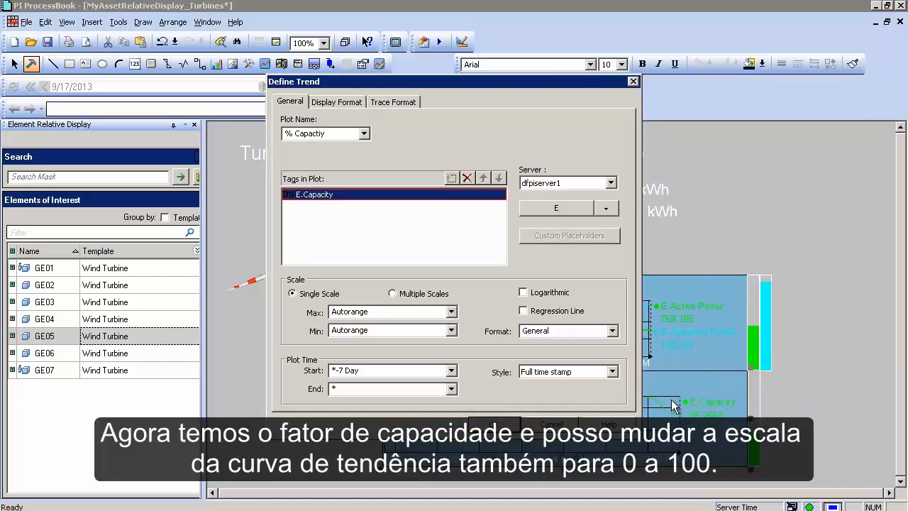
click(383, 312)
key(Tab)
text(0)
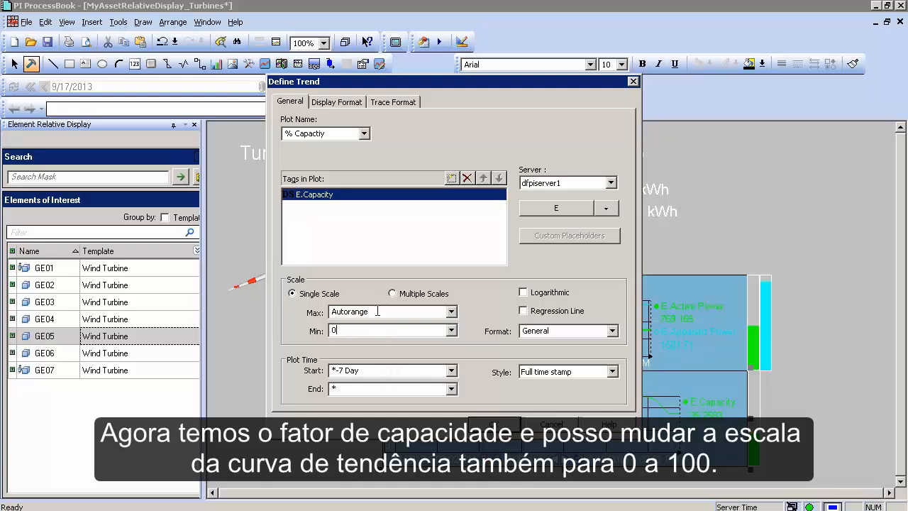
text(100)
click(494, 424)
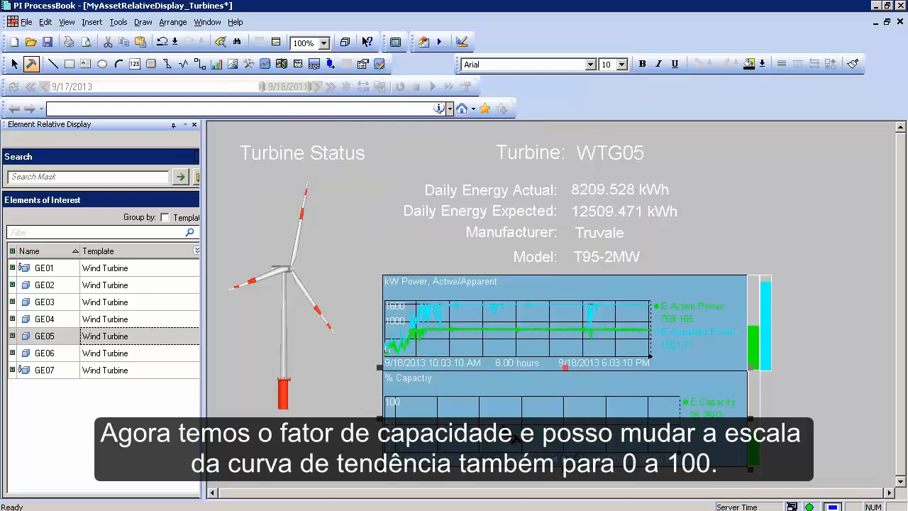
Step: Switch the display through turbines GE01 to GE07 to examine how the values, trends and bar graphs respond
click(809, 415)
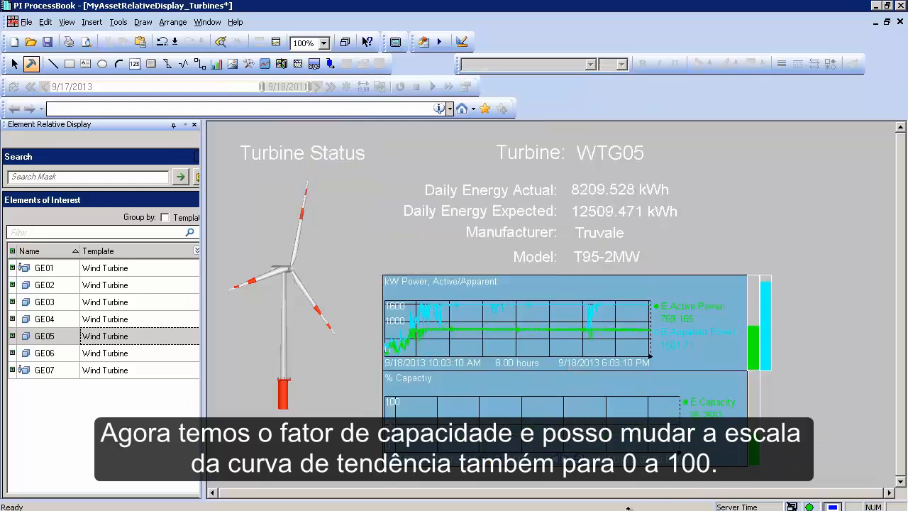
click(110, 319)
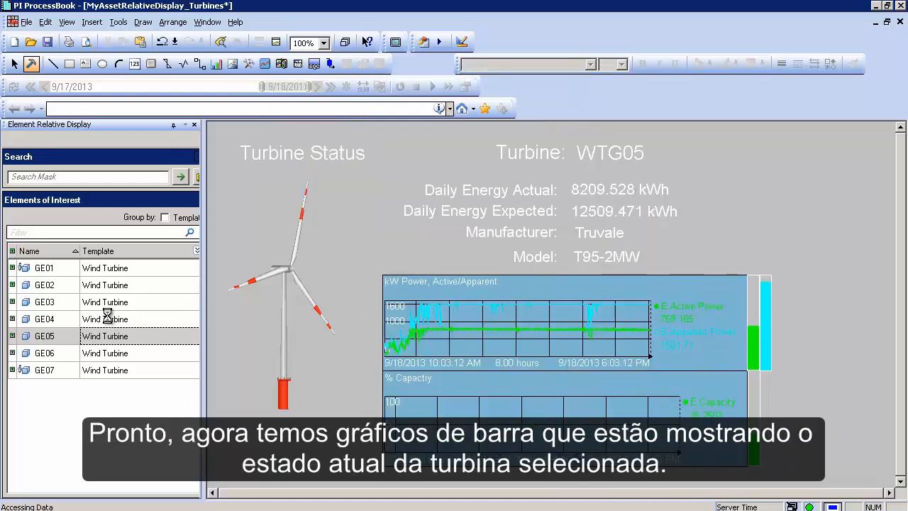
click(105, 285)
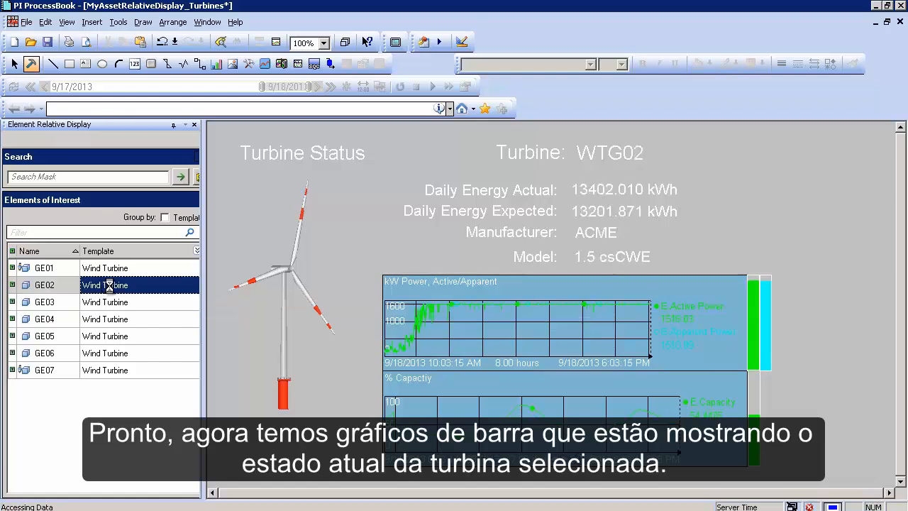
click(107, 268)
click(107, 302)
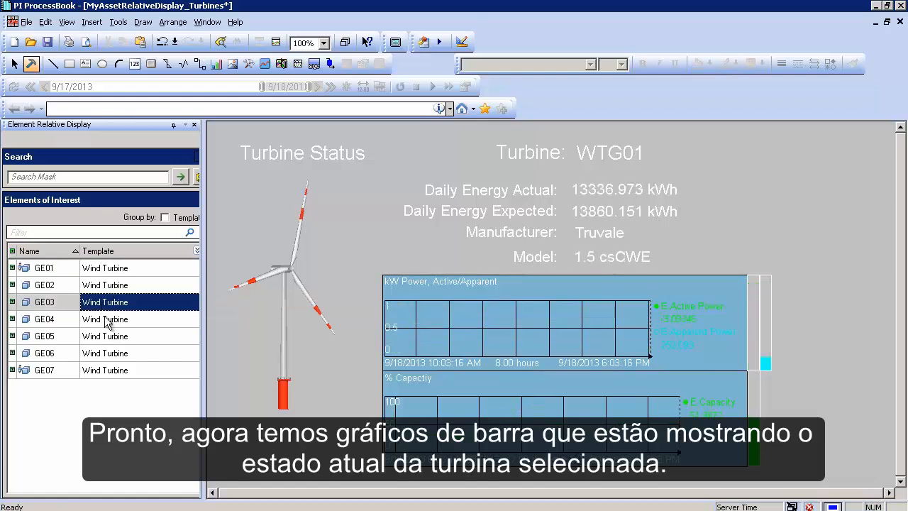
click(106, 322)
click(116, 286)
click(113, 271)
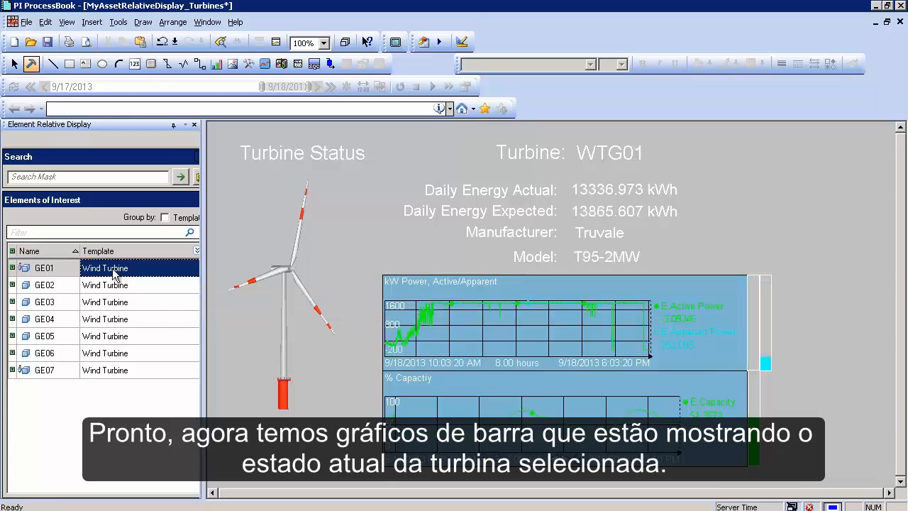
click(110, 303)
click(106, 336)
click(108, 354)
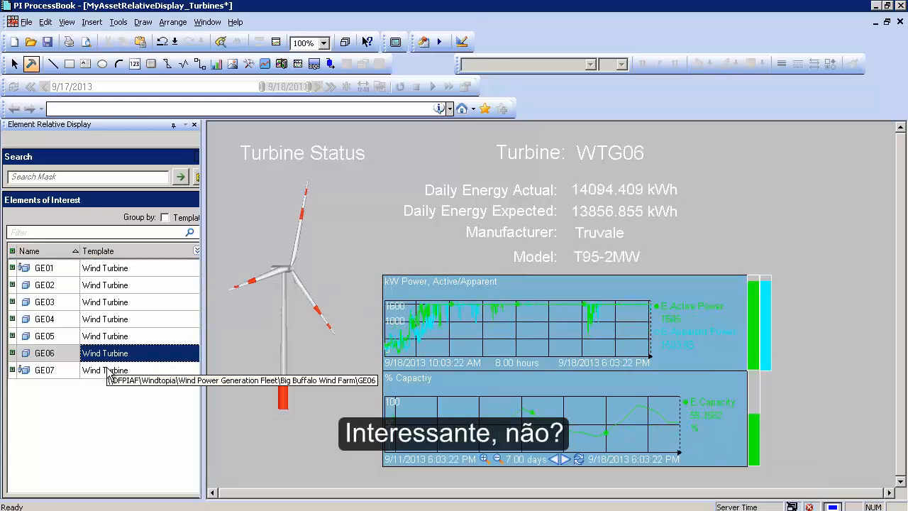
click(108, 370)
click(107, 336)
click(107, 303)
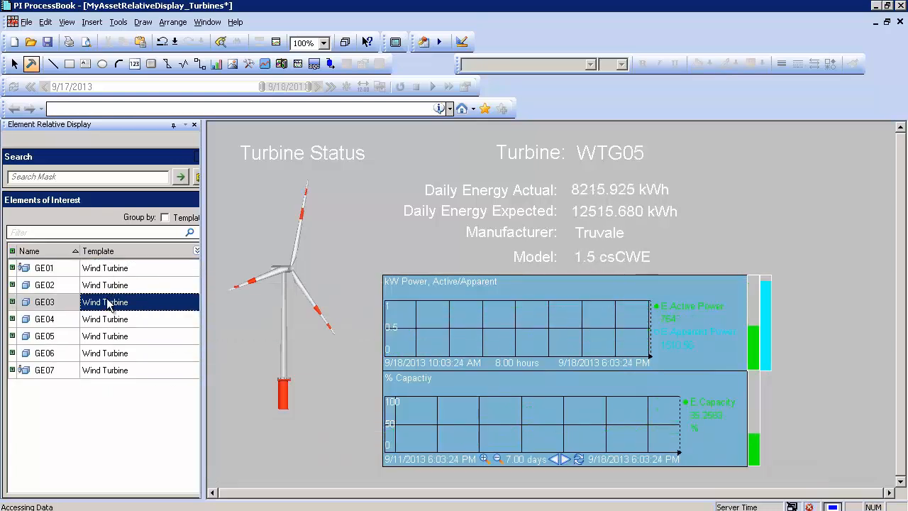
click(112, 285)
click(112, 270)
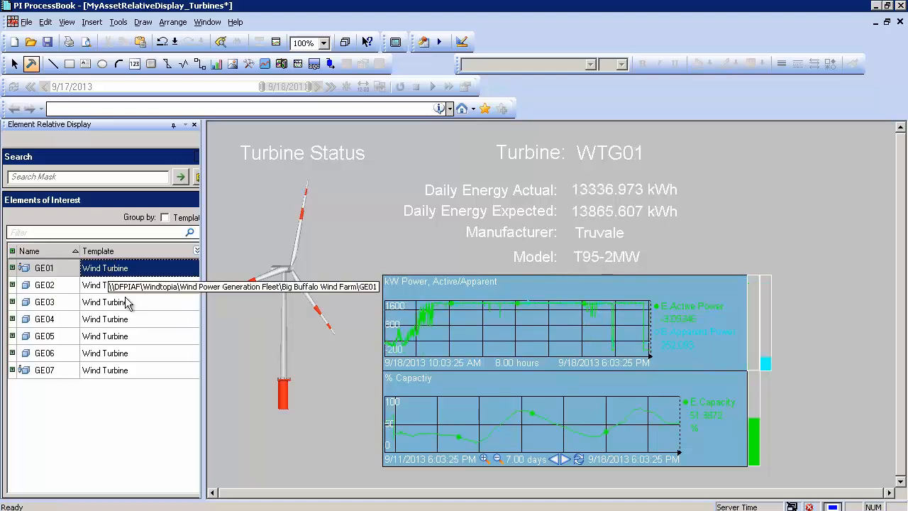
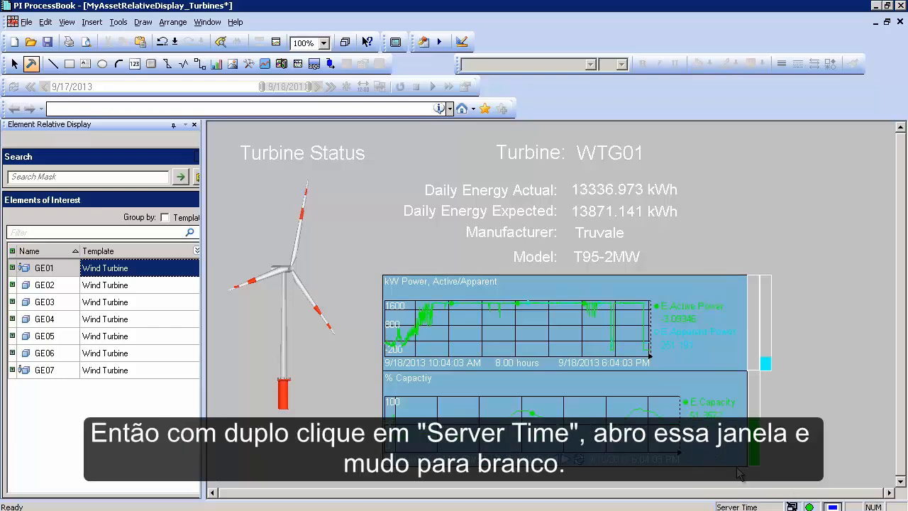
Step: Set the display's background color to white
double_click(738, 506)
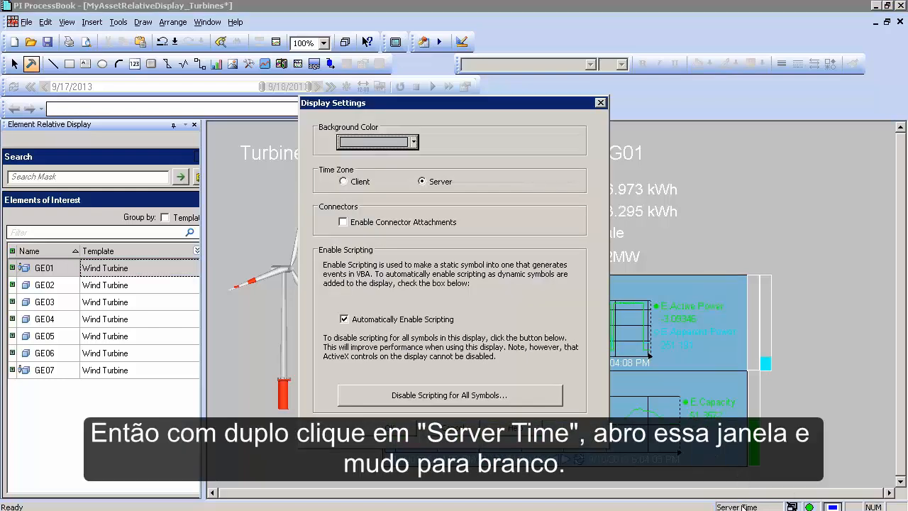
click(339, 142)
click(345, 162)
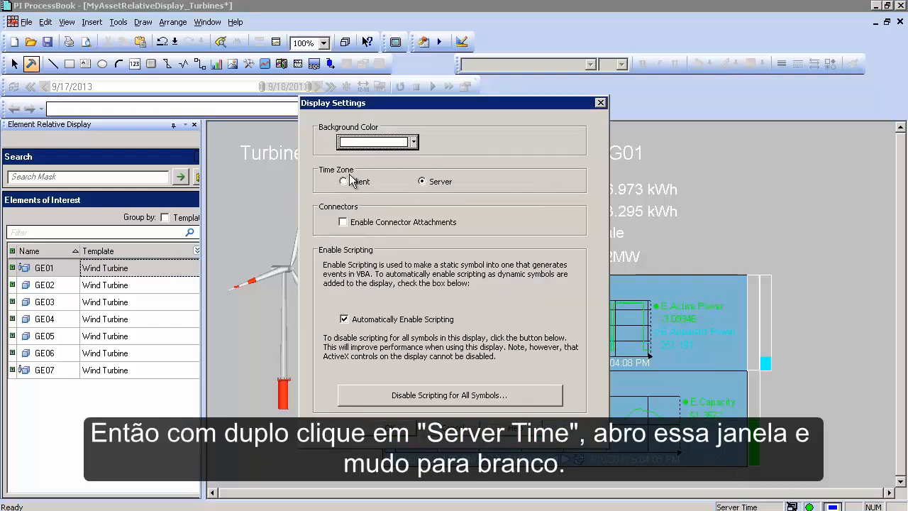
click(391, 428)
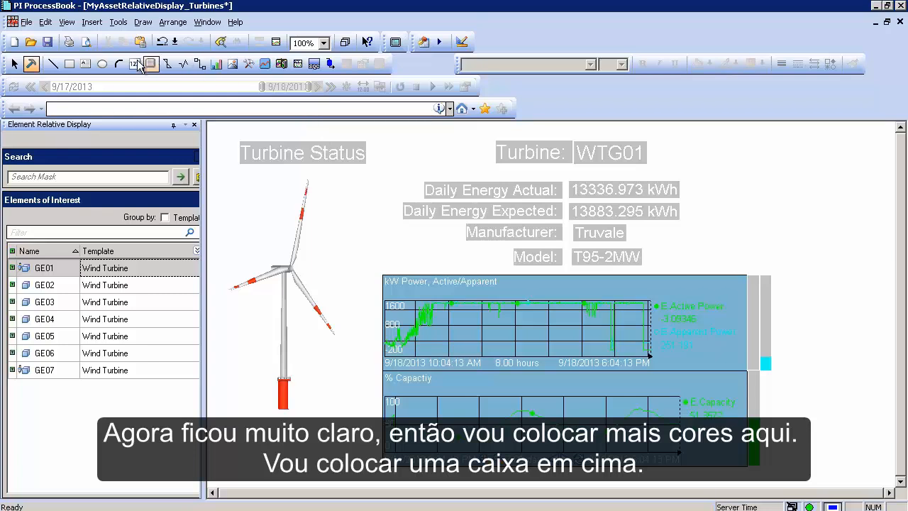
Step: Draw a wide rectangle across the Turbine Status and Turbine title row and fill it purple
click(69, 63)
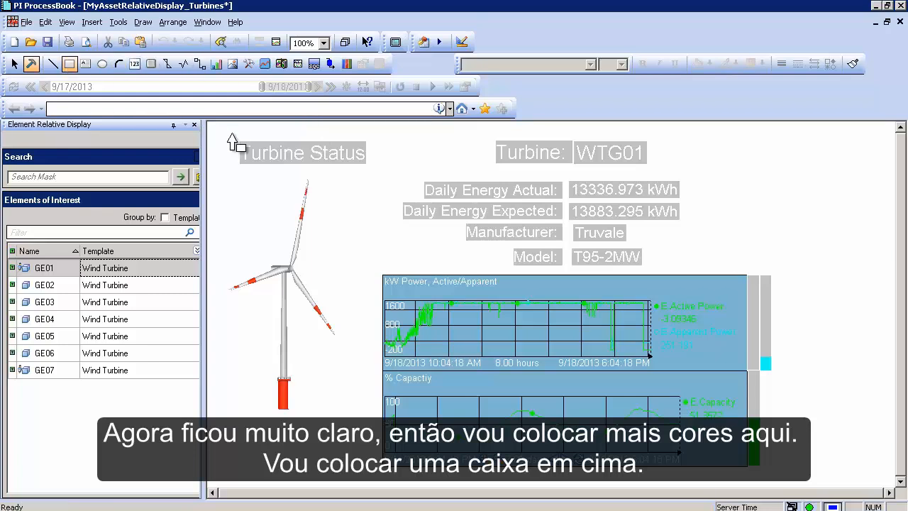
drag(219, 126, 853, 168)
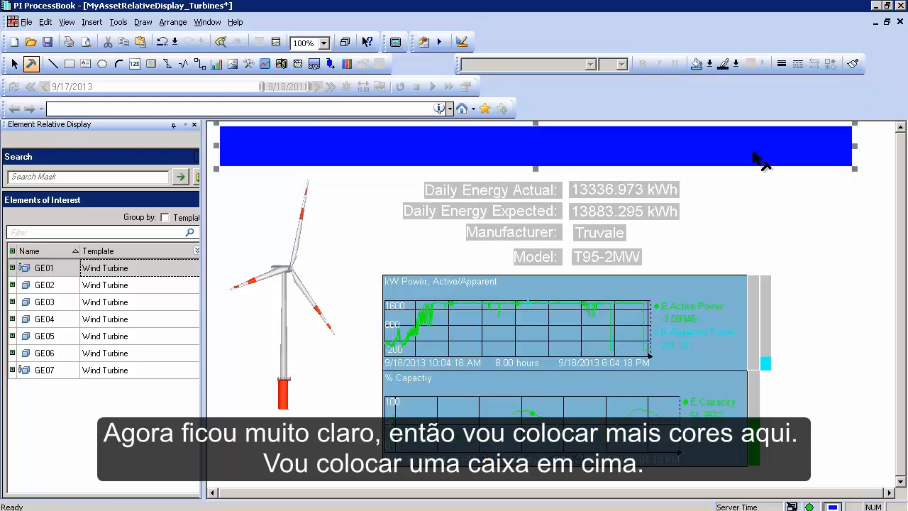
click(709, 64)
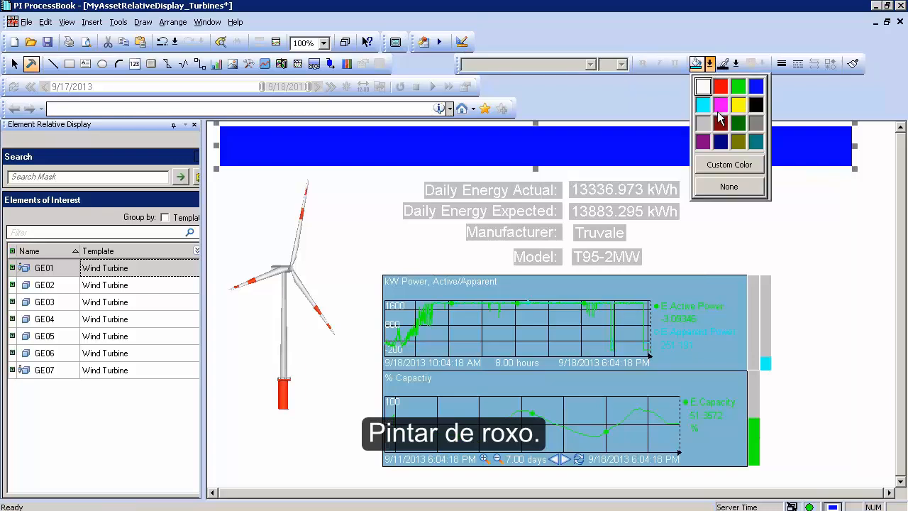
click(702, 142)
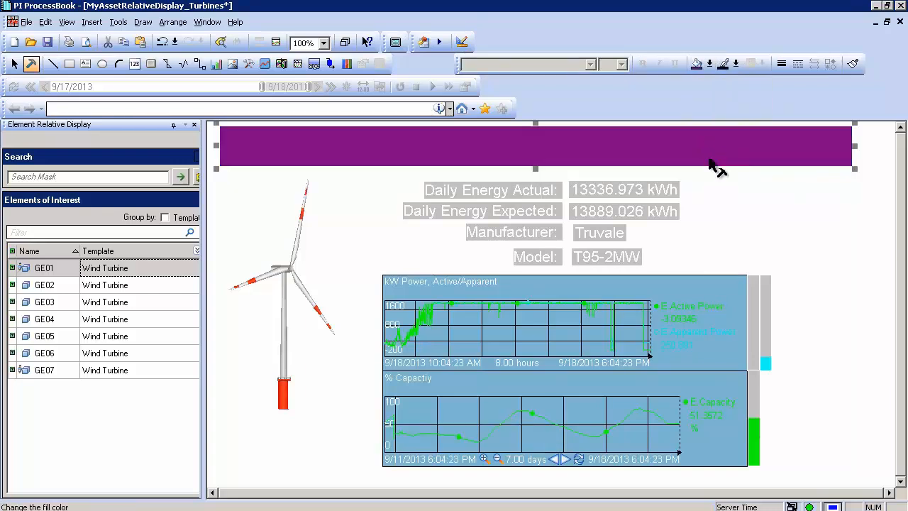
Step: Send the purple banner behind the title texts and shift it slightly left
click(171, 23)
click(213, 97)
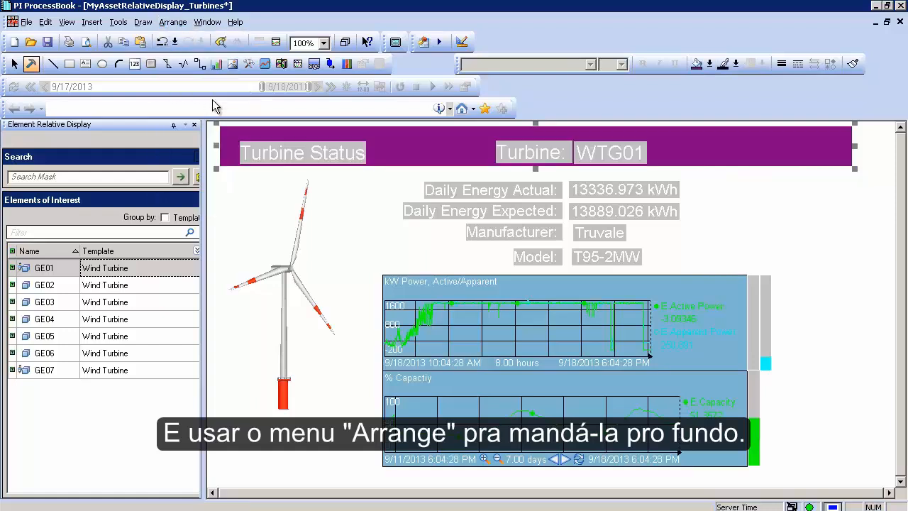
drag(390, 154, 383, 155)
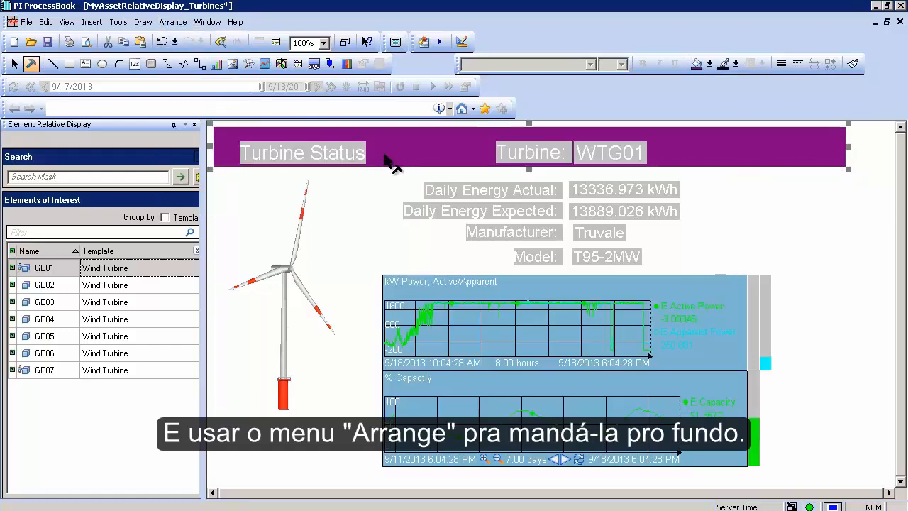
click(401, 201)
Step: Copy the purple banner and resize the copy to cover the column of labels from Daily Energy Actual to Model
click(740, 152)
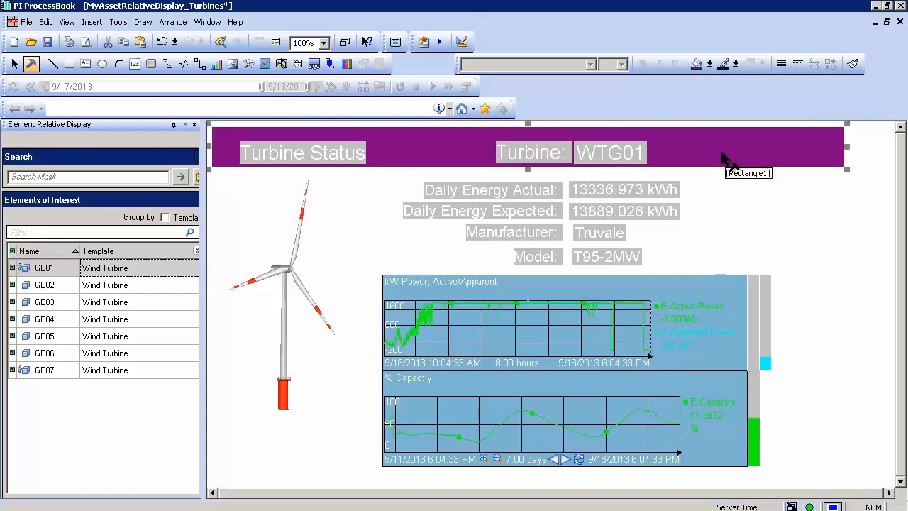
key(ctrl+c)
key(ctrl+v)
drag(734, 175, 388, 199)
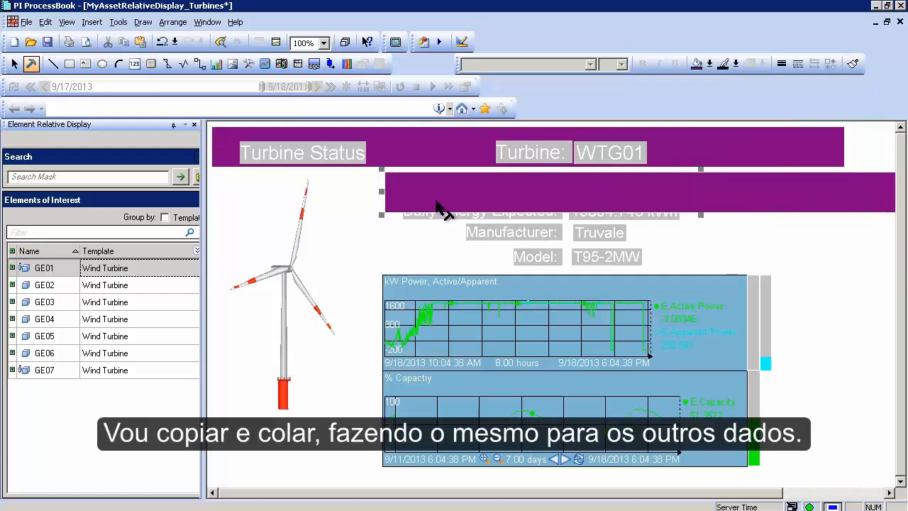
drag(697, 270, 729, 269)
drag(810, 227, 359, 230)
drag(276, 223, 383, 227)
Step: Send the copied purple rectangle behind the labels and nudge it slightly right
click(180, 26)
click(218, 107)
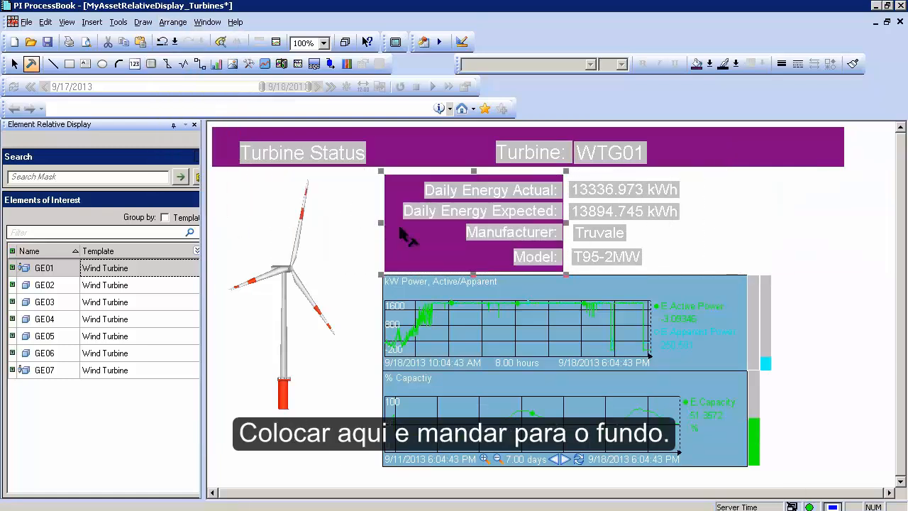
key(Right)
key(Right)
key(Right)
key(Right)
key(Right)
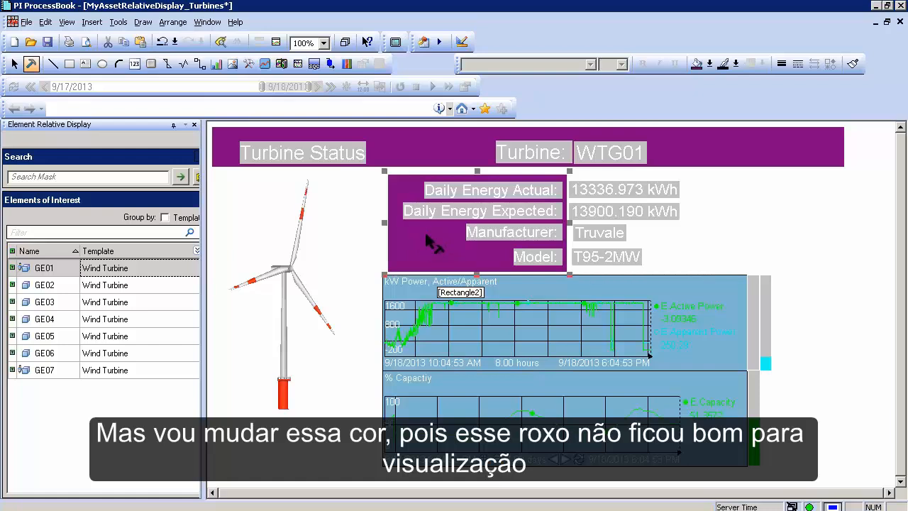
Step: Fill the rectangle behind the labels with a custom light purple of hue 195, saturation 166 and luminance 207
click(709, 64)
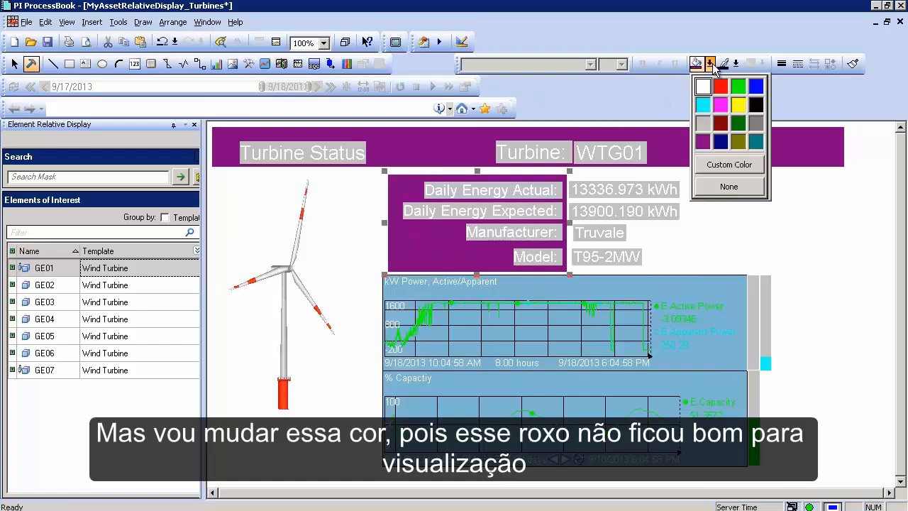
click(724, 164)
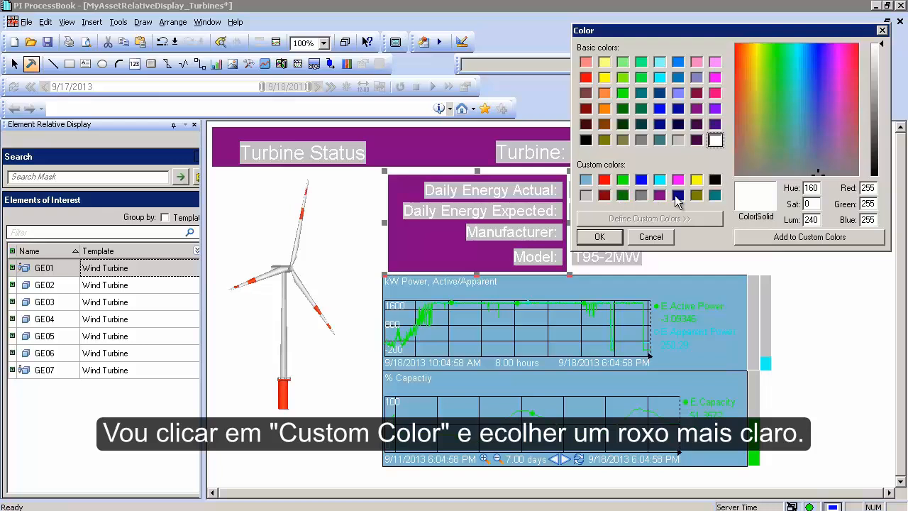
drag(809, 161, 836, 84)
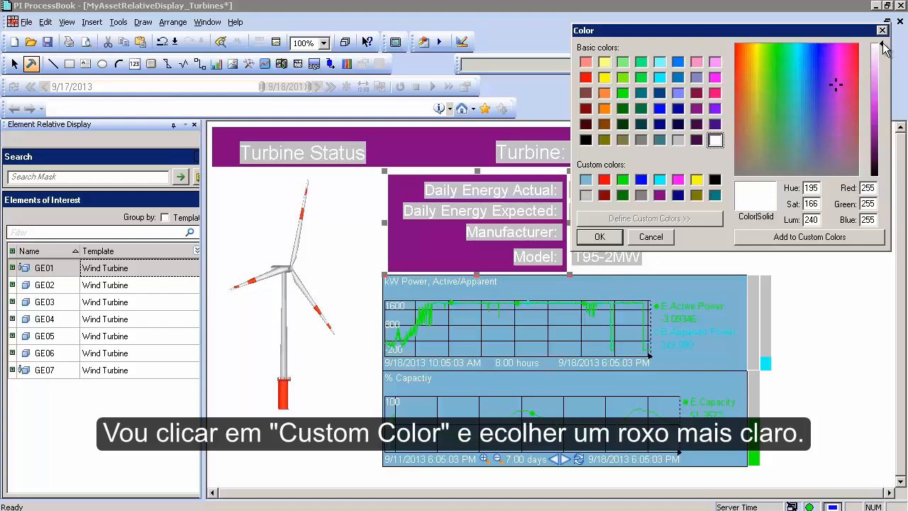
mouse_move(884, 57)
mouse_down()
mouse_move(884, 71)
mouse_move(884, 63)
mouse_up()
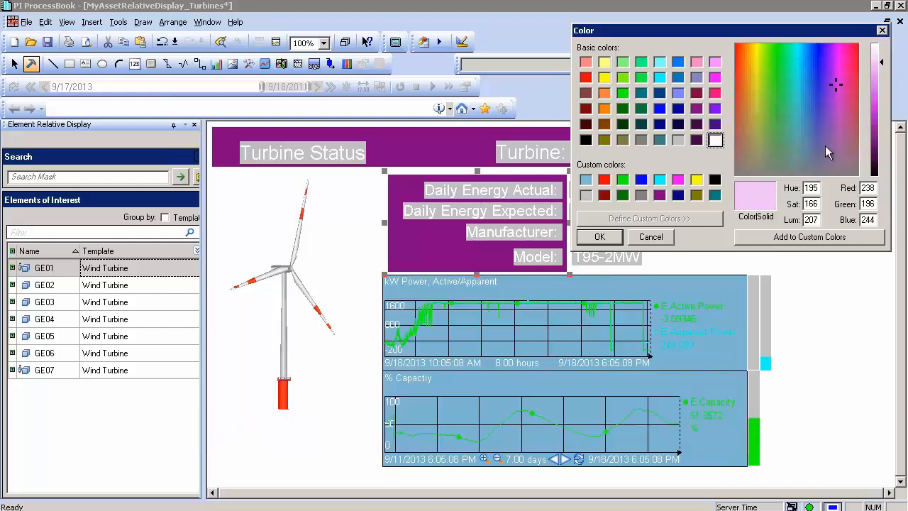
click(764, 240)
click(600, 237)
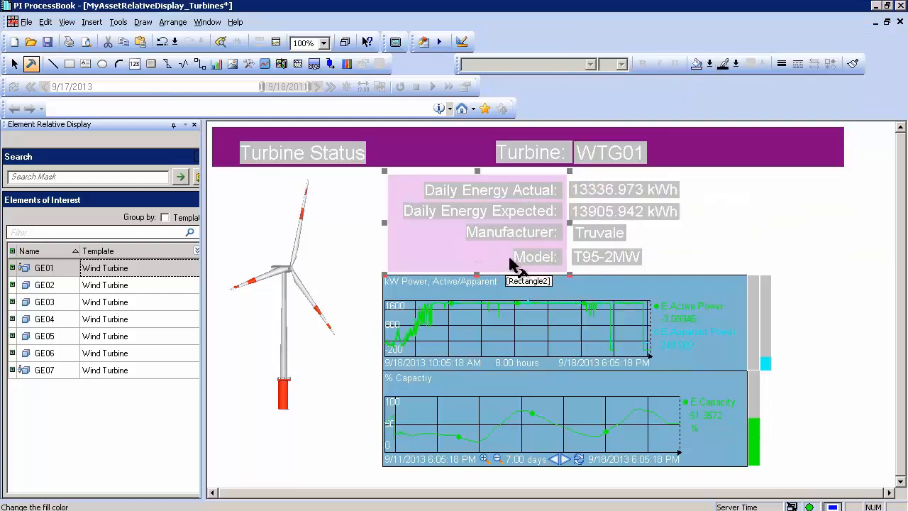
Step: Paste a copy of the light purple rectangle over the value column and send it behind the values
key(ctrl+v)
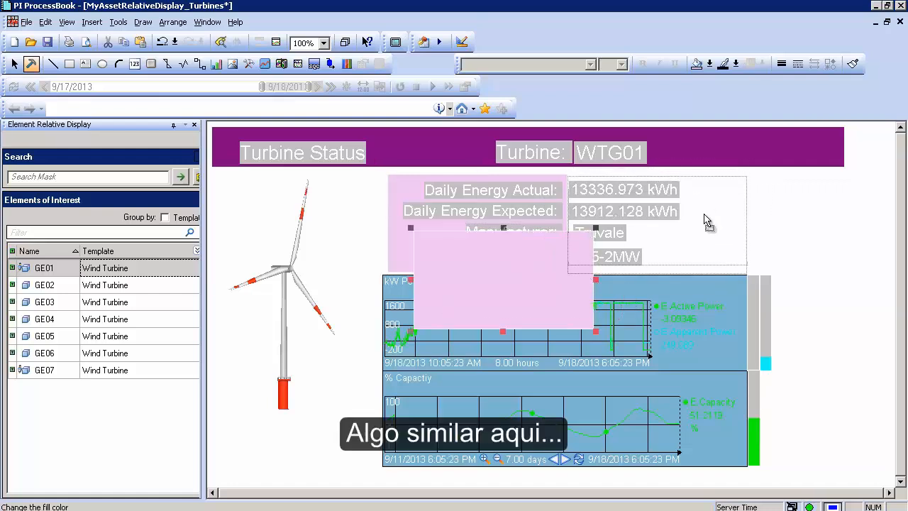
drag(707, 220, 706, 230)
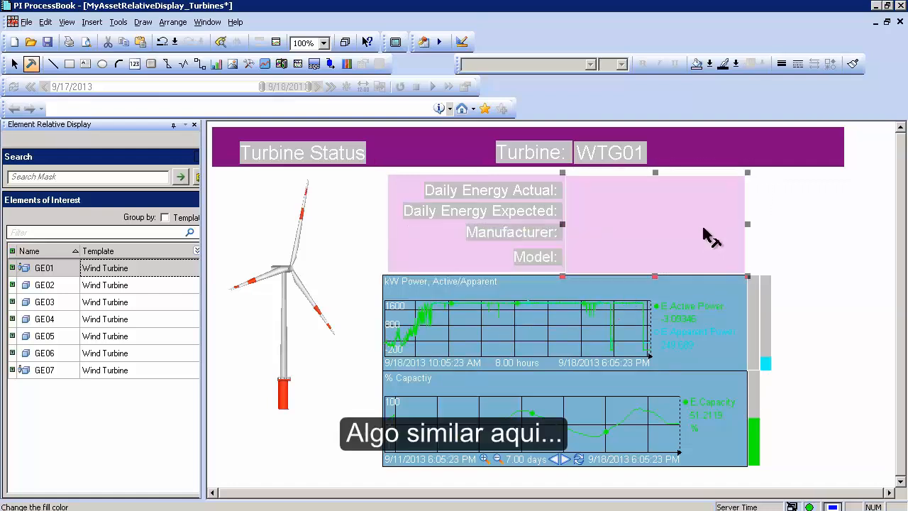
right_click(705, 227)
click(714, 206)
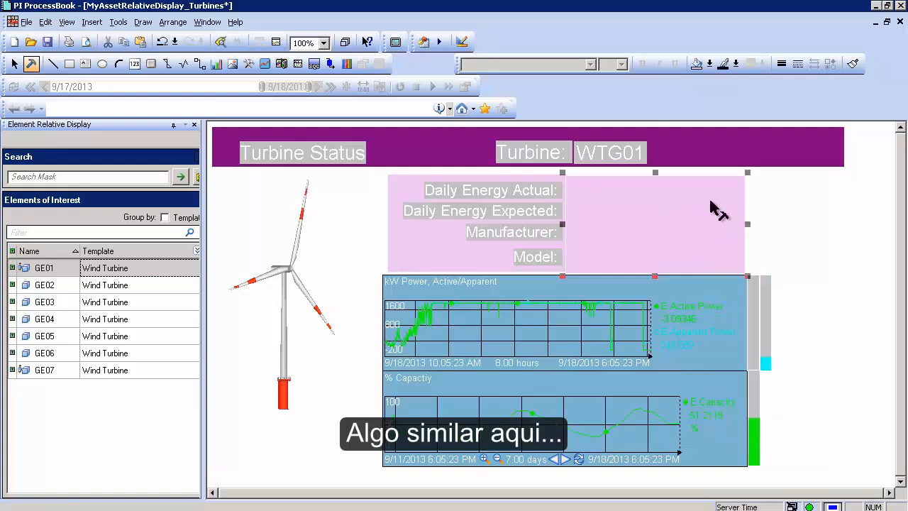
click(172, 22)
click(208, 100)
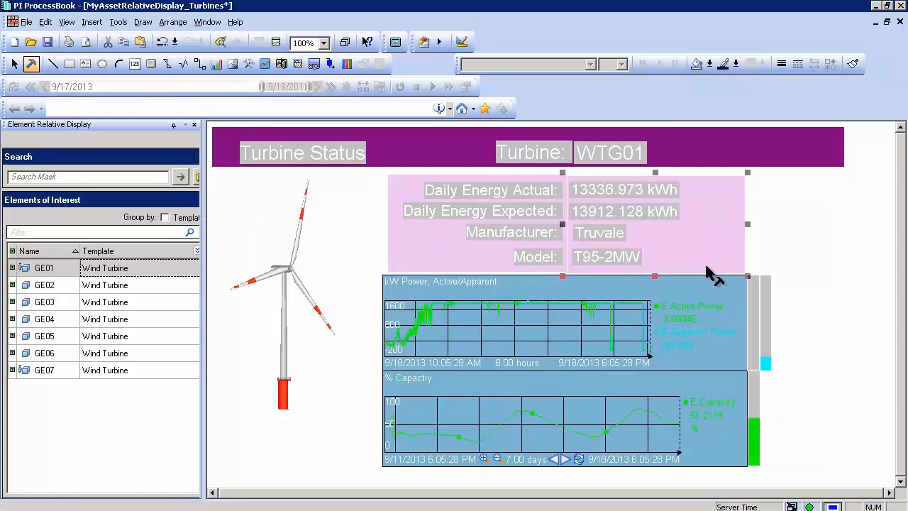
Step: Give the rectangle behind the values a white fill and a black outline
click(709, 64)
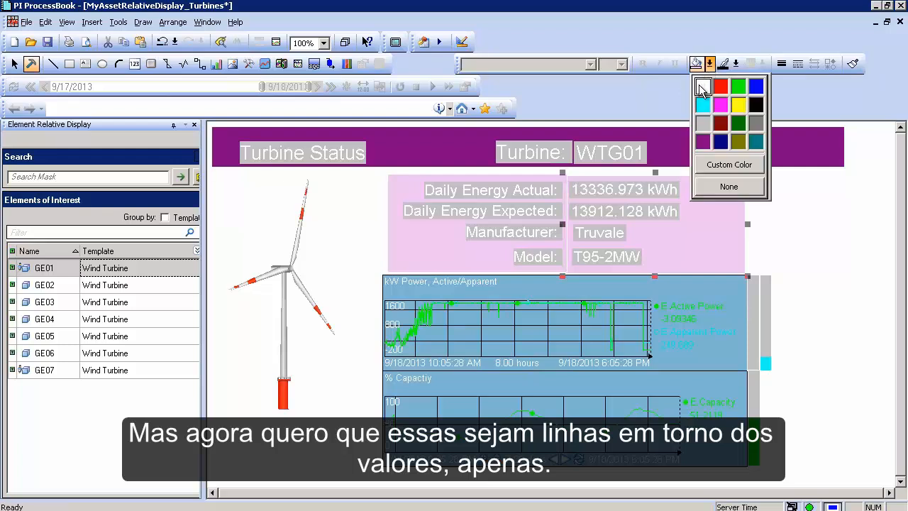
click(704, 89)
click(736, 64)
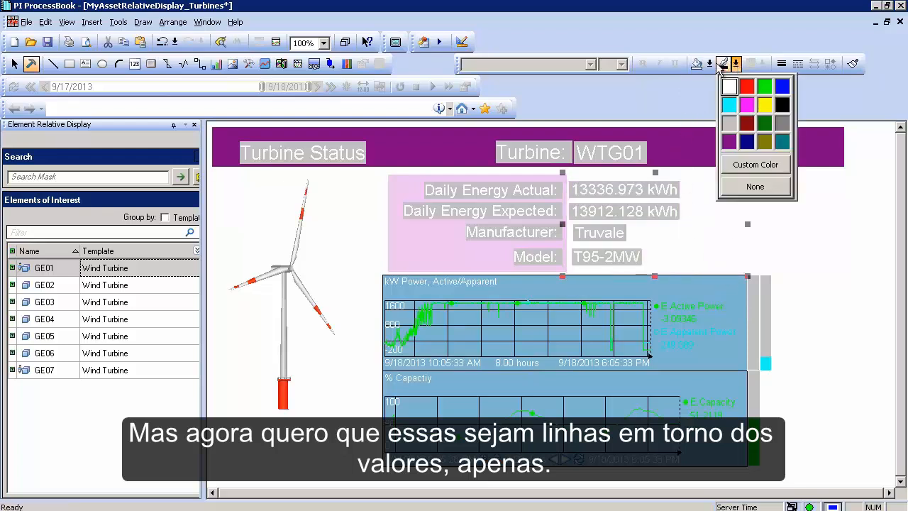
click(724, 73)
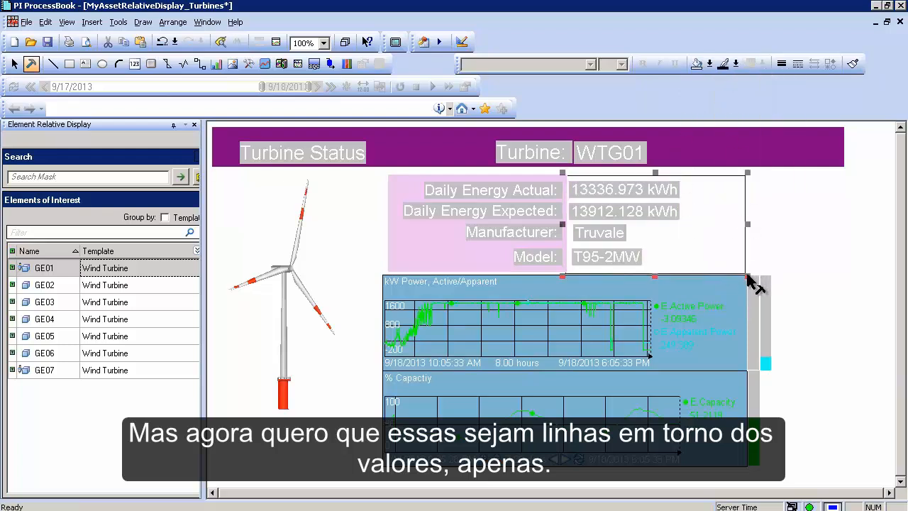
Step: Shrink the white outlined rectangle to frame only the Daily Energy Actual value, align it with that row, and remove the stray copies
drag(747, 275, 572, 215)
key(ctrl+d)
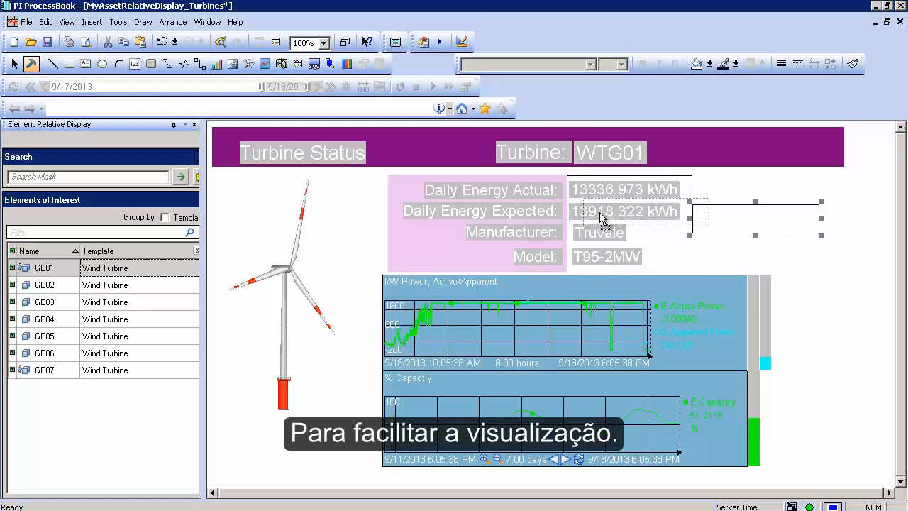
click(689, 192)
drag(629, 174, 630, 180)
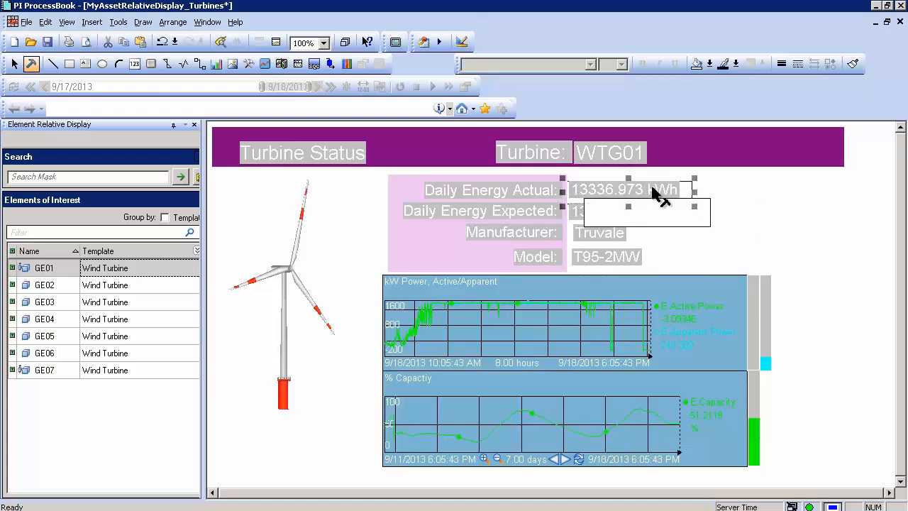
key(Up)
key(Up)
key(Up)
key(Up)
key(Up)
key(Up)
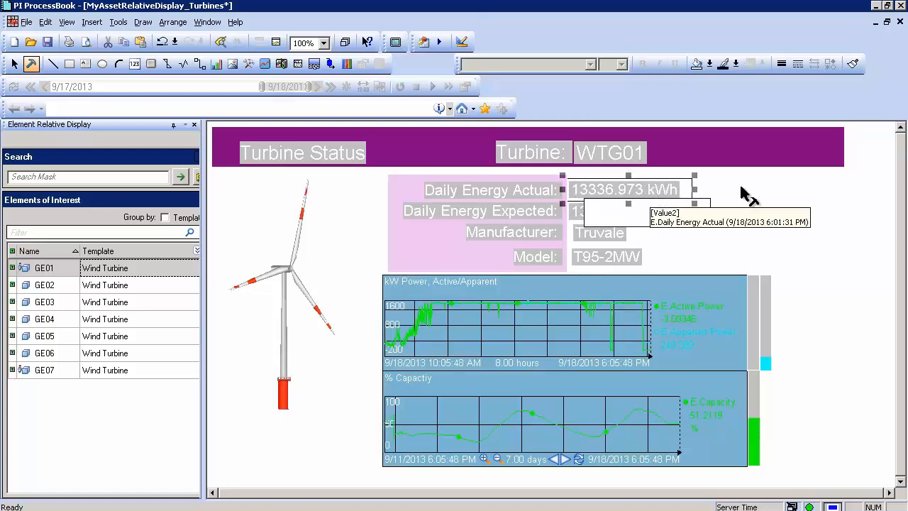
click(701, 218)
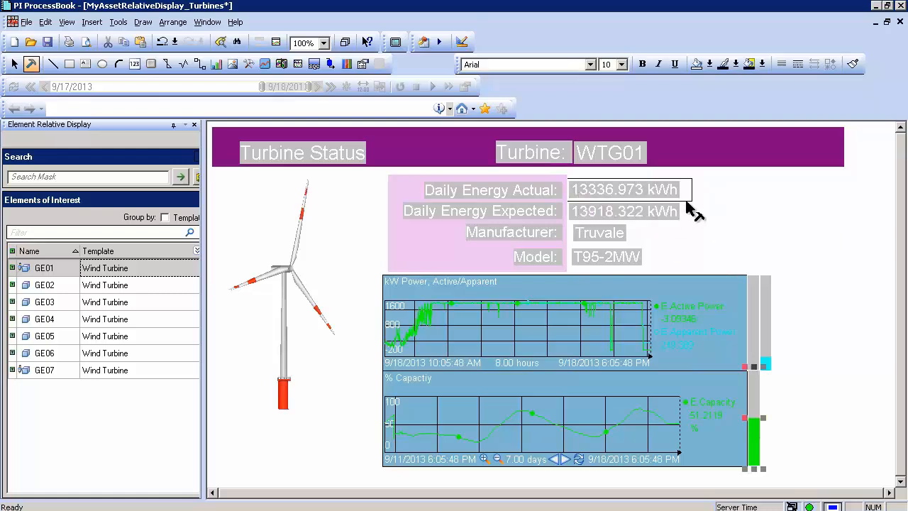
Step: Paste three copies of the Daily Energy Actual box, stacked beside the value column
click(685, 202)
key(ctrl+c)
key(ctrl+v)
drag(706, 215, 698, 254)
key(ctrl+v)
key(ctrl+v)
Step: Send each of the three copied boxes to the back of the stacking order
click(168, 24)
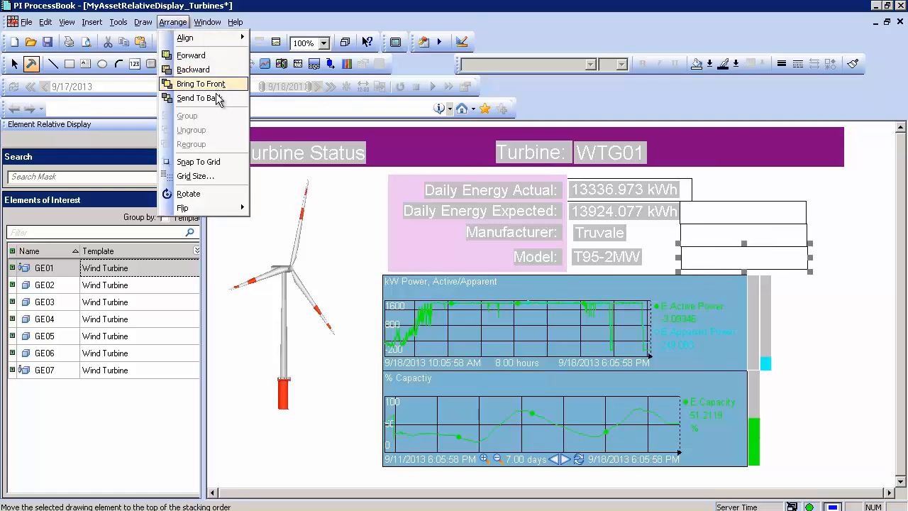
click(216, 97)
click(706, 241)
click(178, 24)
click(207, 97)
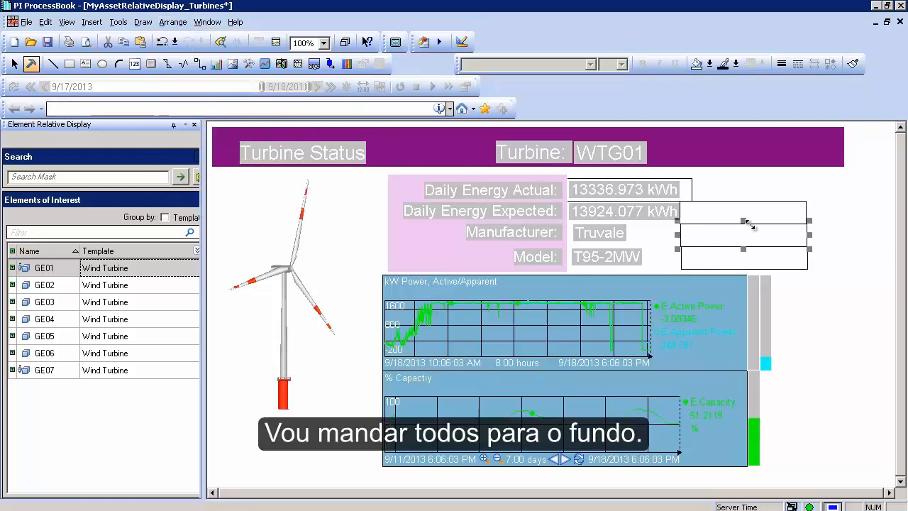
click(743, 215)
click(172, 22)
click(188, 97)
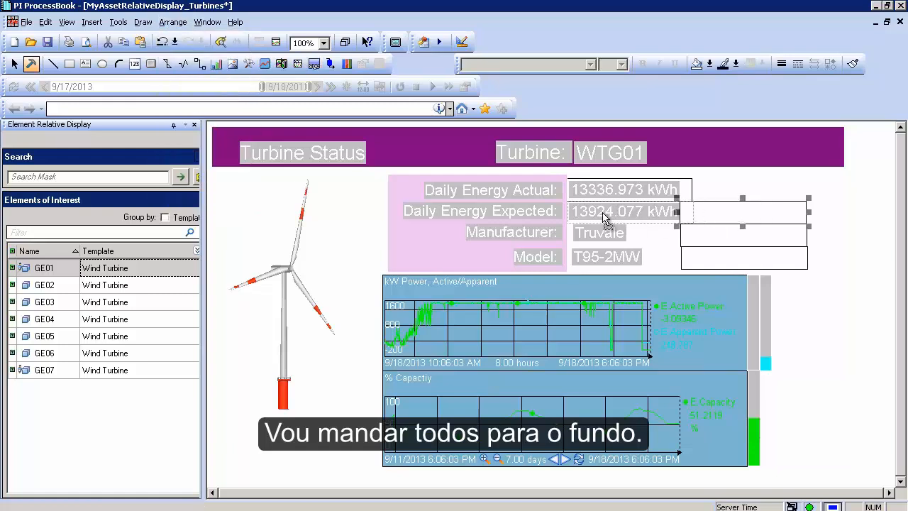
Step: Move the three copied boxes over the Daily Energy Expected, Manufacturer and Model values
drag(603, 213, 603, 212)
drag(719, 236, 604, 235)
drag(695, 261, 575, 260)
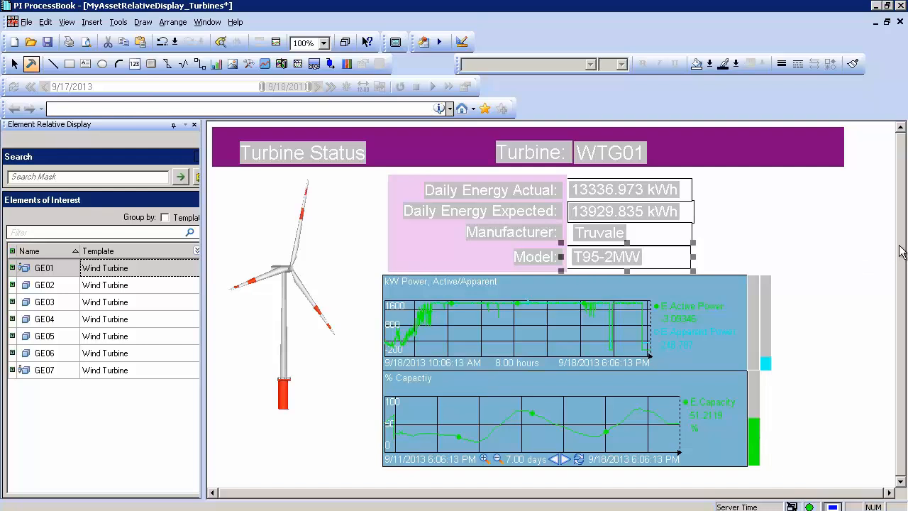
Step: Nudge the Model box into alignment, then give the light purple rectangle a black outline and match its lower edge to that box
key(Down)
key(Right)
key(Right)
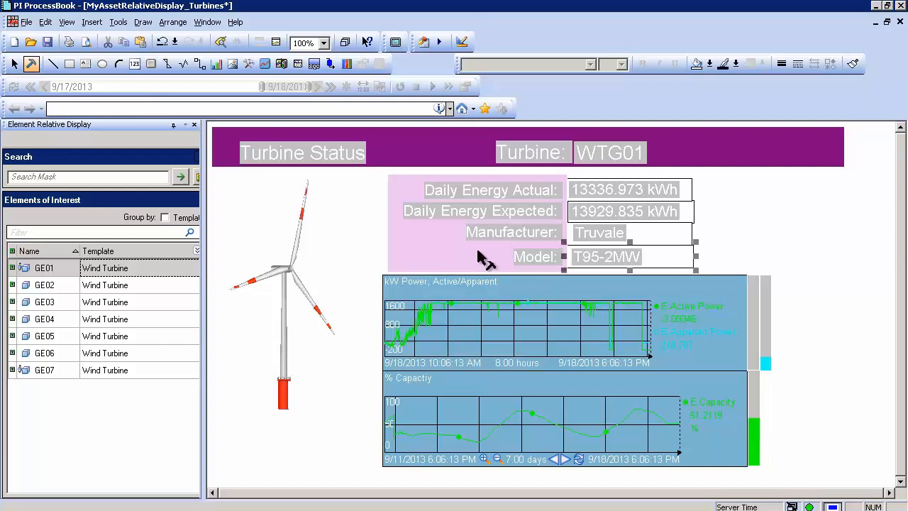
click(443, 248)
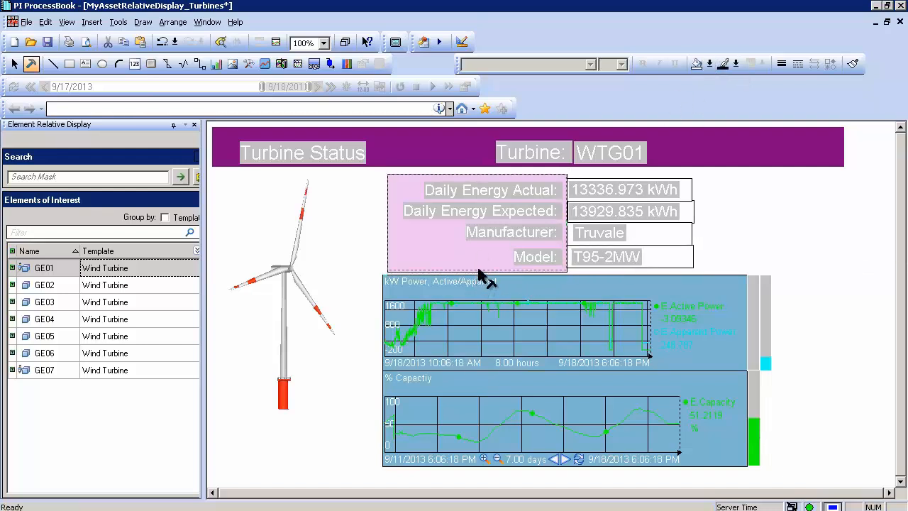
click(685, 254)
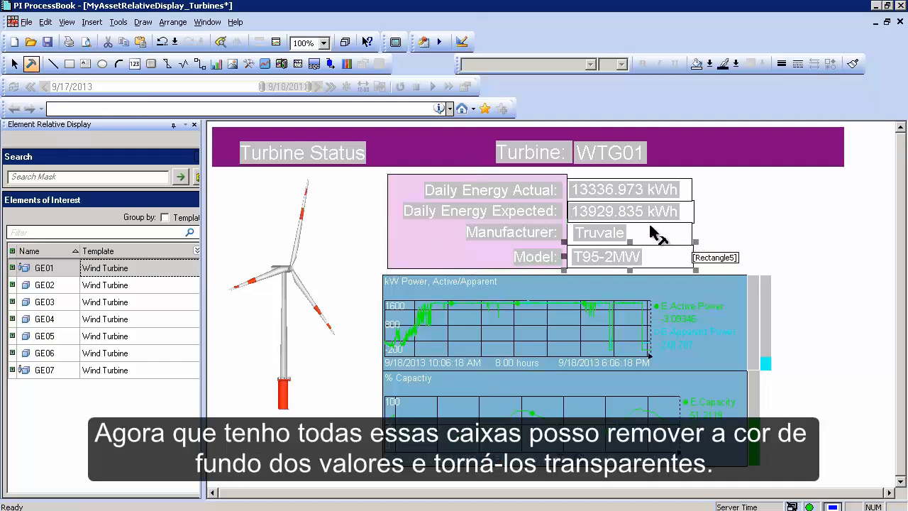
Step: Make the background transparent for all four labels and values, the turbine name with its label, and the Turbine Status title
click(604, 257)
shift+click(543, 259)
shift+click(533, 231)
shift+click(604, 231)
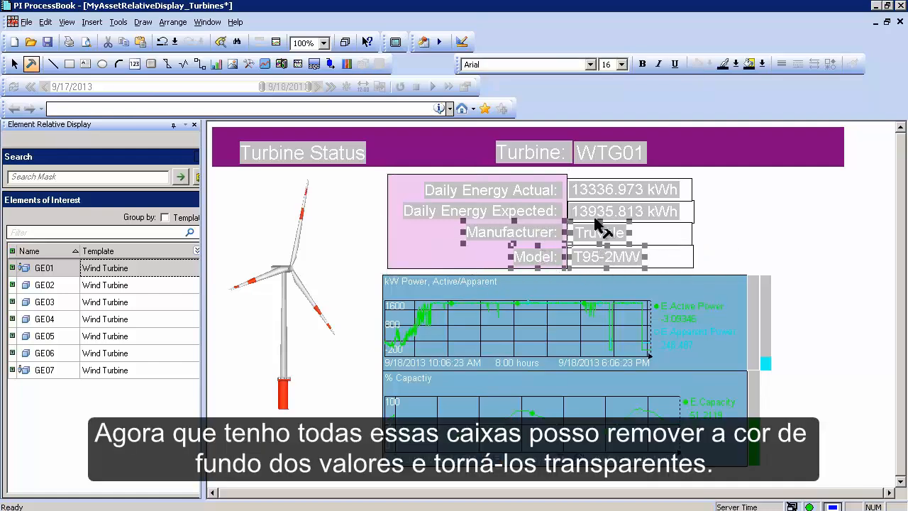
shift+click(603, 211)
shift+click(540, 213)
shift+click(533, 193)
shift+click(595, 190)
shift+click(612, 155)
shift+click(555, 156)
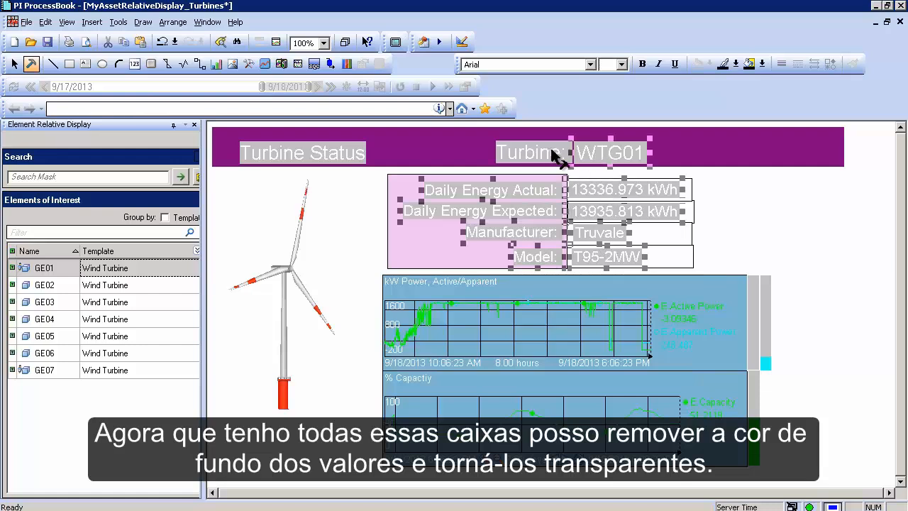
shift+click(330, 160)
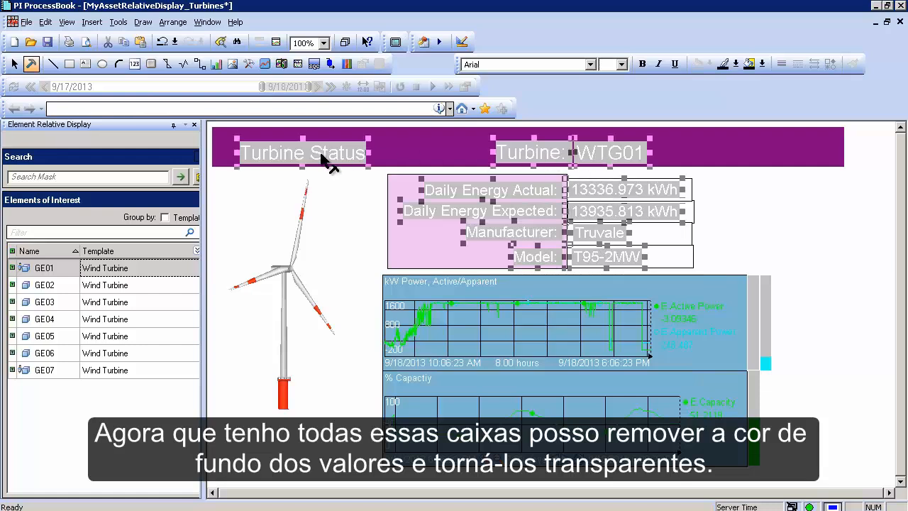
click(762, 64)
click(781, 187)
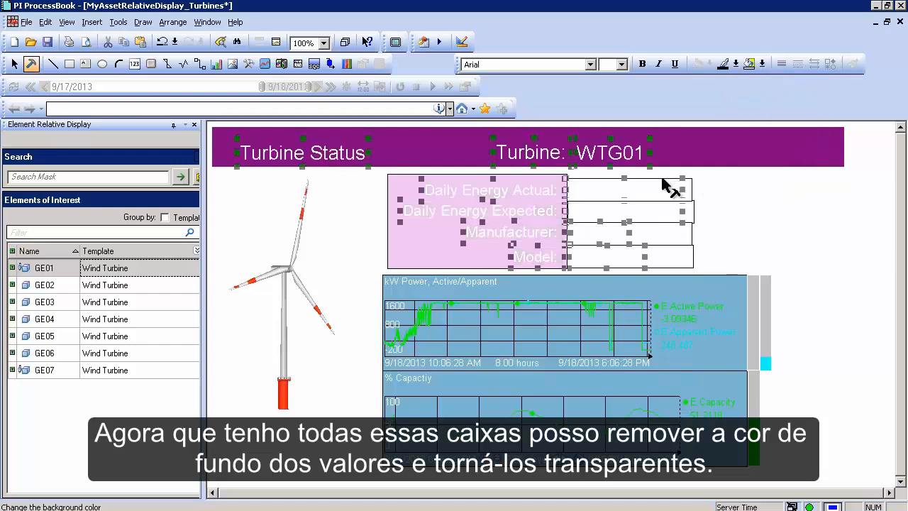
click(713, 205)
Step: Color the text of the four labels and their four values black
click(655, 188)
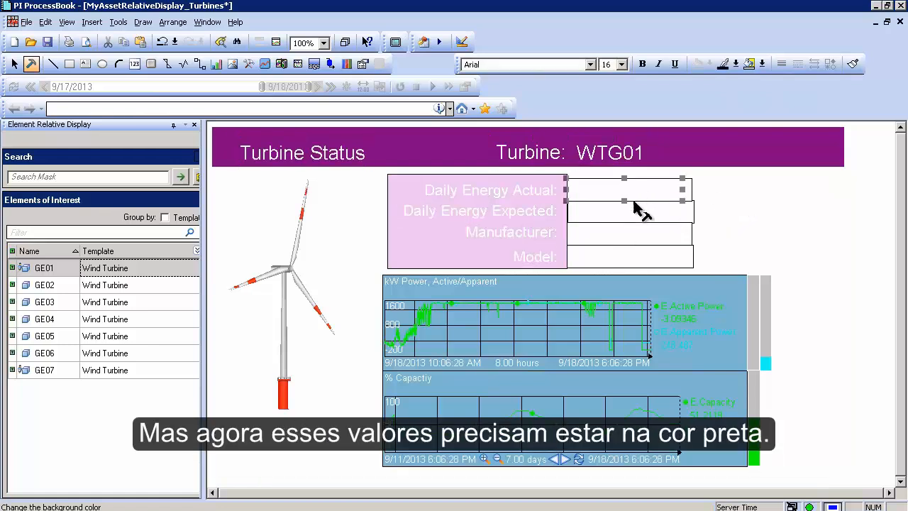
shift+click(624, 212)
shift+click(609, 234)
shift+click(596, 264)
shift+click(542, 259)
shift+click(533, 234)
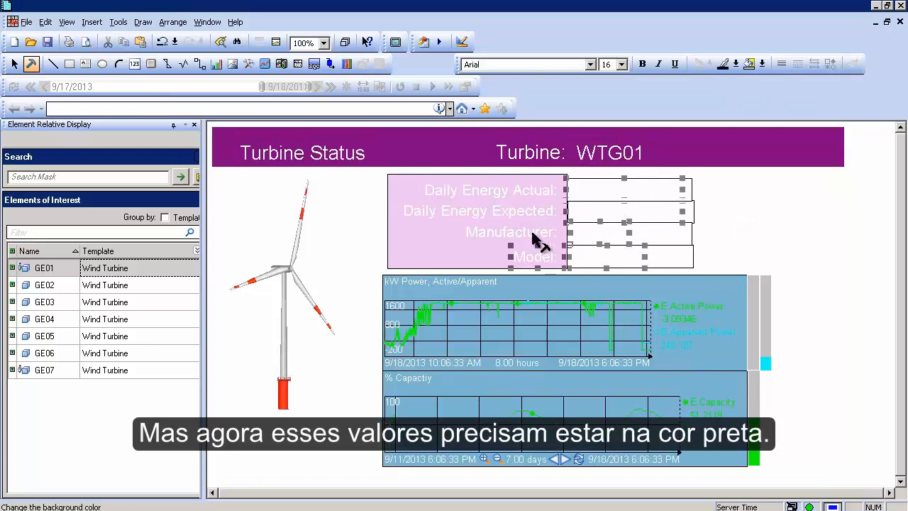
shift+click(532, 211)
shift+click(531, 190)
click(727, 63)
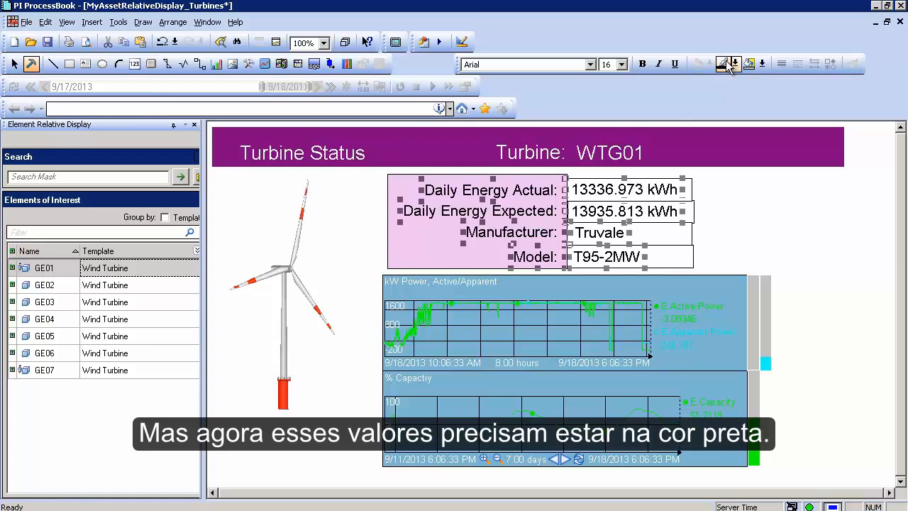
Step: Adjust the widths of the value boxes so that their outer edges line up
click(689, 213)
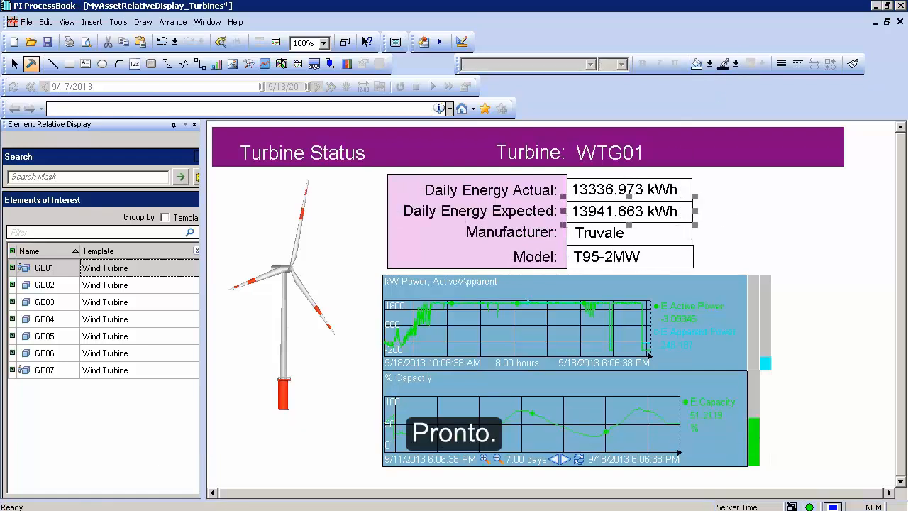
click(692, 236)
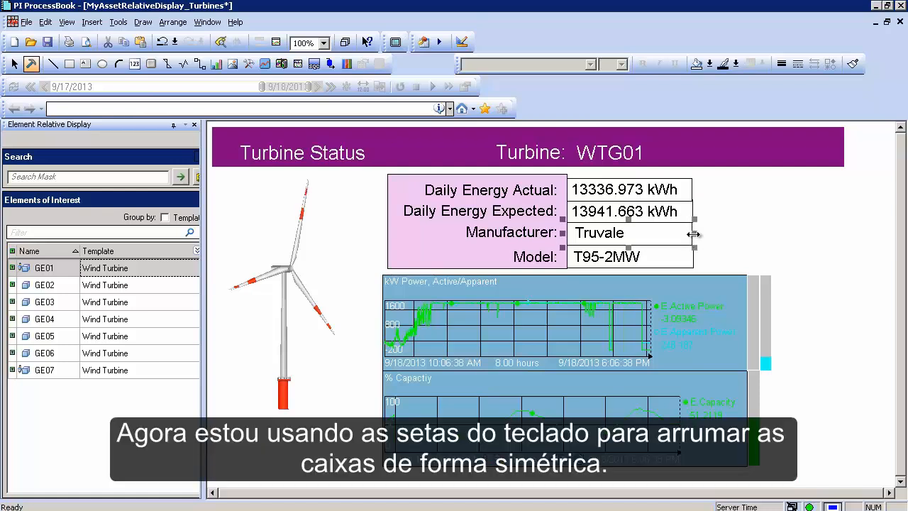
drag(693, 234, 695, 234)
click(687, 195)
drag(694, 190, 693, 190)
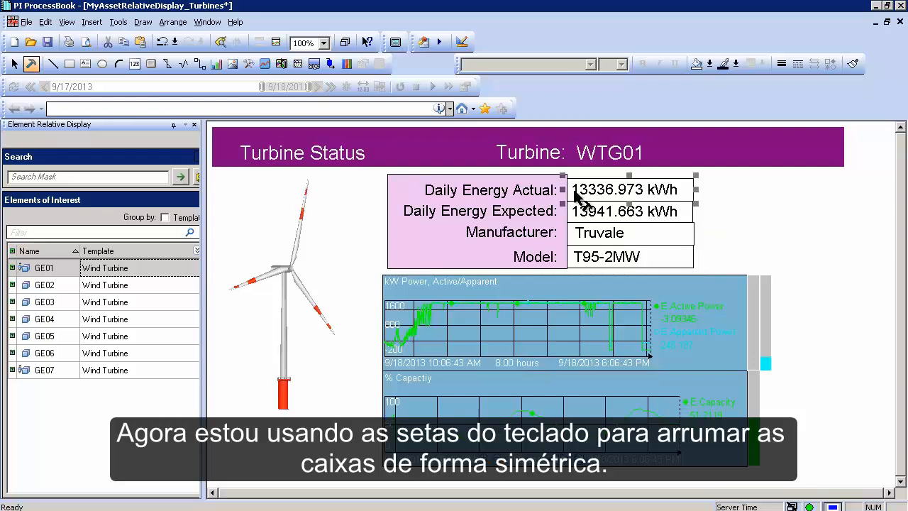
Step: Lower the light purple rectangle's upper edge to match the value boxes, and move the whole label and value block slightly up
click(476, 181)
drag(476, 171, 477, 178)
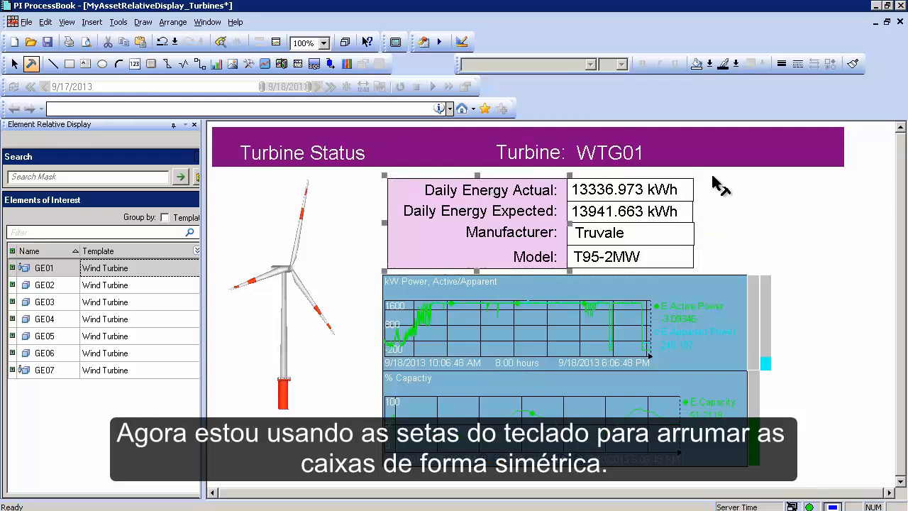
drag(714, 174, 404, 251)
click(367, 256)
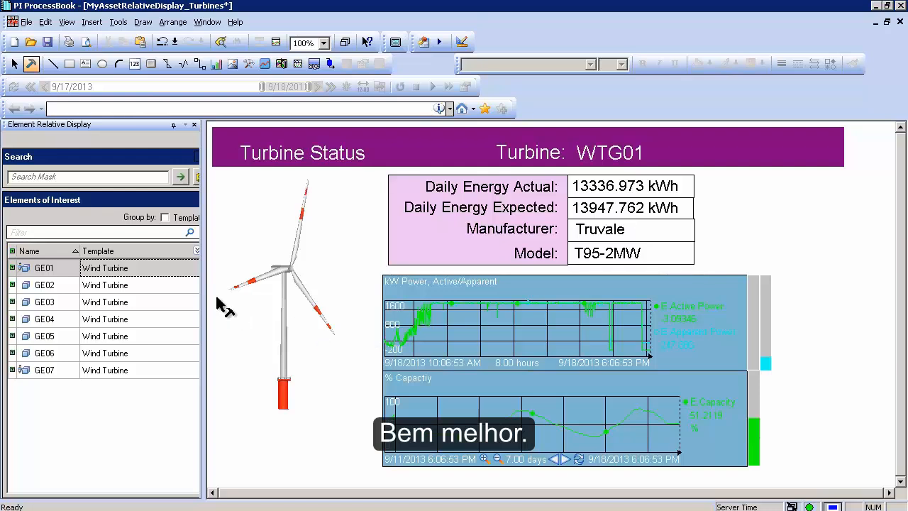
Step: Switch the display between the turbines in the elements of interest, ending on GE04, to check that all values update
click(121, 287)
click(118, 303)
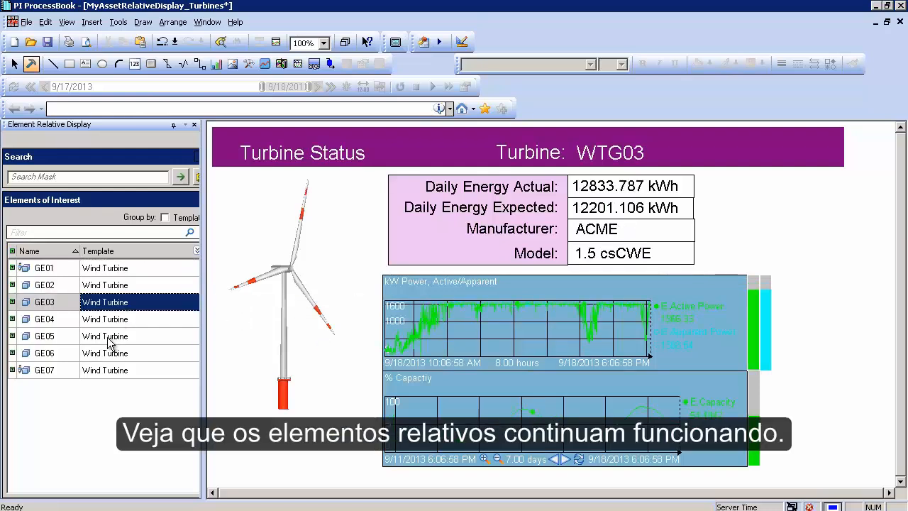
click(107, 337)
click(105, 353)
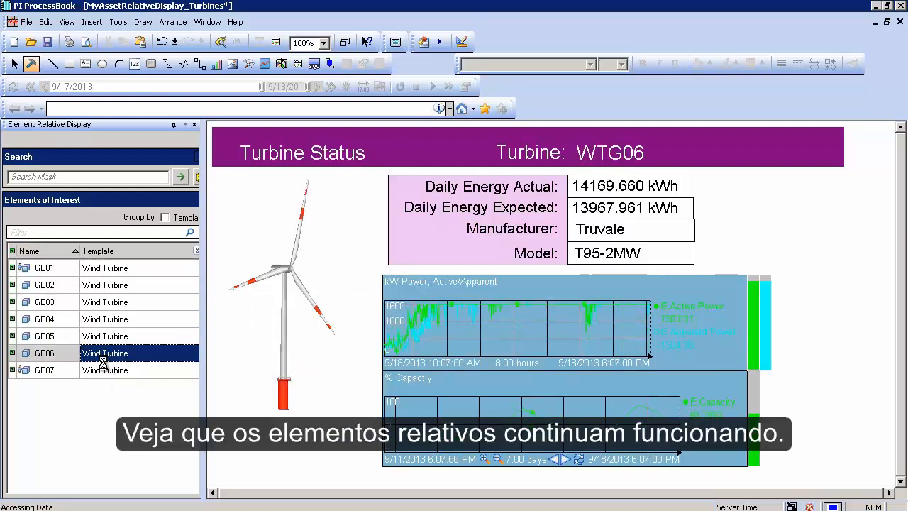
click(106, 370)
click(98, 319)
click(92, 287)
click(99, 268)
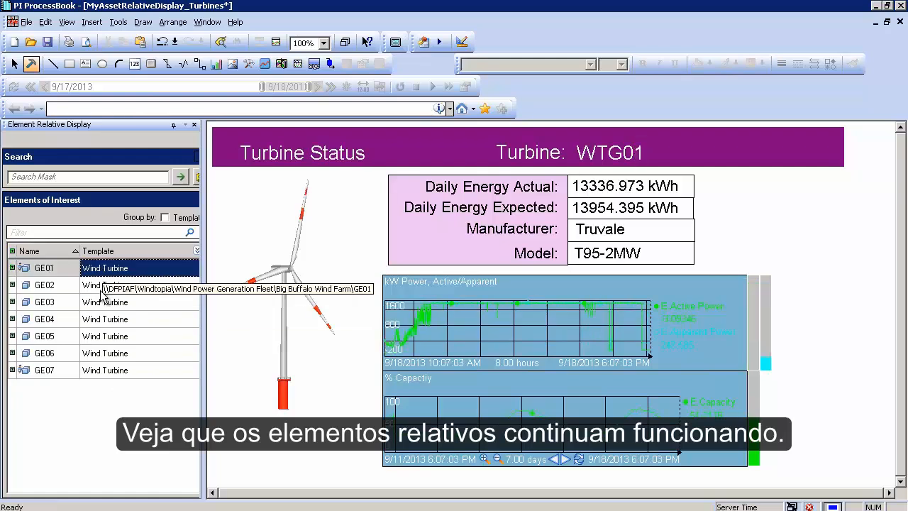
click(98, 302)
click(106, 322)
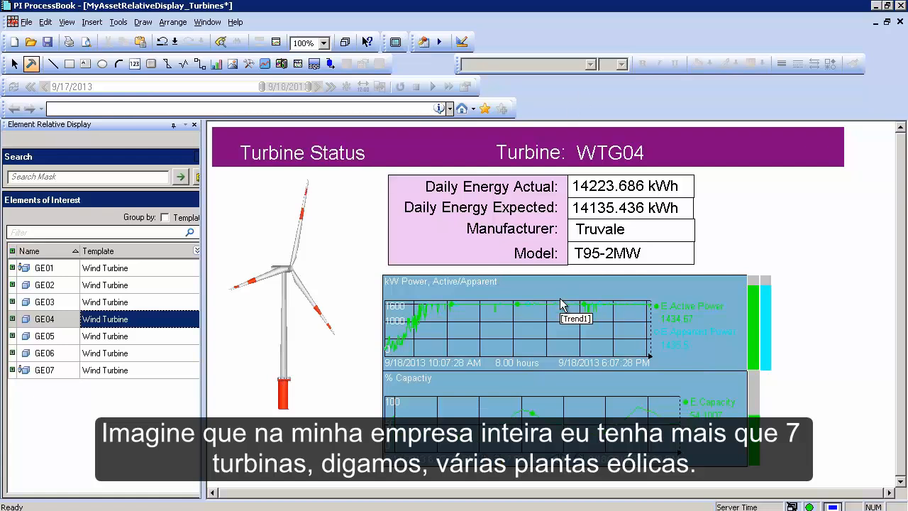
Step: Widen the Element Relative Display pane until its search and filter controls are fully shown
click(197, 179)
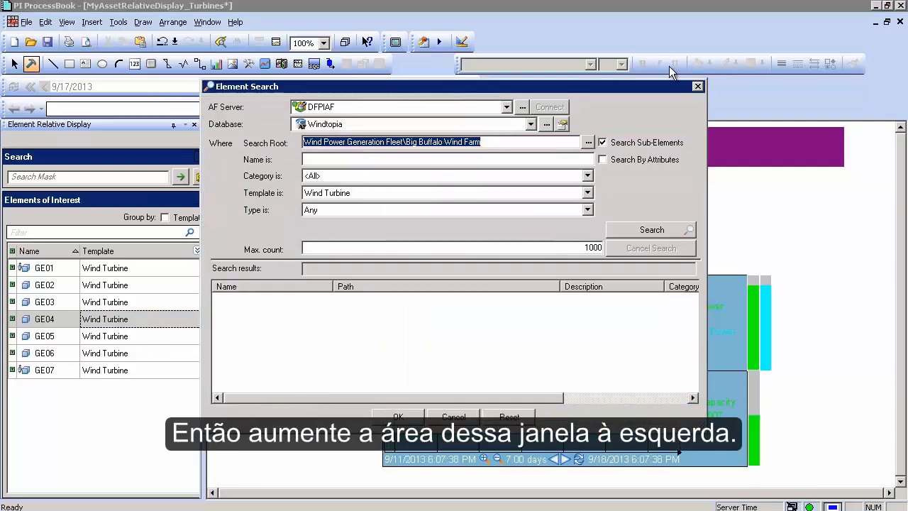
click(698, 86)
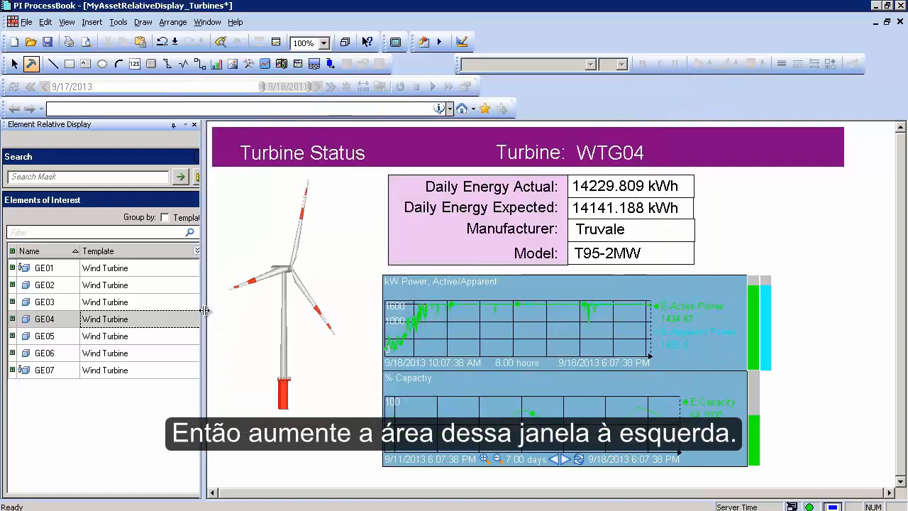
drag(205, 310, 227, 309)
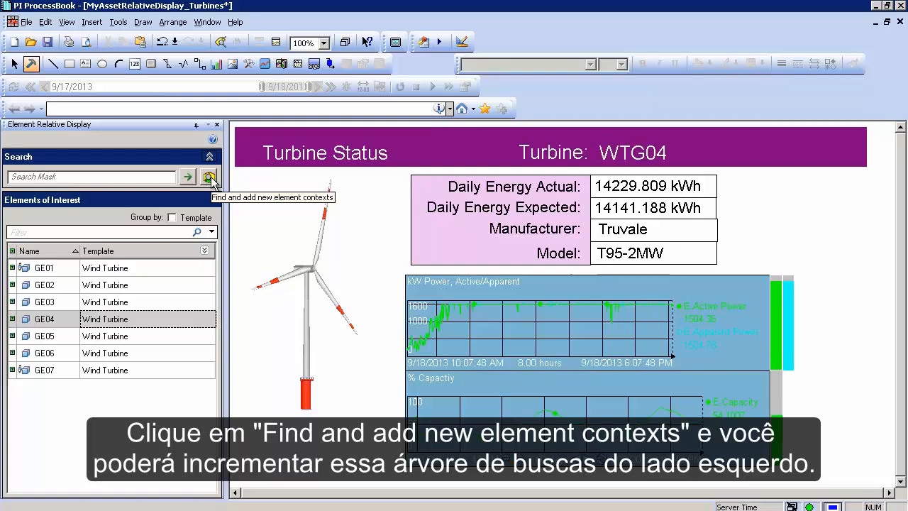
Step: Search for Wind Turbine elements under Wind Power Generation Fleet\Big Buffalo Wind Farm and review the number of matches
click(209, 176)
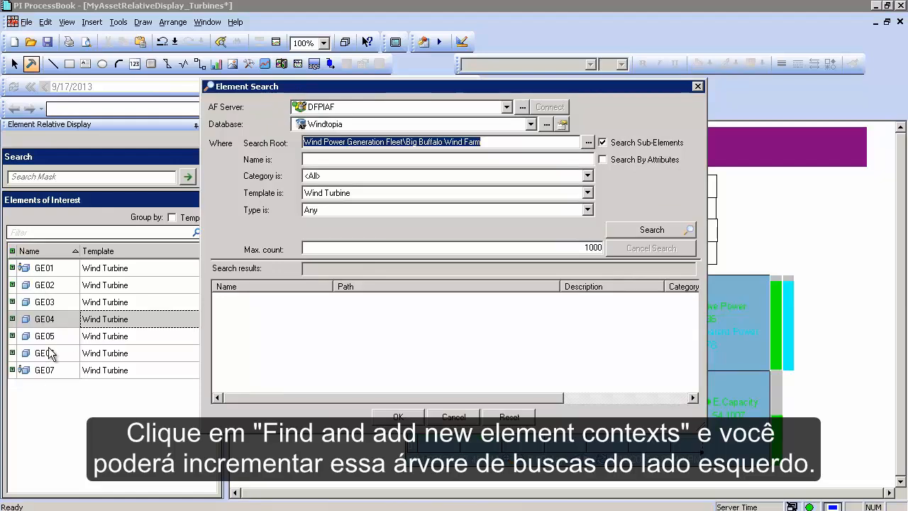
drag(387, 85, 421, 79)
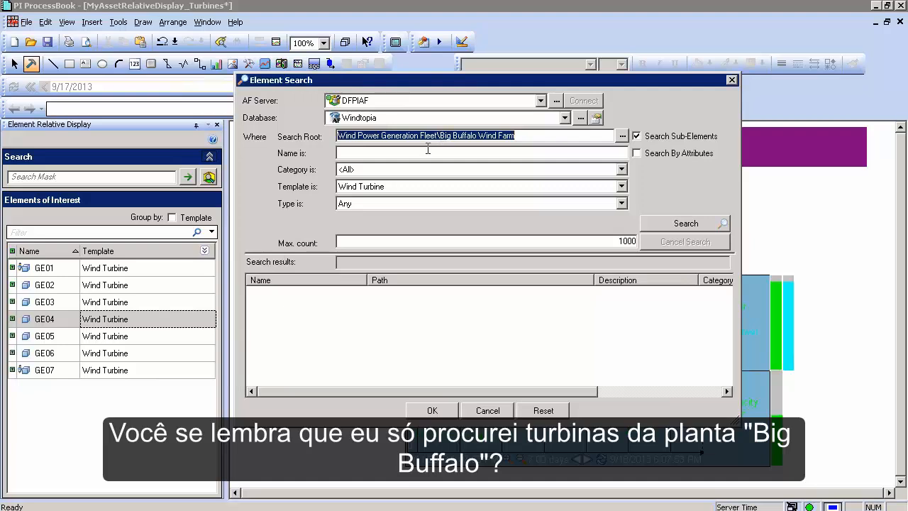
drag(439, 133, 566, 136)
click(667, 234)
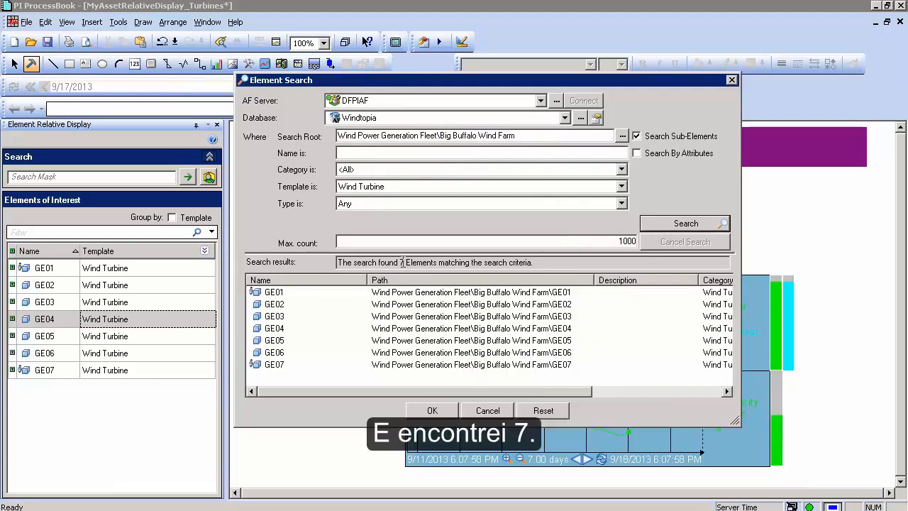
drag(400, 263, 443, 263)
click(454, 264)
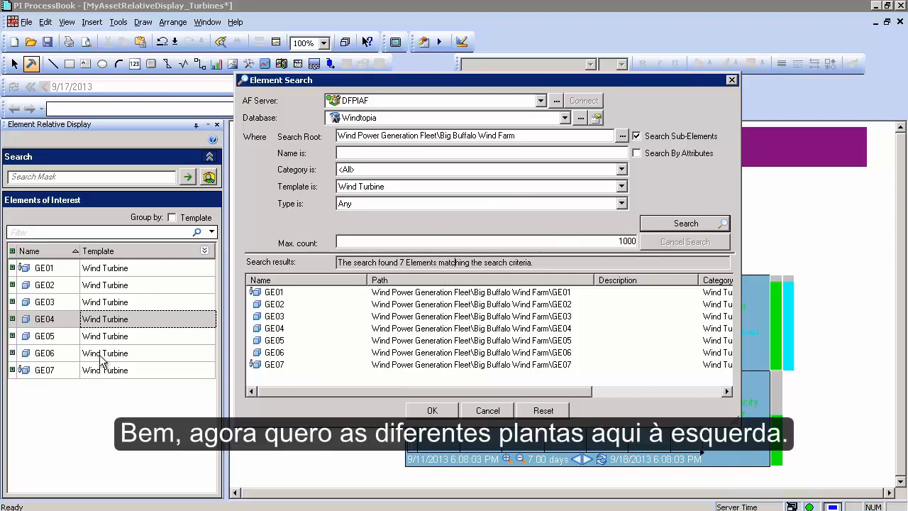
Step: Search the whole Windtopia database for Wind FarmTemplate elements, with the search root left empty
click(363, 187)
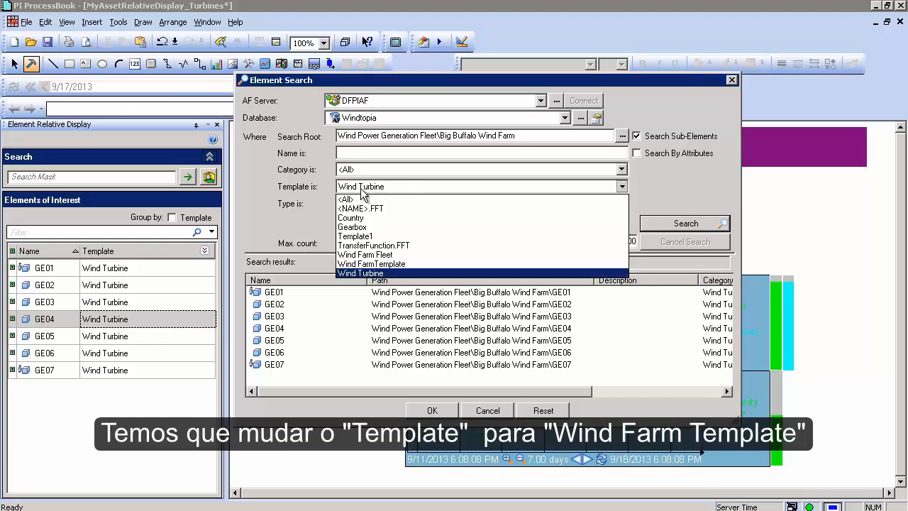
click(383, 264)
click(445, 139)
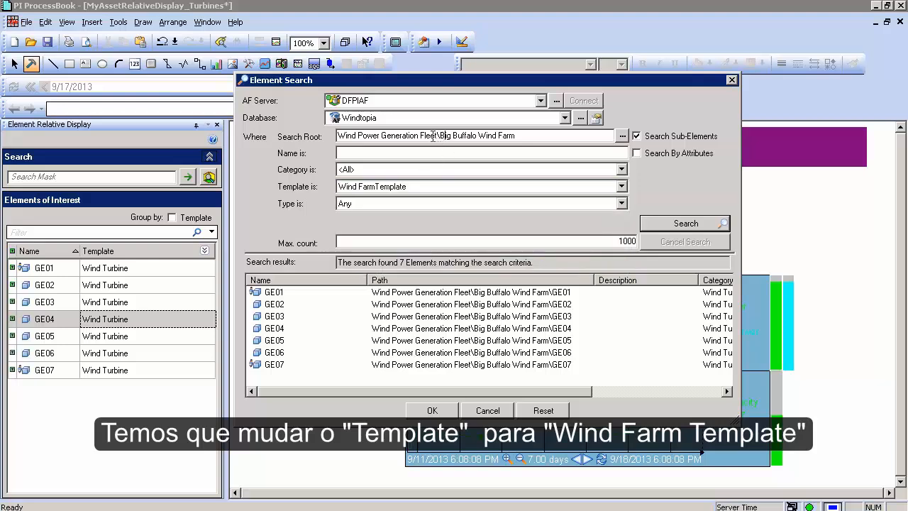
drag(345, 138, 546, 135)
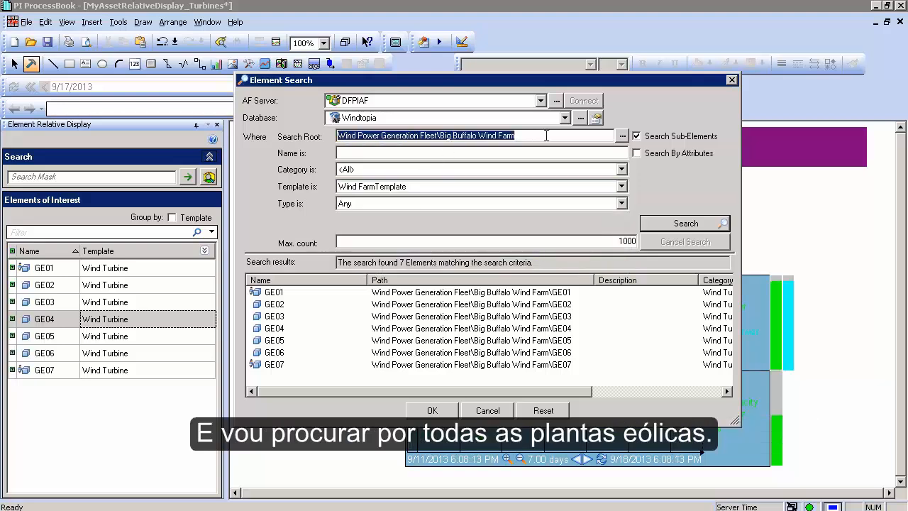
key(Delete)
click(681, 223)
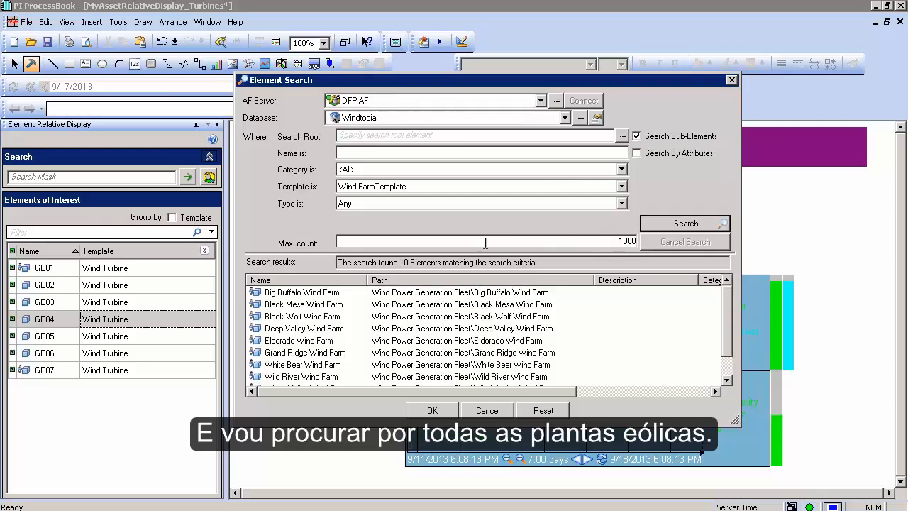
drag(401, 262, 437, 265)
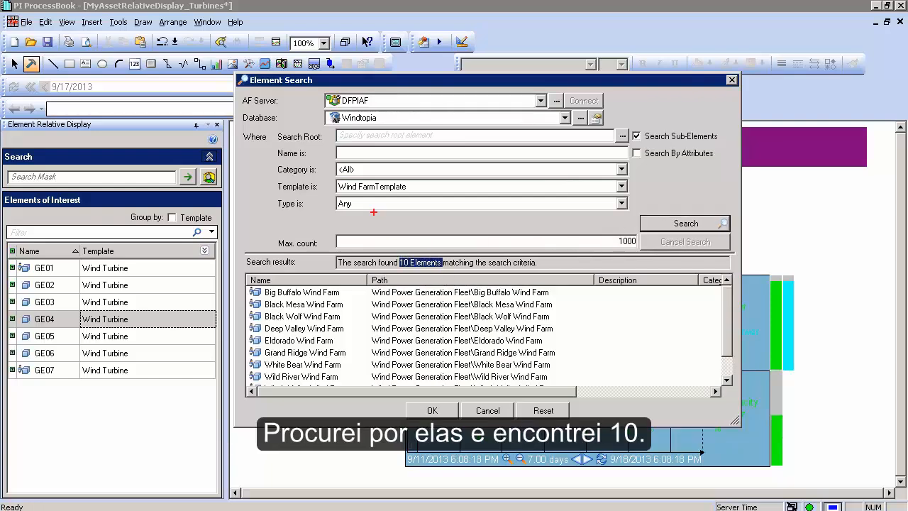
drag(341, 191, 252, 232)
drag(428, 259, 543, 201)
mouse_move(236, 278)
mouse_down()
mouse_move(381, 406)
mouse_move(357, 392)
mouse_up()
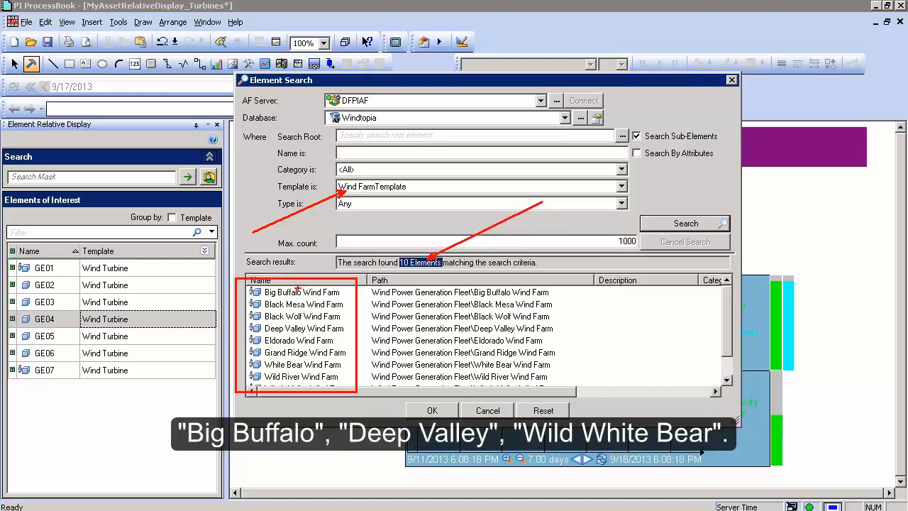
drag(315, 330, 380, 338)
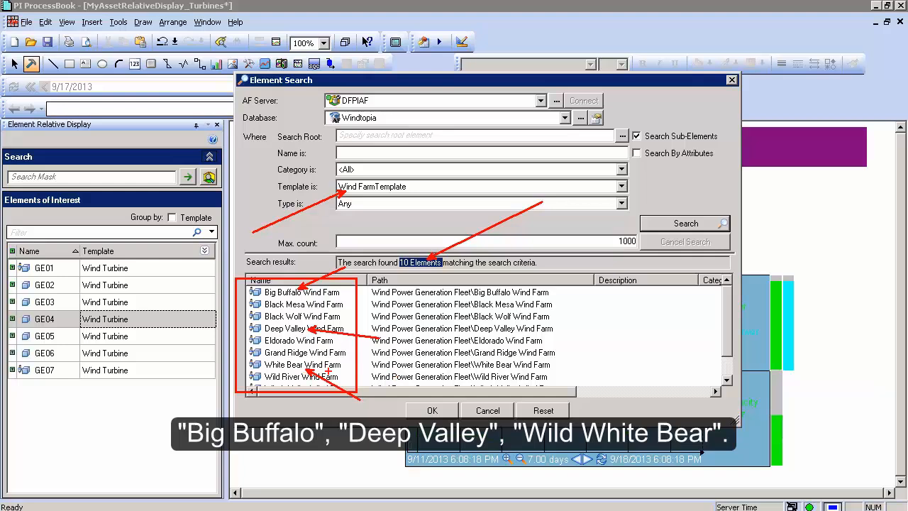
key(Escape)
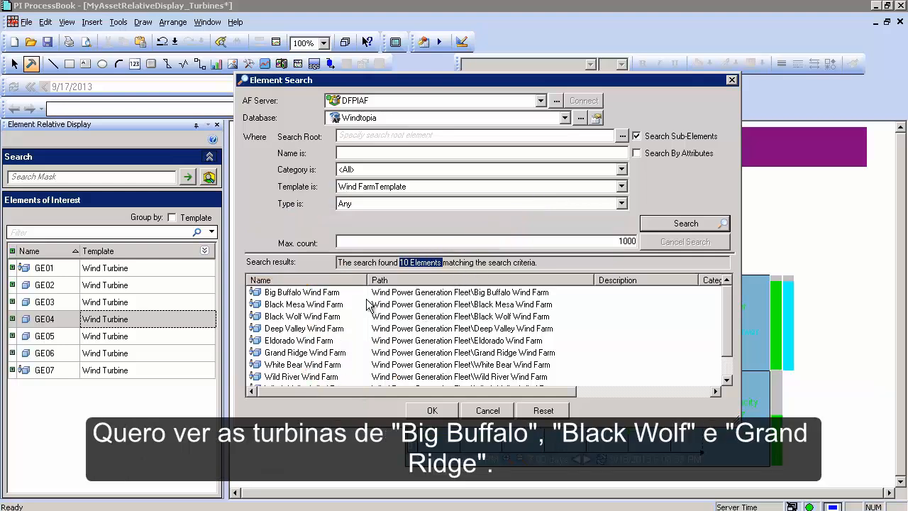
Step: Add the Big Buffalo, Black Wolf and Grand Ridge wind farms from the search results to the elements of interest
click(306, 294)
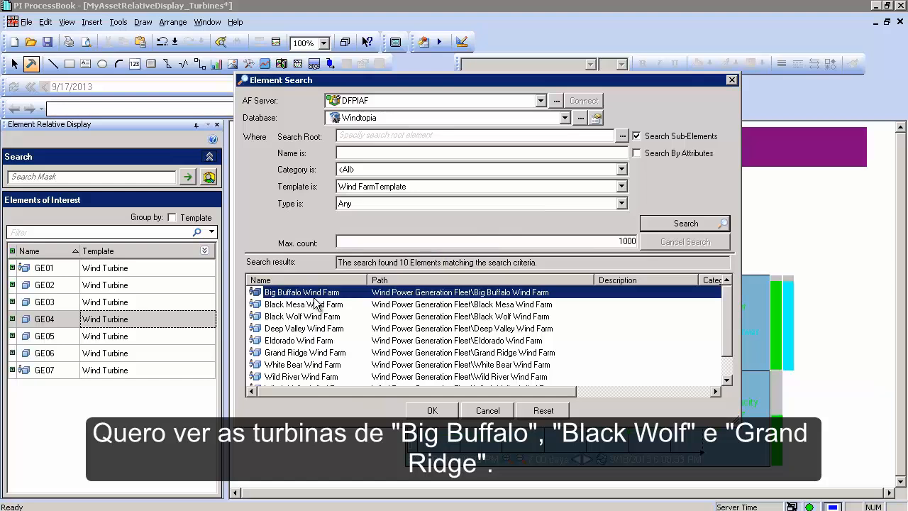
ctrl+click(314, 319)
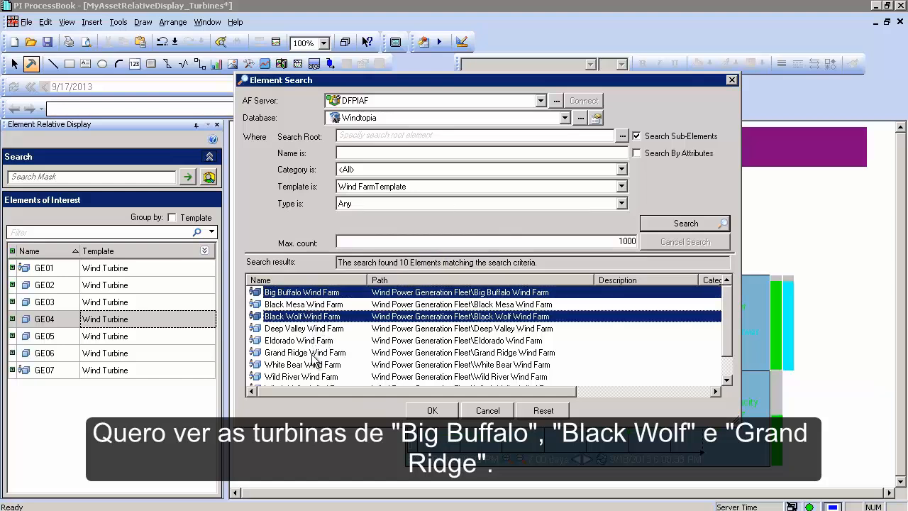
ctrl+click(314, 354)
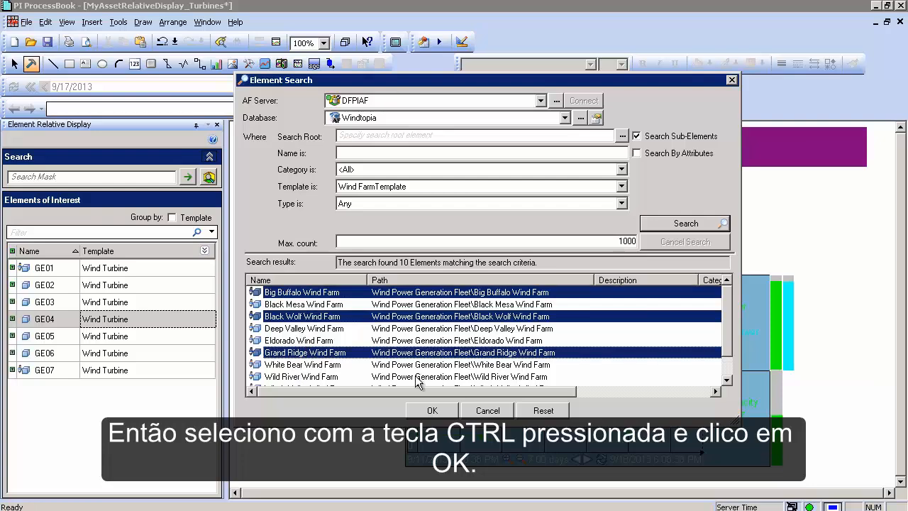
click(430, 411)
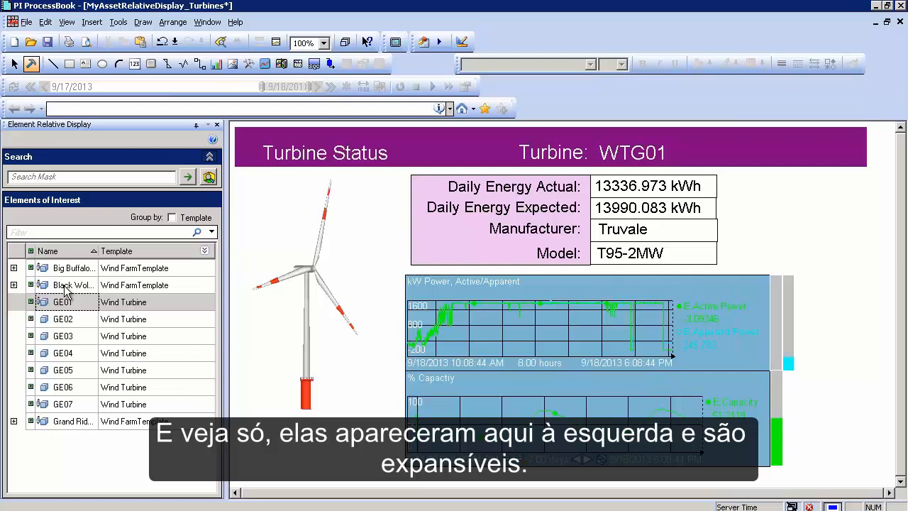
Step: Expand Big Buffalo Wind Farm in the elements of interest and switch the display through its turbines GE01 to GE03
click(13, 421)
click(14, 420)
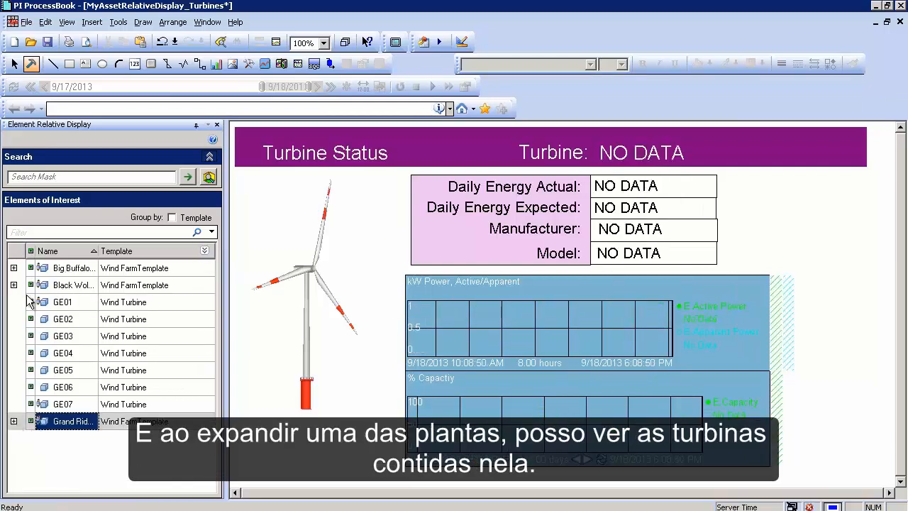
click(14, 269)
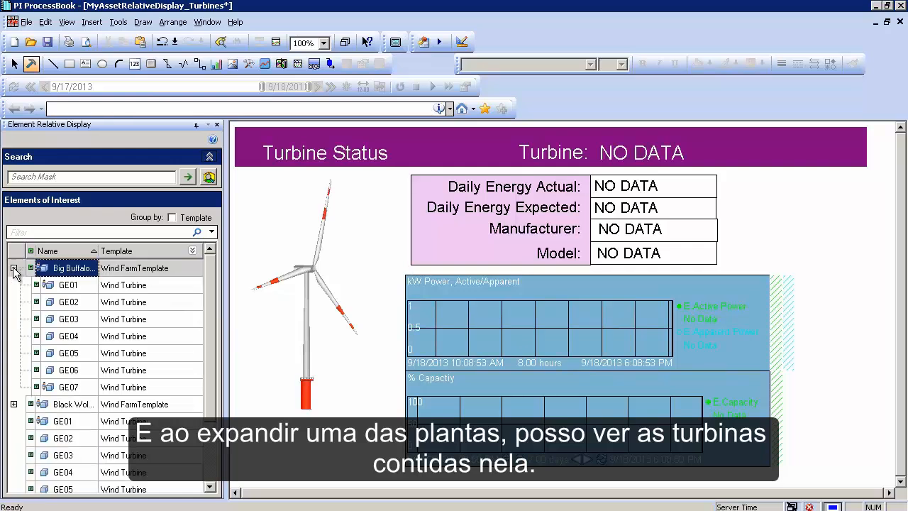
click(116, 288)
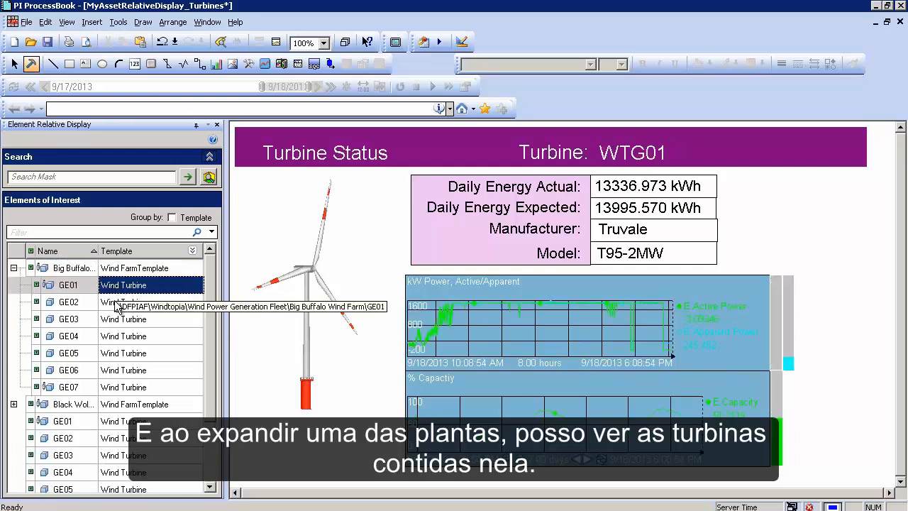
click(110, 305)
click(110, 321)
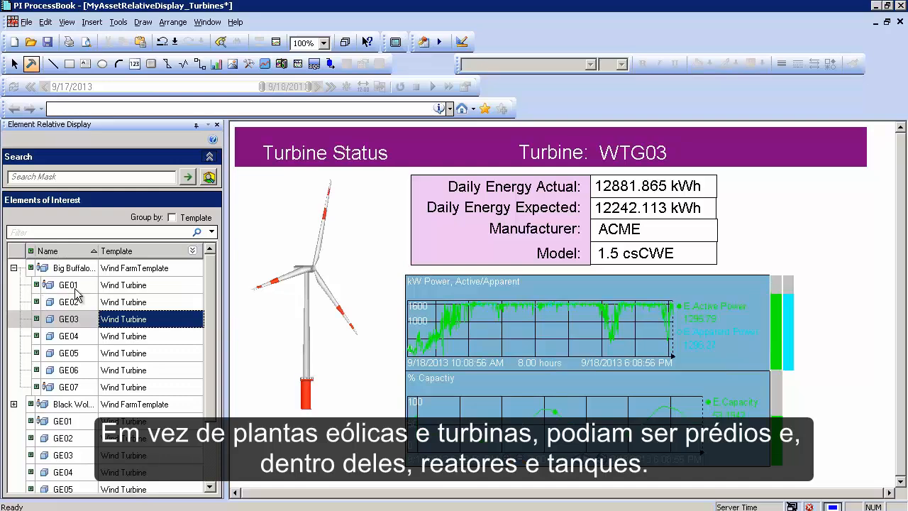
Step: Collapse Big Buffalo Wind Farm, view turbine GE01 of Black Wolf Wind Farm in the display, and collapse Black Wolf again
click(32, 281)
click(13, 268)
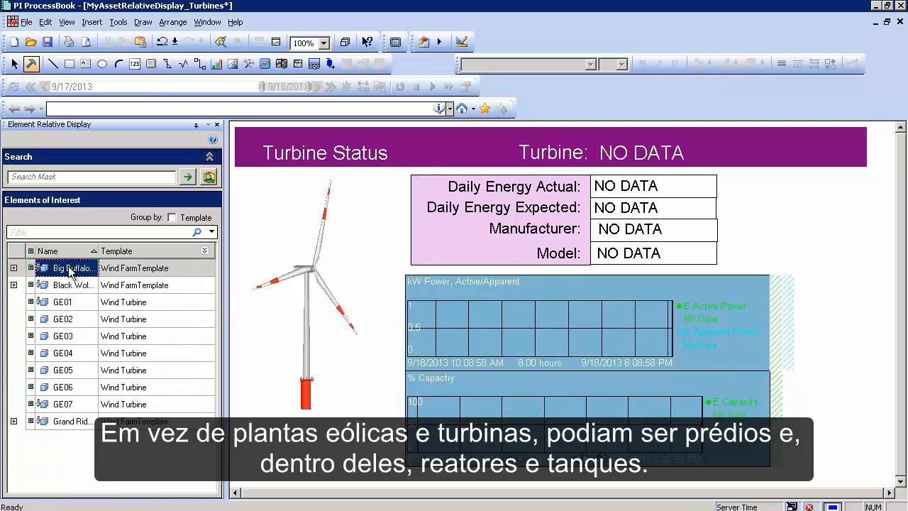
click(14, 285)
click(117, 306)
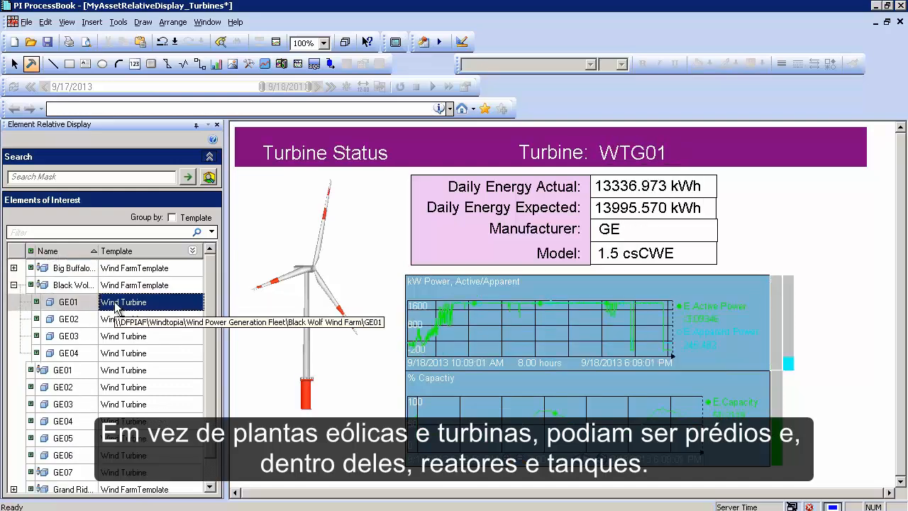
click(14, 285)
Step: Compare Big Buffalo's turbines GE01 and GE03 with the standalone GE01 and GE03 entries, leaving both listed farms collapsed
click(14, 268)
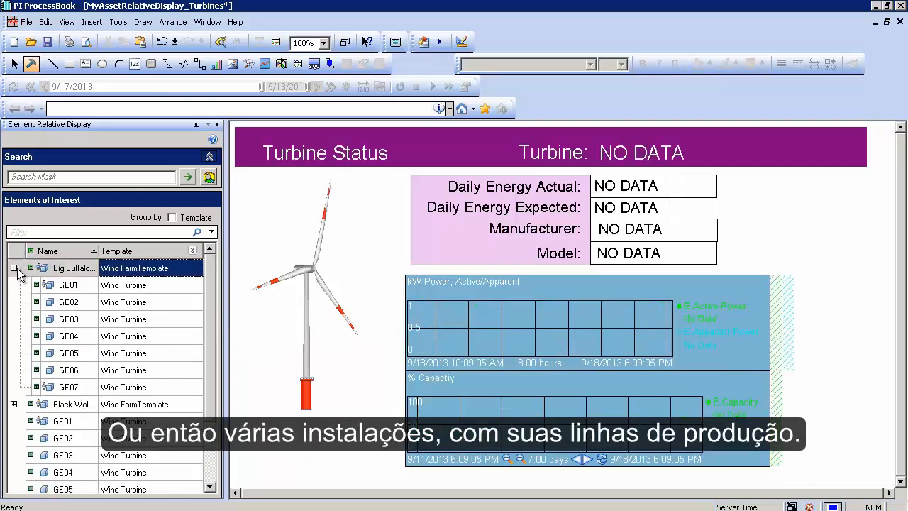
click(123, 291)
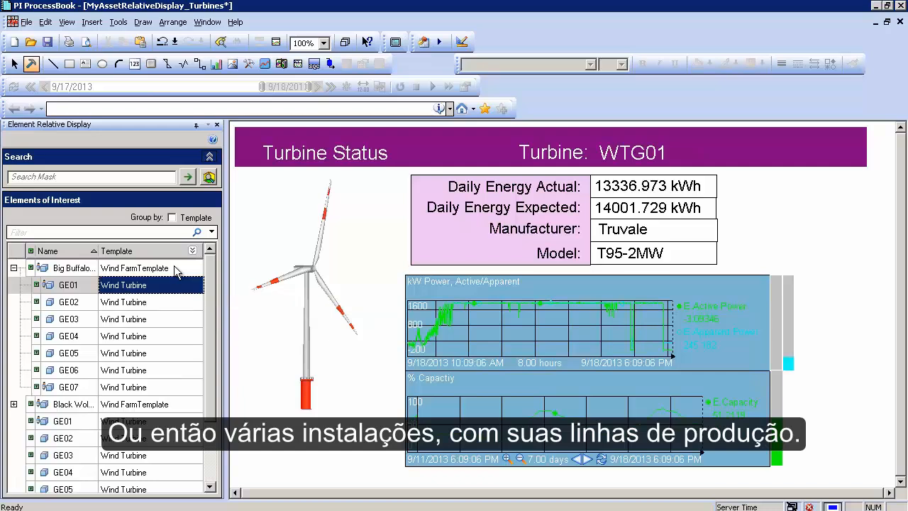
click(118, 320)
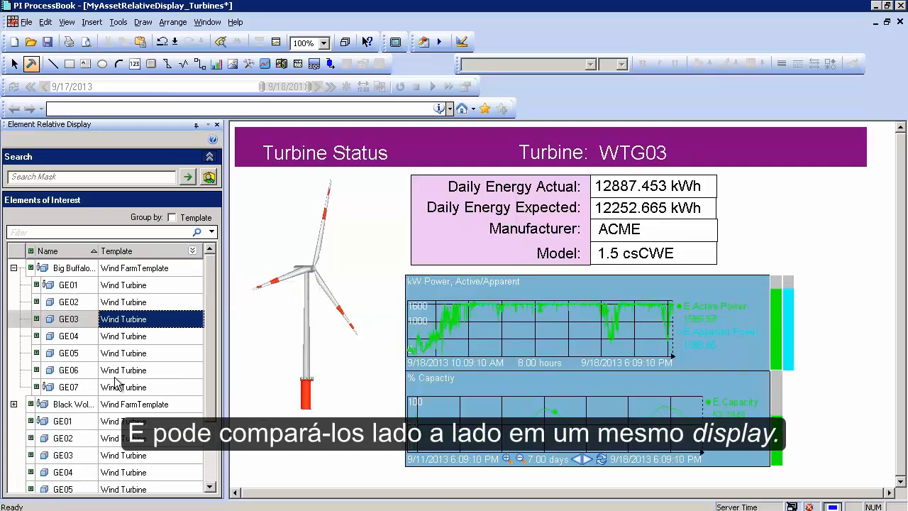
click(95, 422)
click(124, 457)
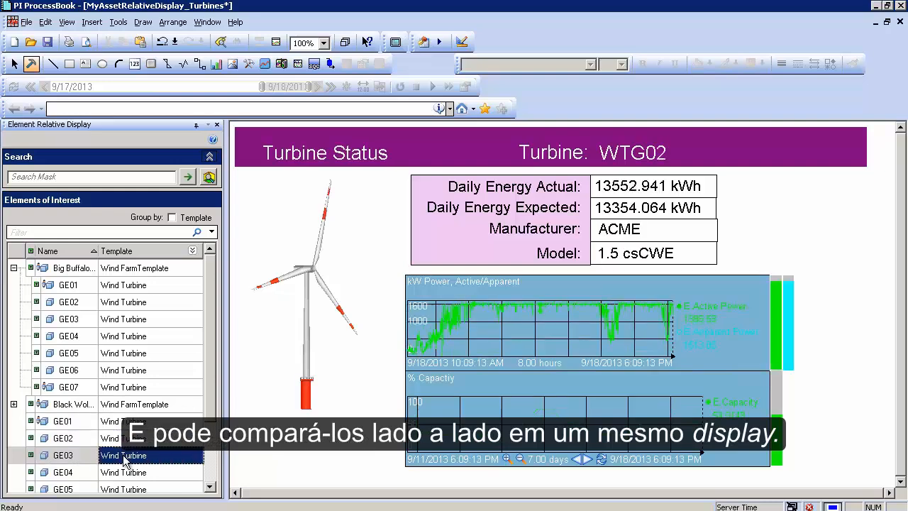
click(14, 268)
click(14, 285)
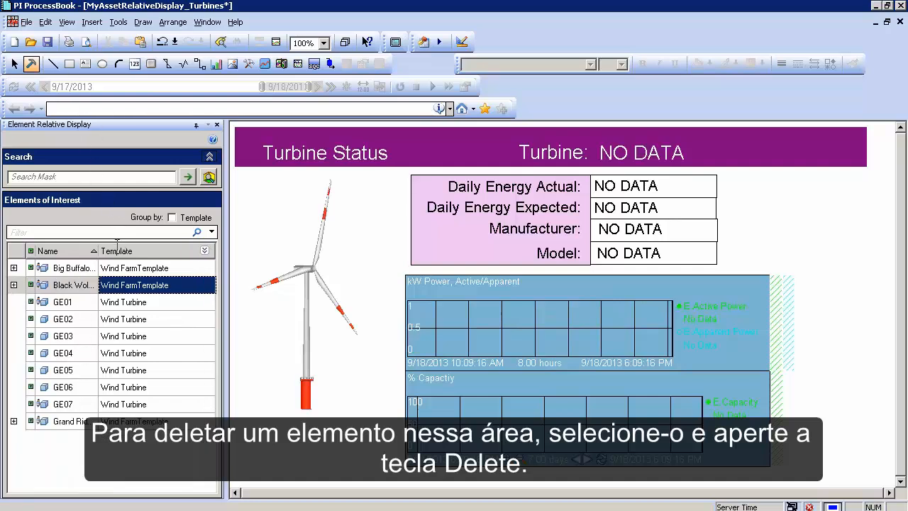
Step: Remove the standalone GE01 turbine from the elements of interest, keeping the one nested under Big Buffalo
click(85, 305)
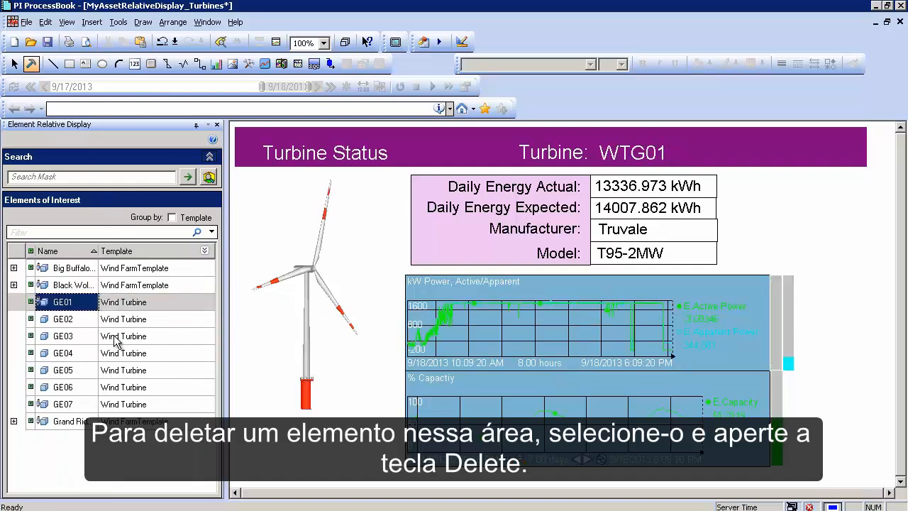
click(14, 268)
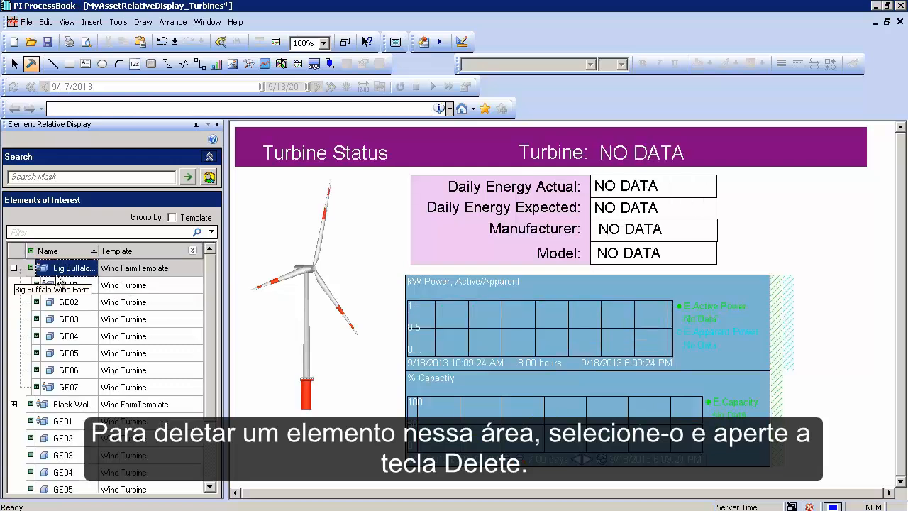
click(14, 268)
click(126, 303)
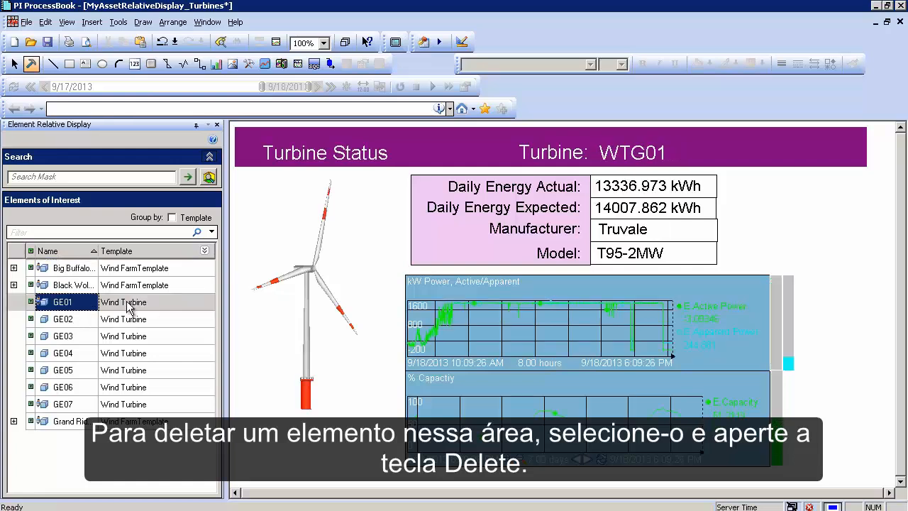
key(Delete)
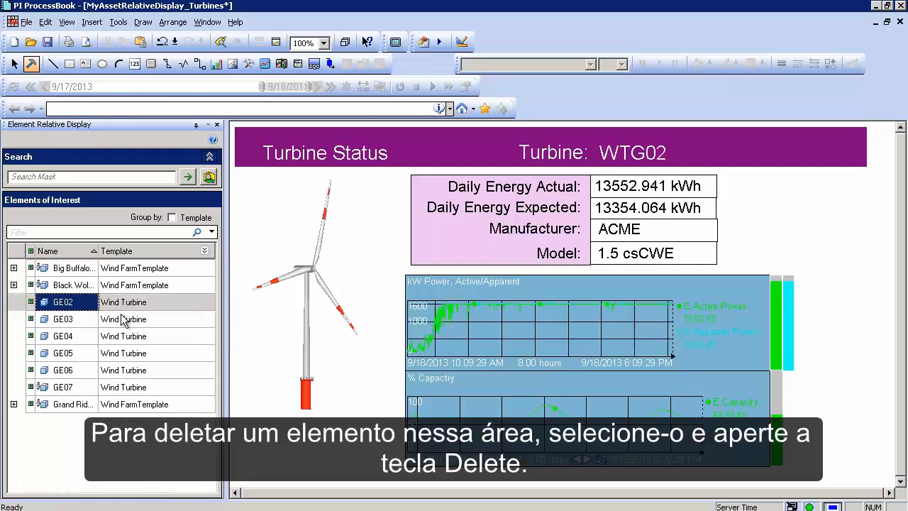
Step: Remove the remaining standalone turbines GE02 to GE07 from the elements of interest so only the three wind farms are listed
right_click(117, 303)
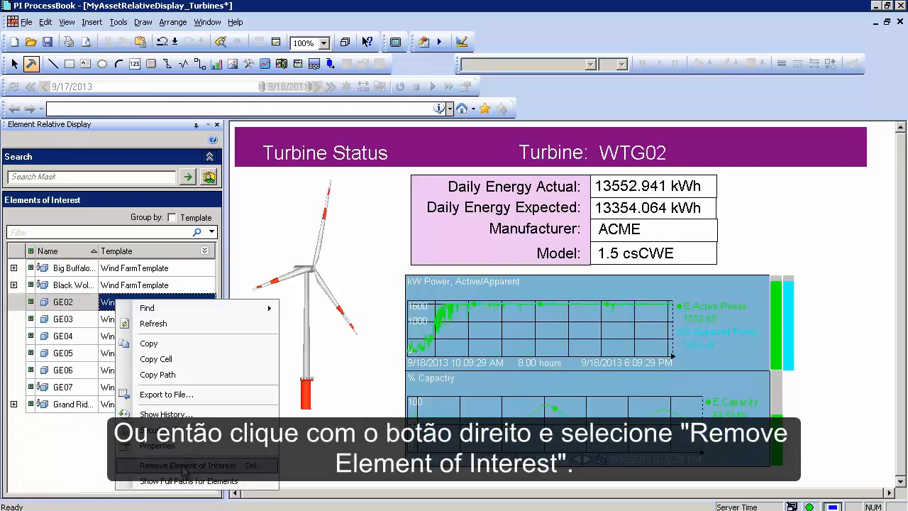
click(241, 468)
shift+click(112, 369)
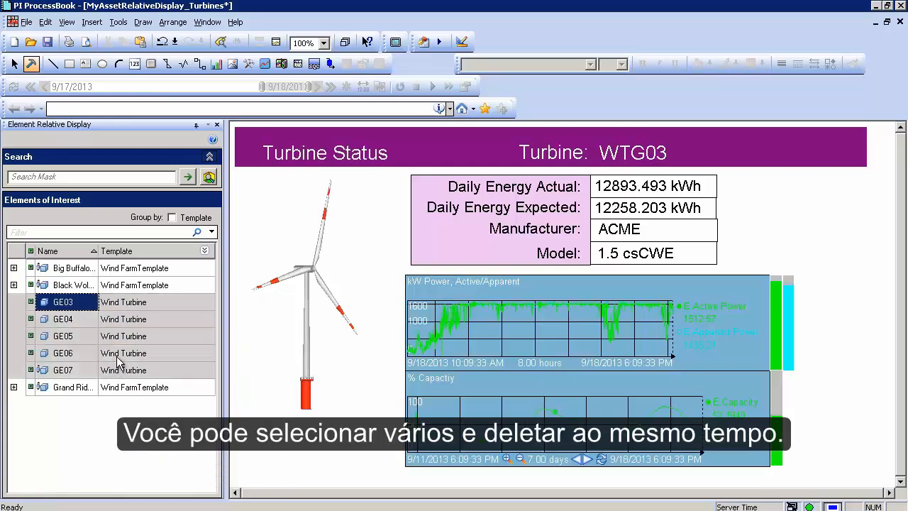
key(Delete)
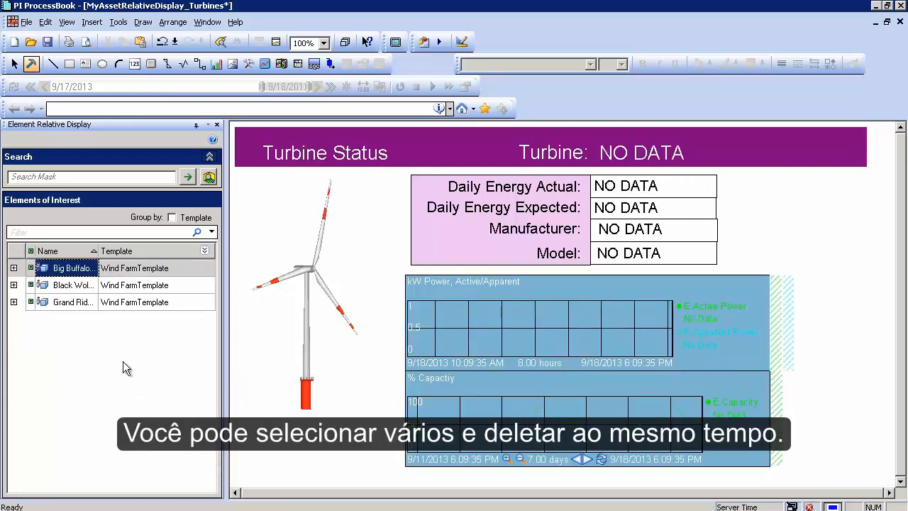
Step: Expand Big Buffalo Wind Farm, view its turbines GE01 to GE05 one after another in the display, and collapse it
click(13, 267)
click(99, 284)
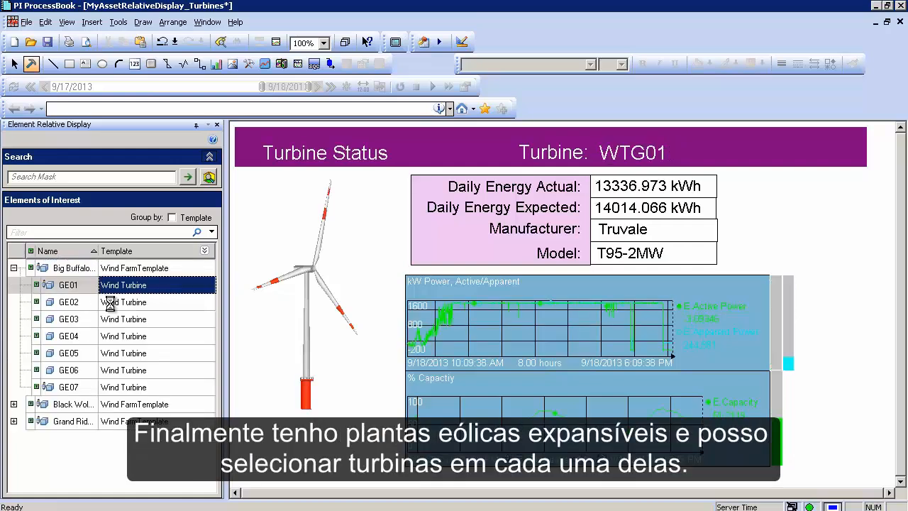
click(107, 302)
click(109, 319)
click(117, 336)
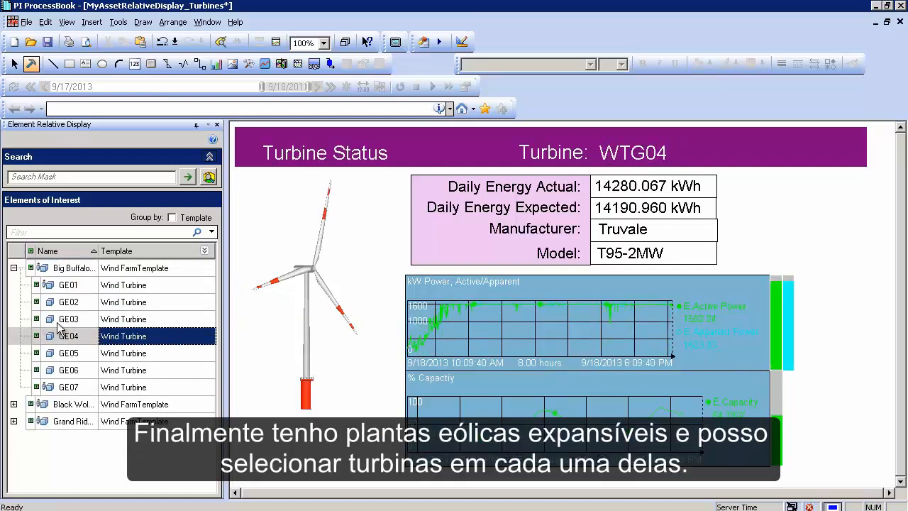
click(117, 352)
click(14, 267)
Step: Expand Black Wolf Wind Farm and switch the display through its turbines GE01, GE02 and GE03
click(13, 284)
click(131, 302)
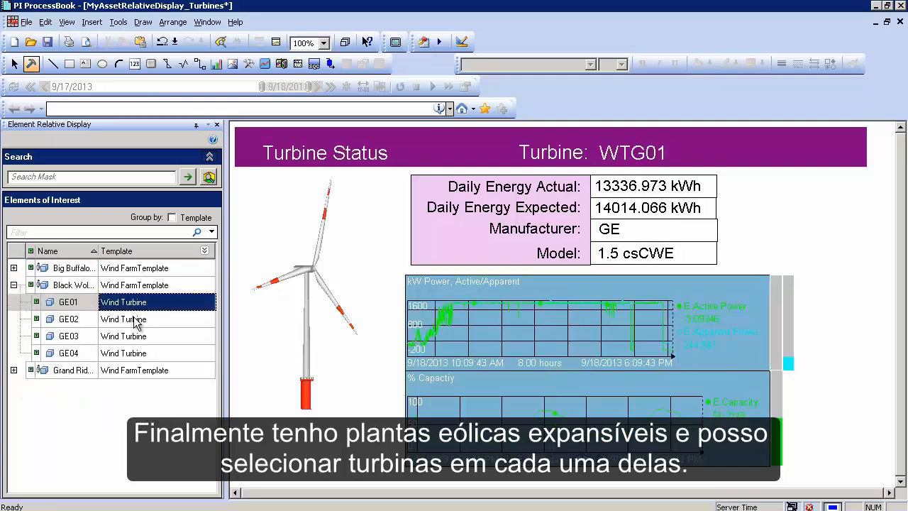
click(133, 319)
click(135, 335)
Step: Expand Big Buffalo Wind Farm again and show the data of its turbine GE03 in the display
click(14, 267)
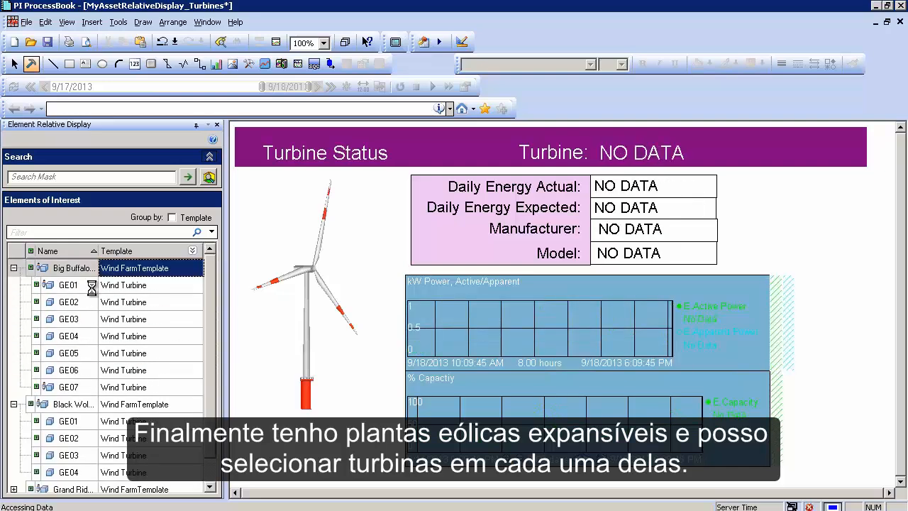
click(95, 285)
click(117, 319)
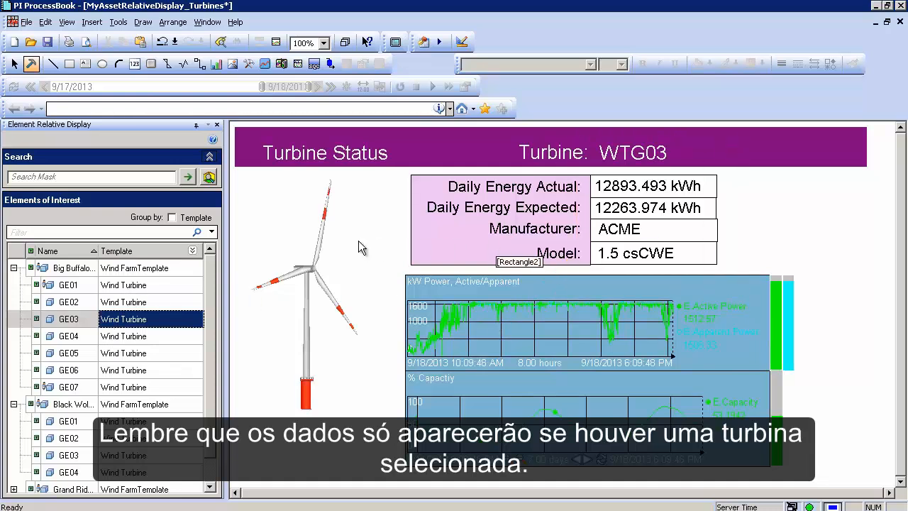
Step: Select Big Buffalo Wind Farm itself, and switch the display through its turbines GE01, GE02, GE04 and GE05
click(142, 270)
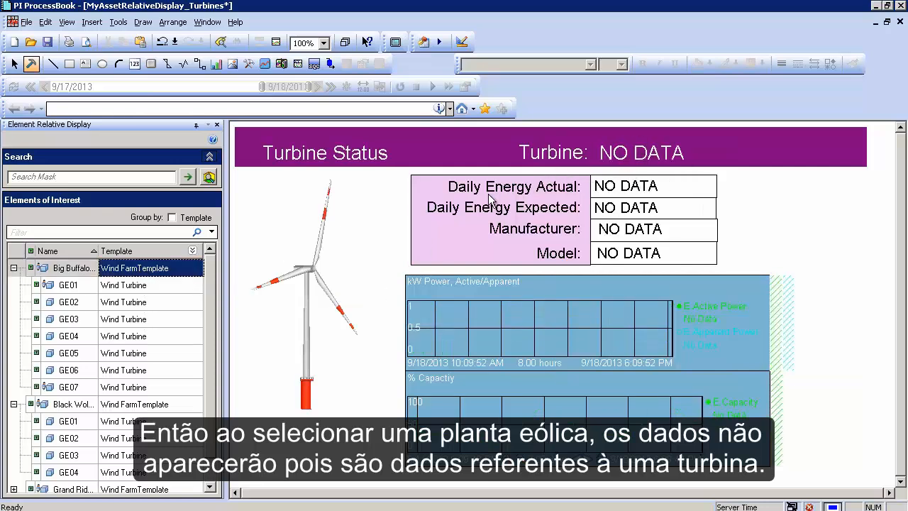
click(140, 287)
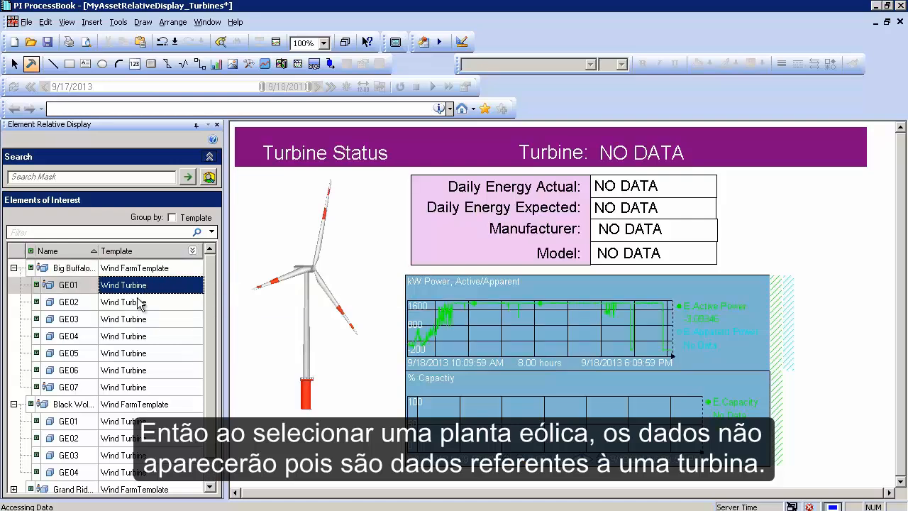
click(132, 303)
click(127, 336)
click(123, 353)
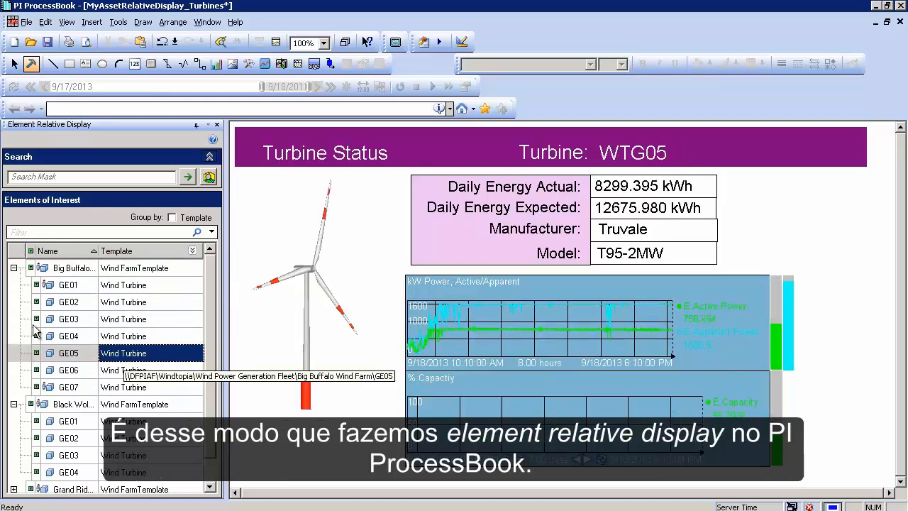
Step: Collapse both expanded wind farms, and reopen Big Buffalo Wind Farm to show its turbine GE01 in the display
click(13, 268)
click(13, 284)
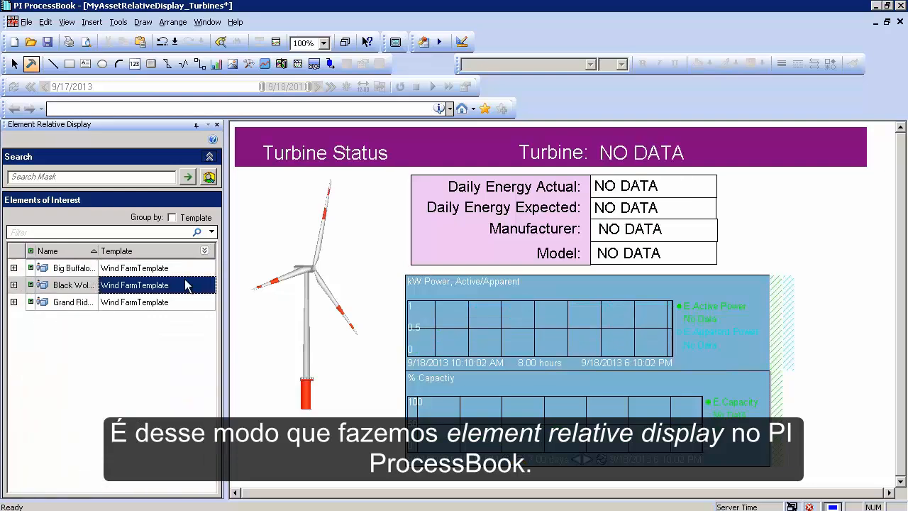
click(14, 267)
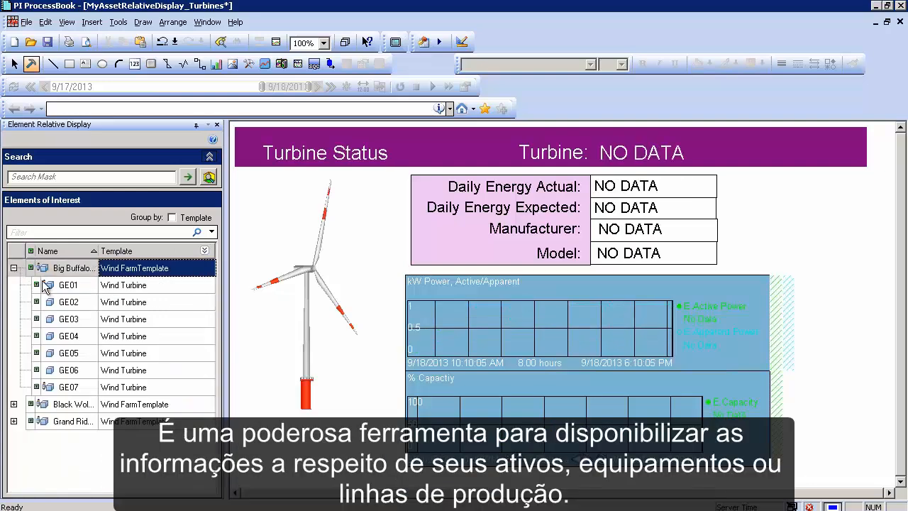
click(119, 291)
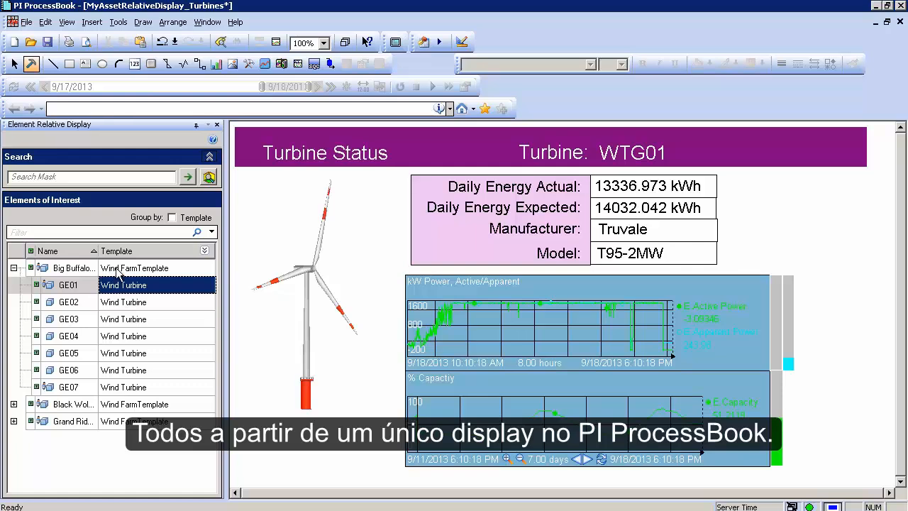
Step: Save the display to the Desktop as MyAssetRelativeDisplay_Turbines in the Display Files (*.pdi) format
click(27, 22)
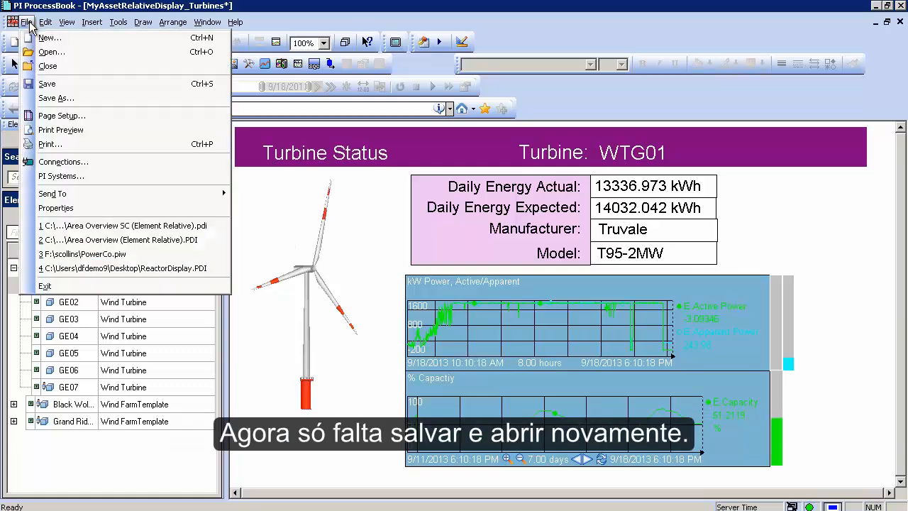
click(56, 98)
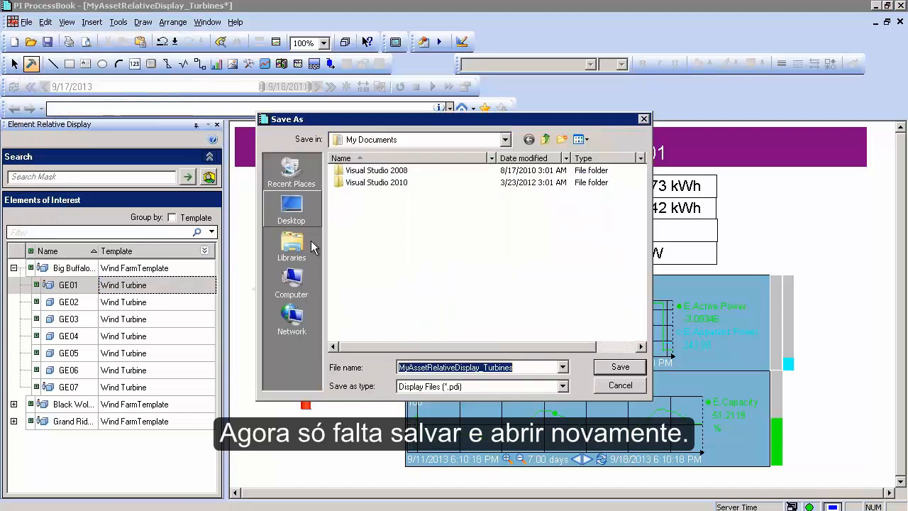
click(292, 282)
click(291, 207)
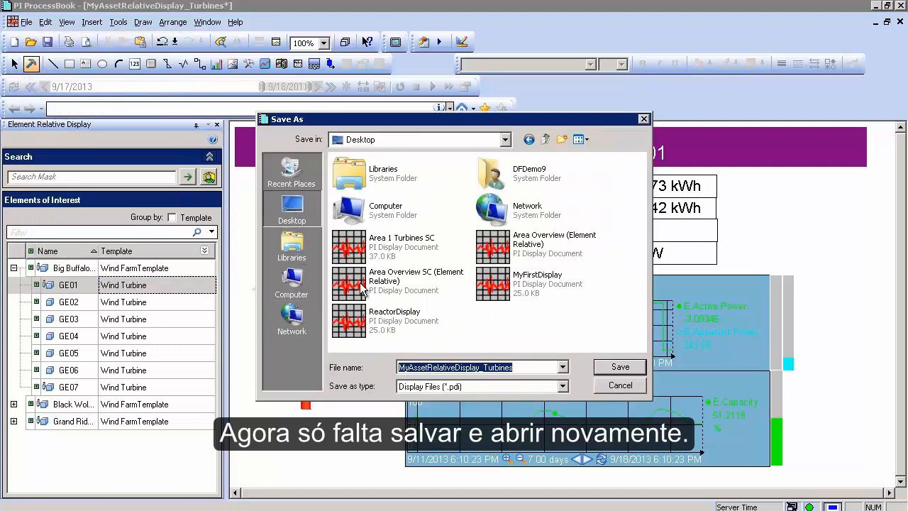
click(611, 368)
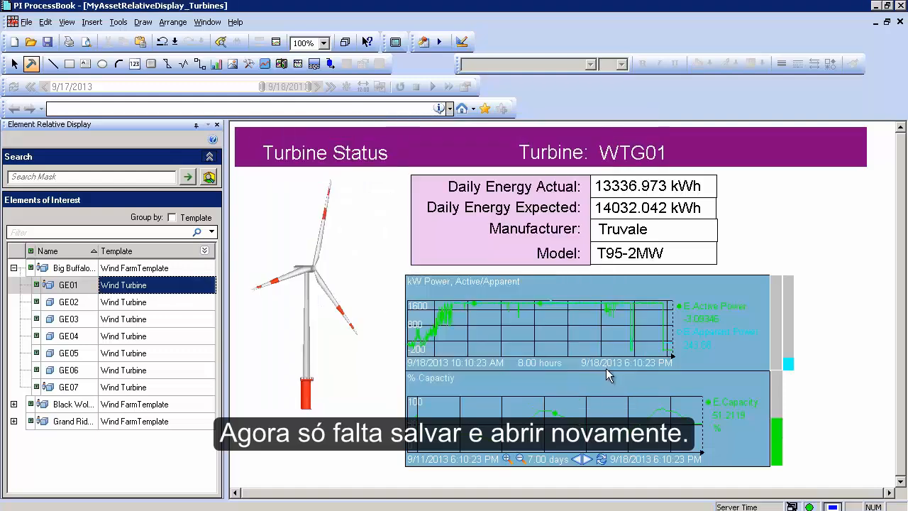